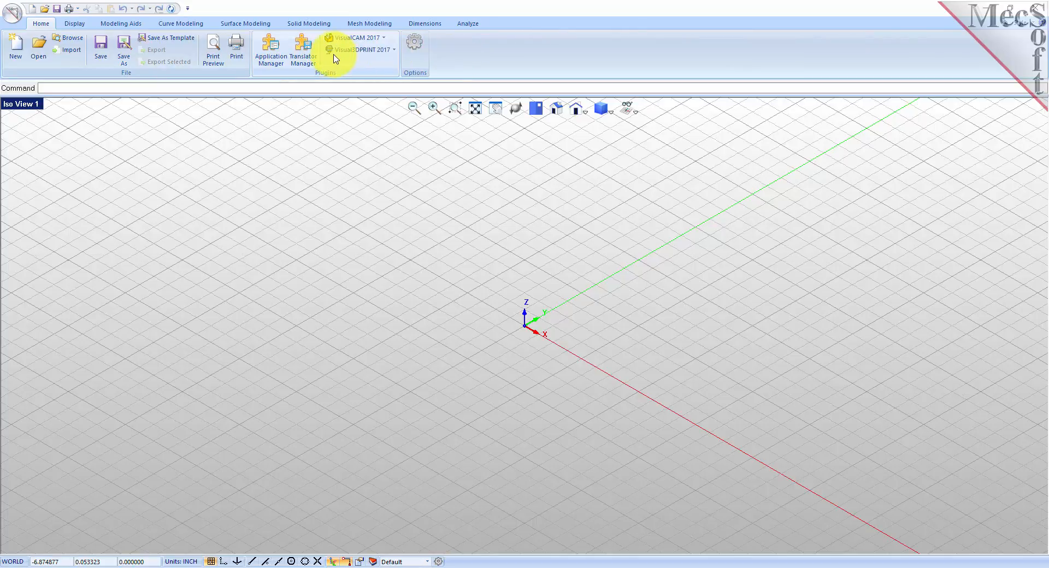
Step: Check in the application plug-ins list that Visual3DPRINT 2017 is enabled, and leave the list without changes
{"action": "left_click", "coordinate": [285, 68]}
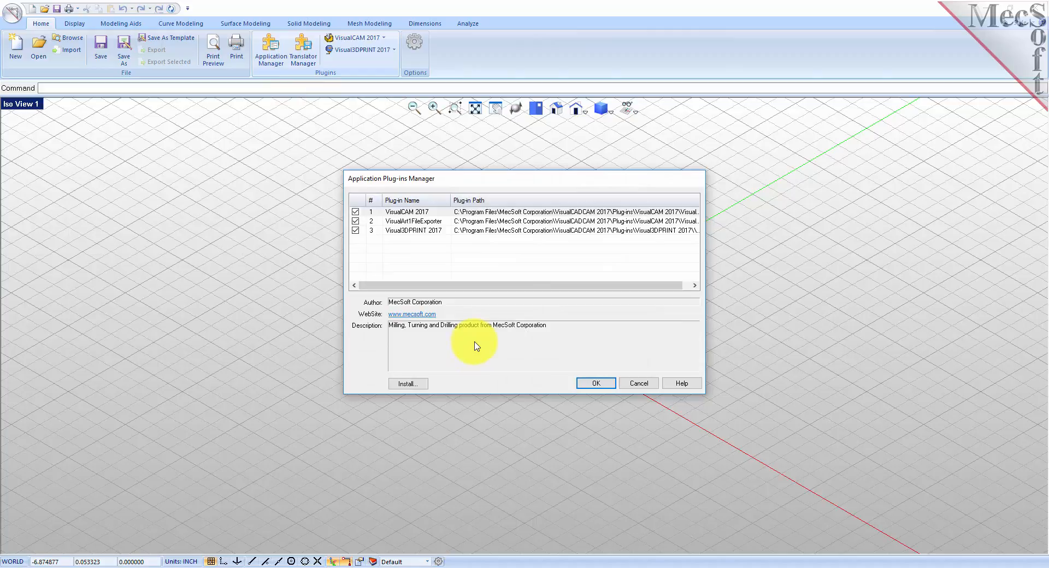
{"action": "left_click", "coordinate": [377, 230]}
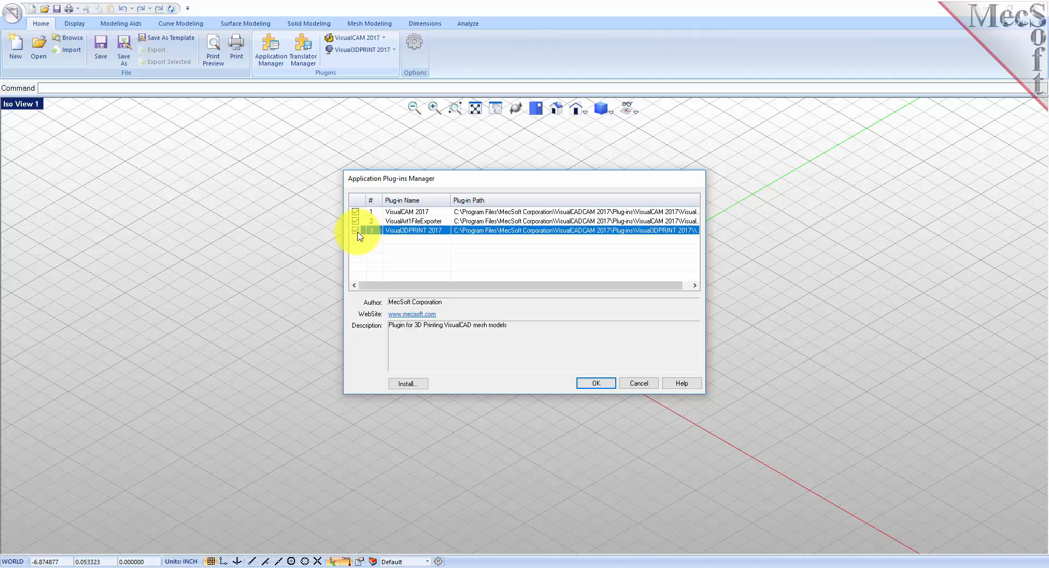
{"action": "left_click", "coordinate": [639, 383]}
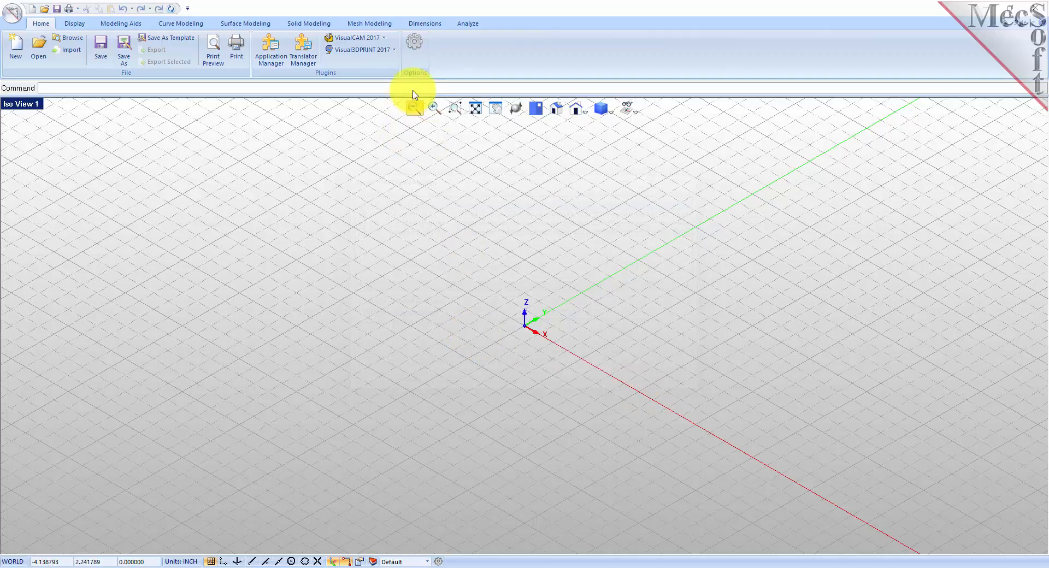
Step: View the Visual3DPRINT 2017 welcome resources and close them
{"action": "left_click", "coordinate": [395, 53]}
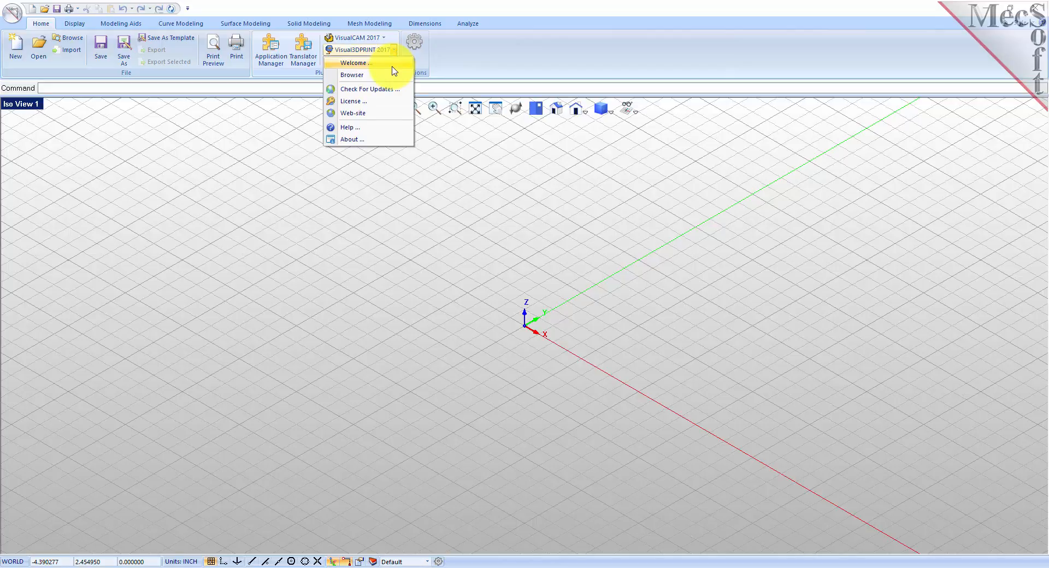
{"action": "left_click", "coordinate": [394, 63]}
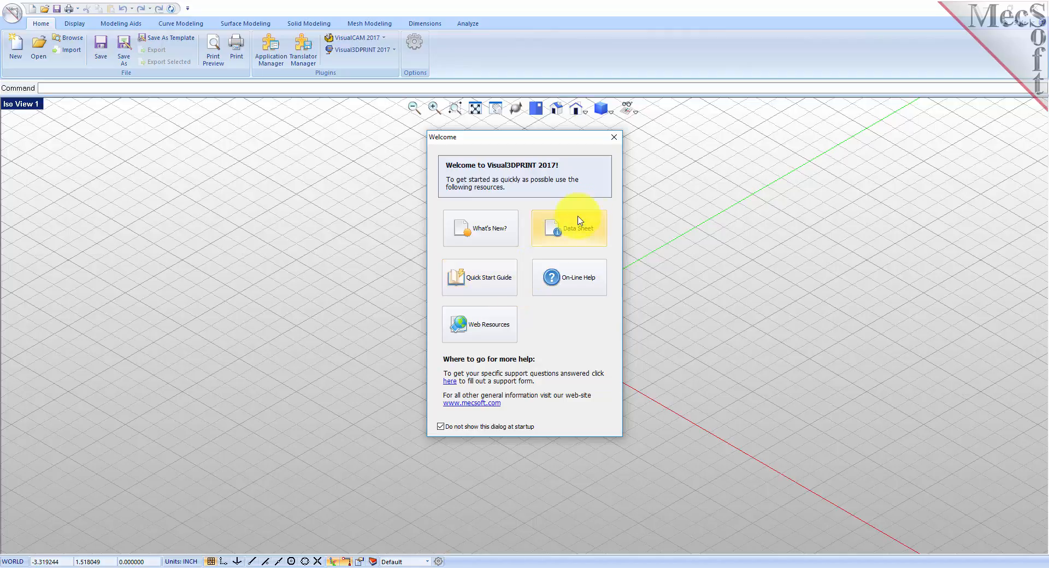
{"action": "left_click", "coordinate": [613, 138]}
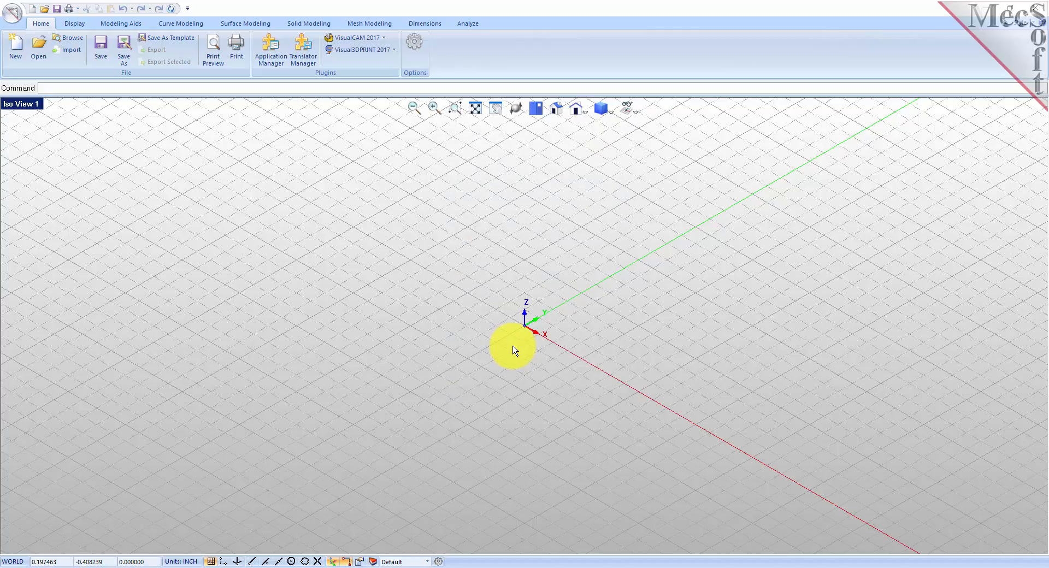
Step: Show the Visual3DPRINT browser and review its Create, Model, Inspect & Modify, Repair and 3D Print tool groups
{"action": "left_click", "coordinate": [394, 50]}
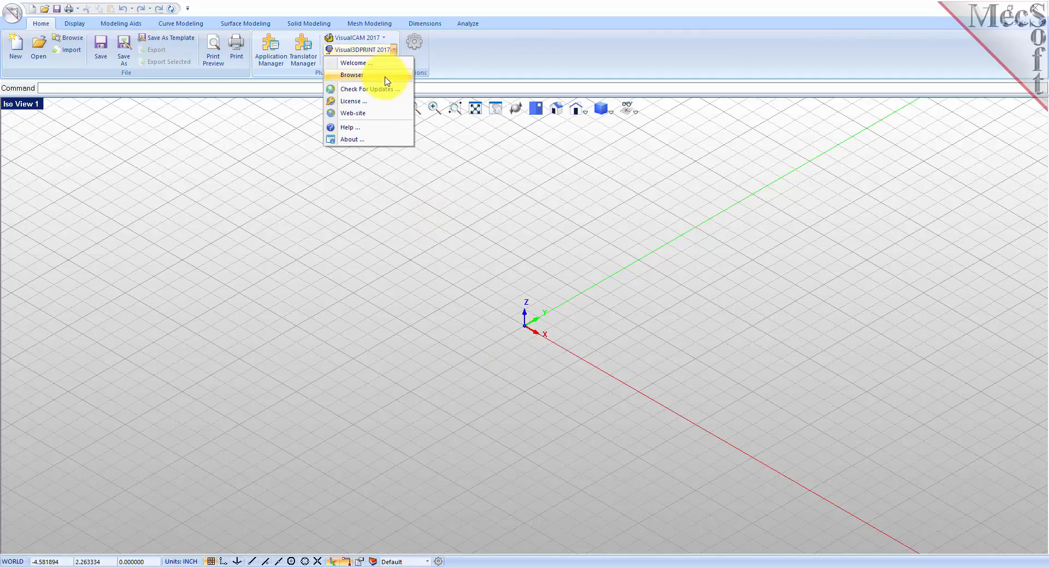
{"action": "left_click", "coordinate": [386, 79]}
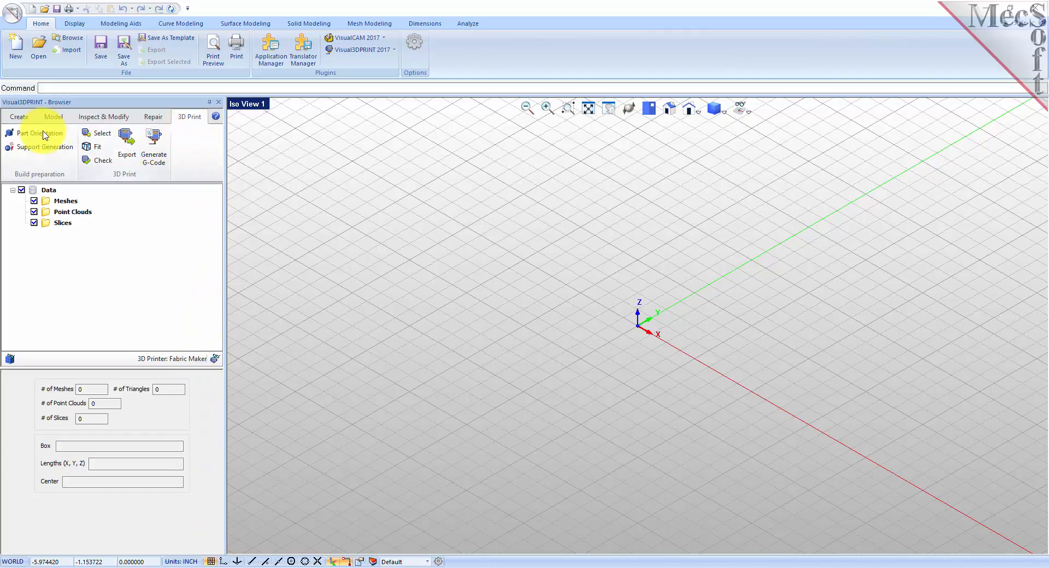
{"action": "left_click", "coordinate": [19, 116]}
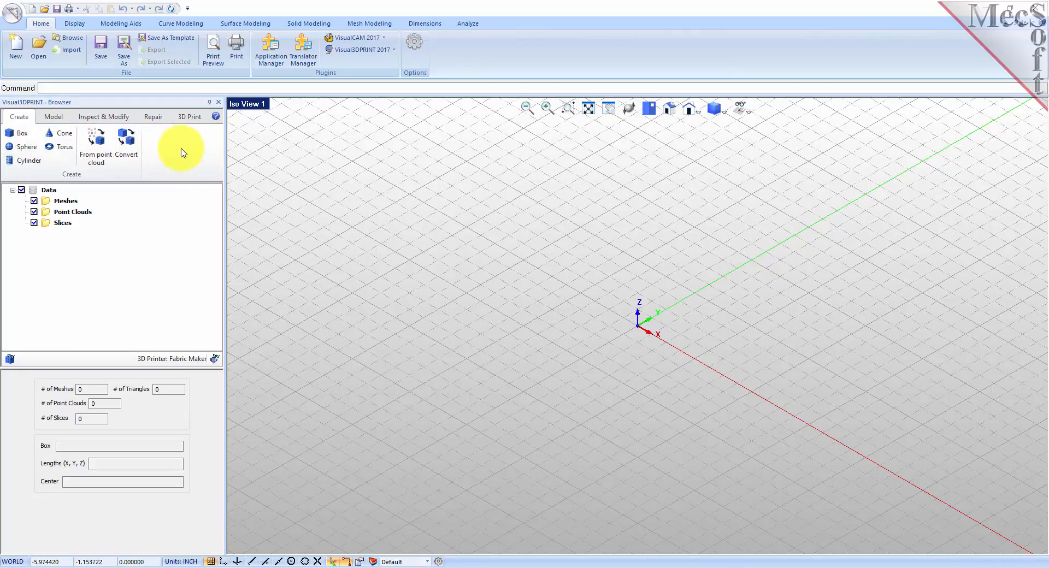
{"action": "left_click", "coordinate": [58, 121]}
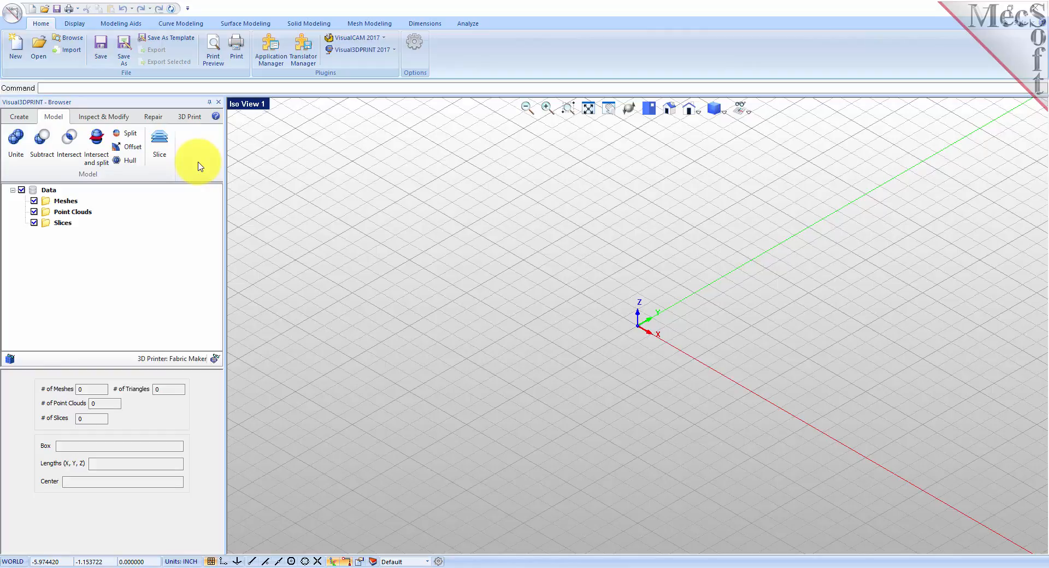
{"action": "left_click", "coordinate": [129, 117]}
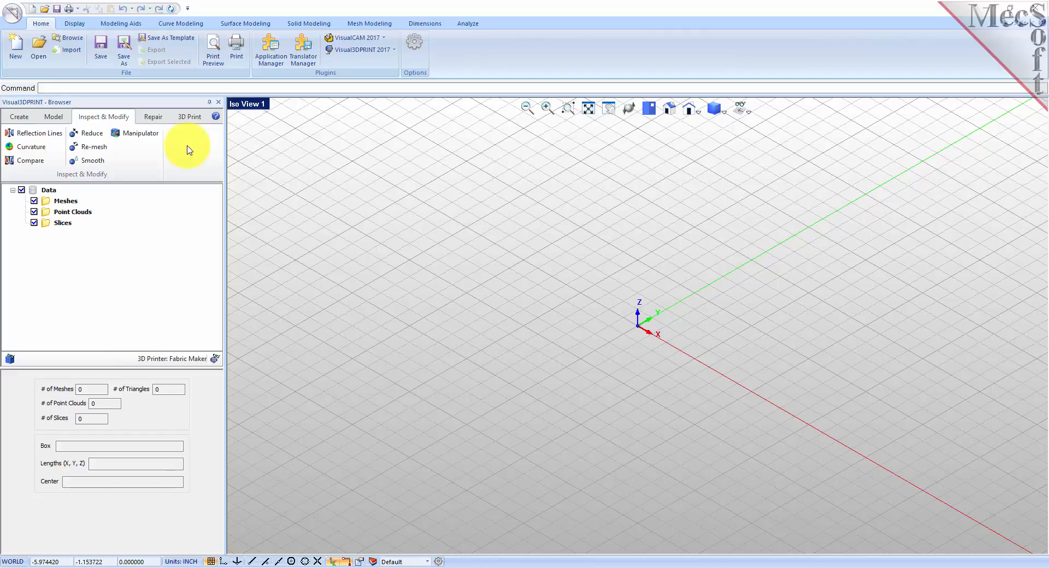
{"action": "left_click", "coordinate": [154, 117]}
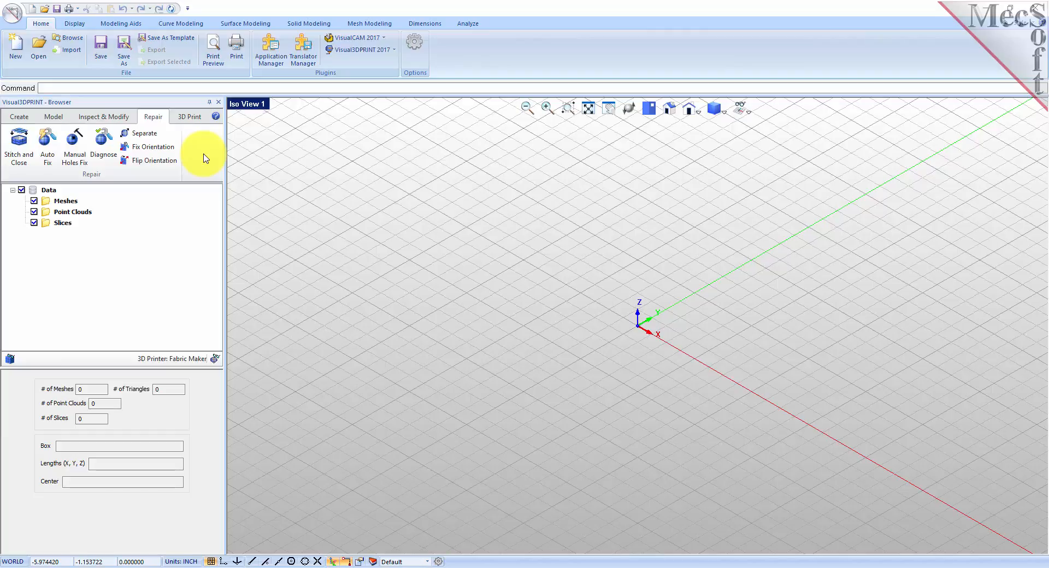
{"action": "left_click", "coordinate": [198, 118]}
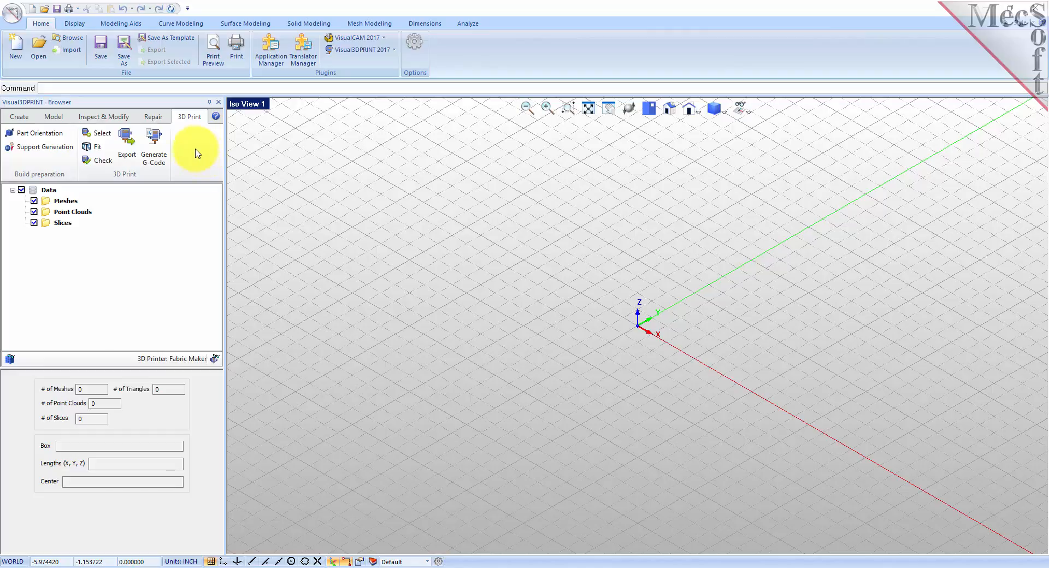
Step: Open RubberDuck.csv from the QuickStart folder as a points cloud file, comma-delimited and with point cloud creation enabled
{"action": "left_click", "coordinate": [14, 21]}
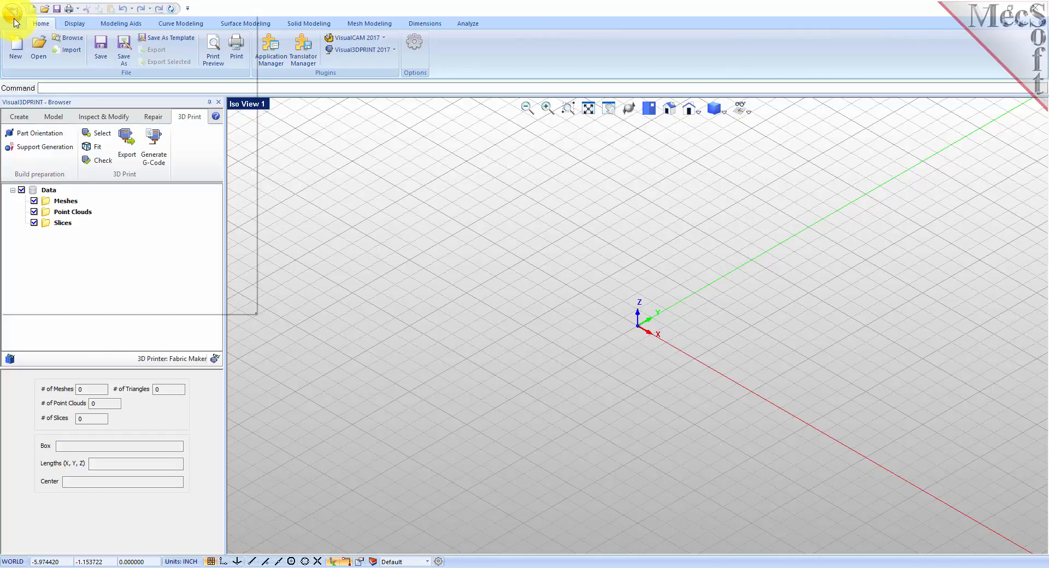
{"action": "left_click", "coordinate": [46, 65]}
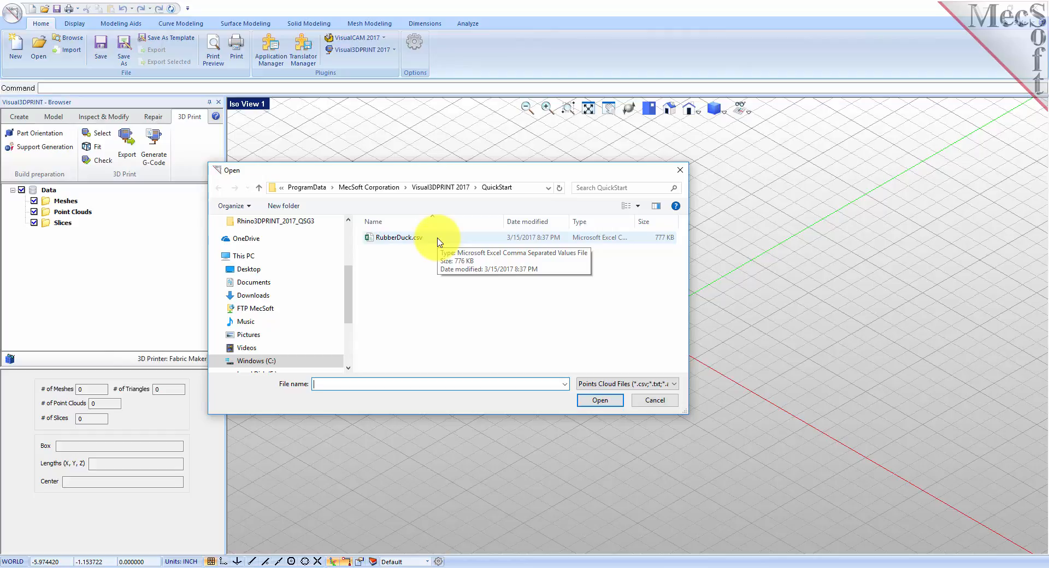
{"action": "left_click", "coordinate": [678, 387]}
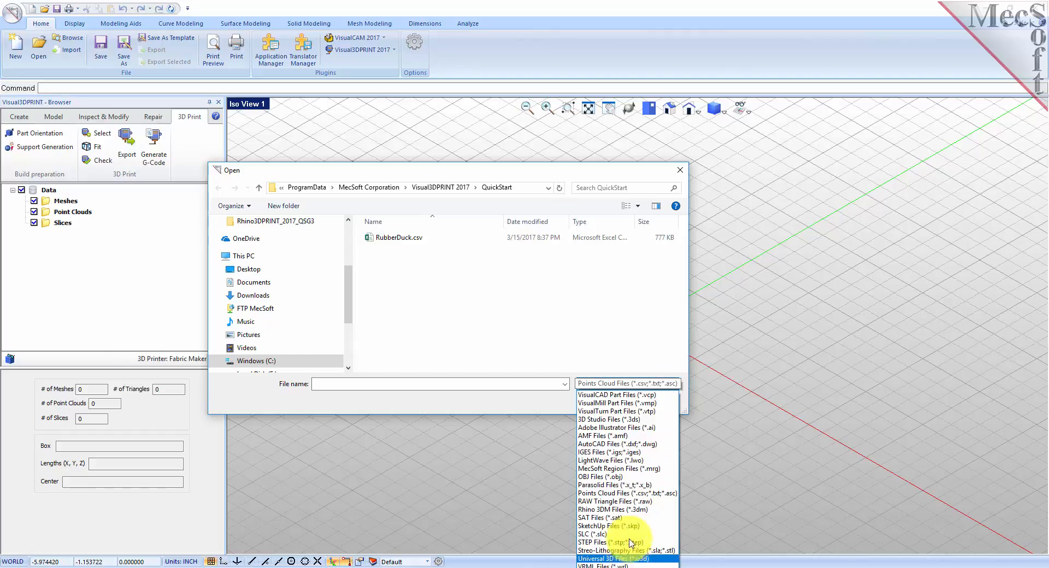
{"action": "left_click", "coordinate": [667, 498]}
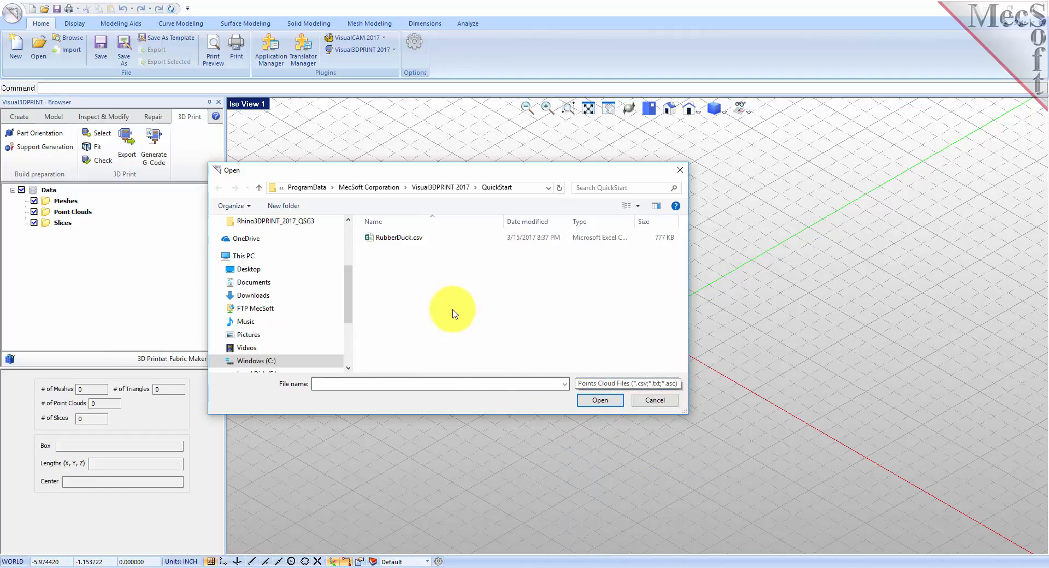
{"action": "left_click", "coordinate": [437, 240]}
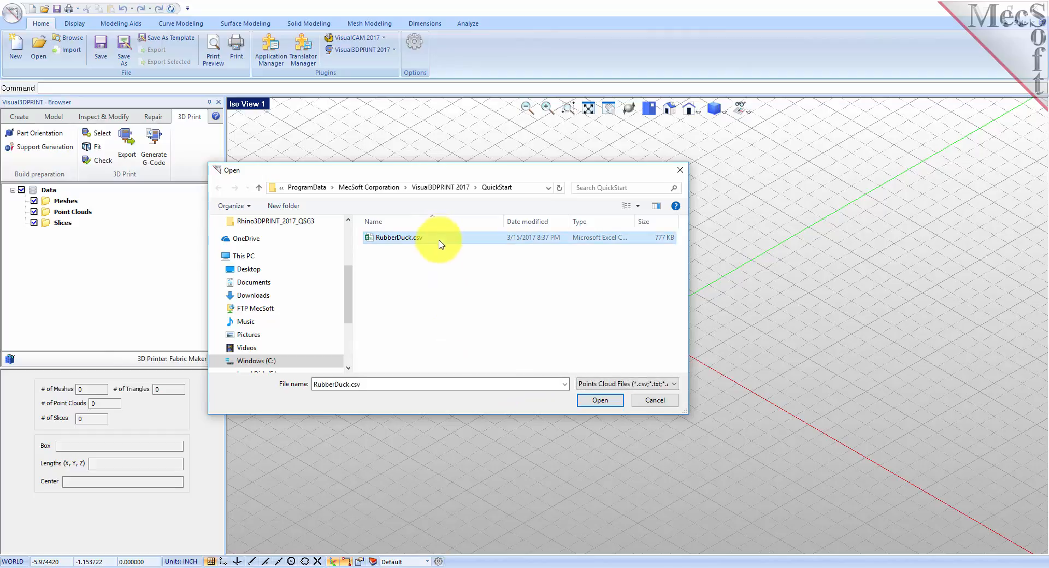
{"action": "left_click", "coordinate": [600, 401]}
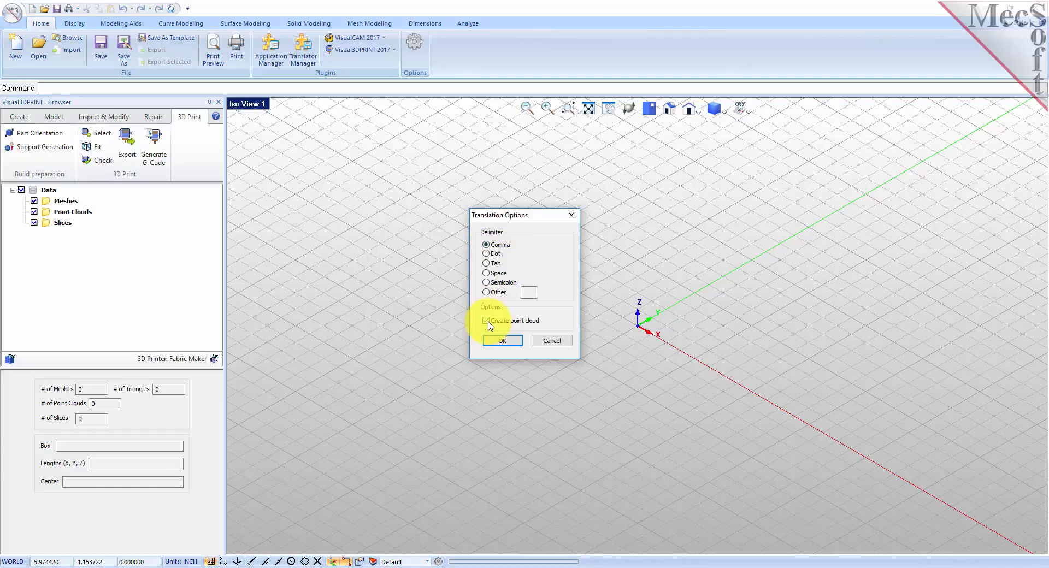
{"action": "left_click", "coordinate": [502, 342]}
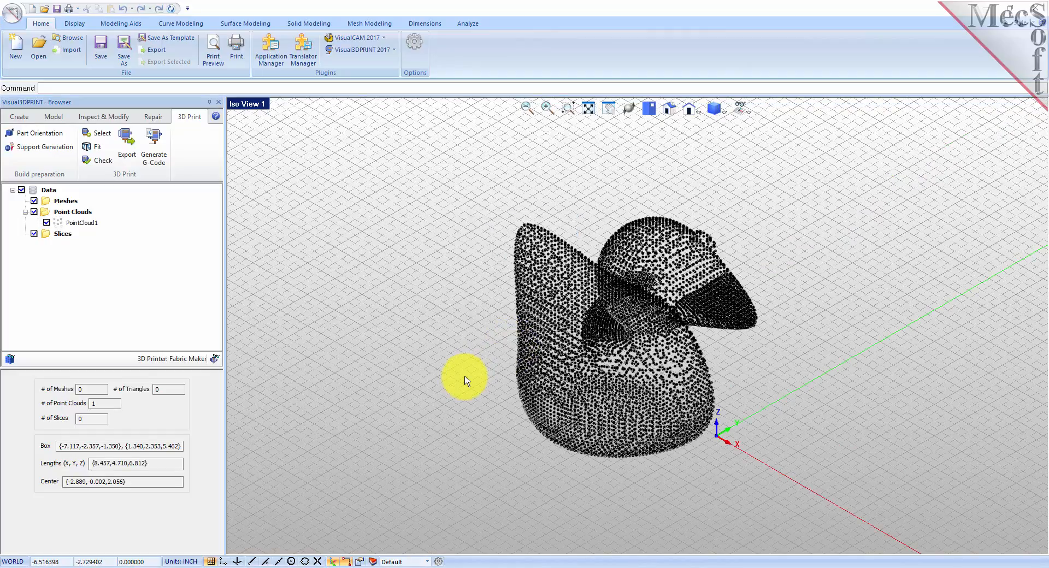
Step: Examine the imported duck point cloud from another angle and check its number of points
{"action": "mouse_move", "coordinate": [468, 380]}
{"action": "middle_mouse_down"}
{"action": "mouse_move", "coordinate": [475, 388]}
{"action": "mouse_move", "coordinate": [508, 381]}
{"action": "mouse_move", "coordinate": [438, 389]}
{"action": "mouse_move", "coordinate": [480, 389]}
{"action": "middle_mouse_up"}
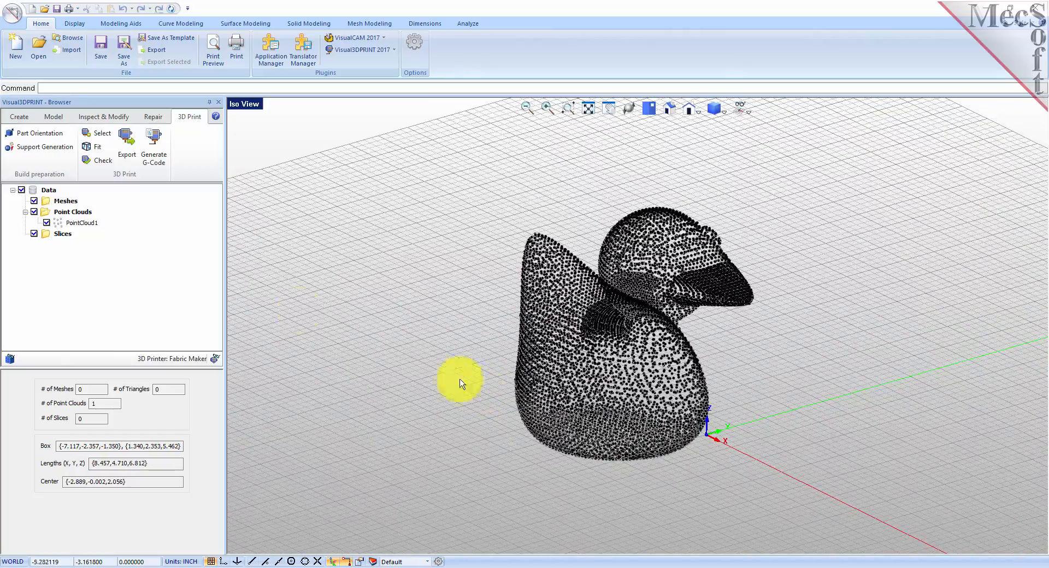
{"action": "left_click", "coordinate": [60, 224]}
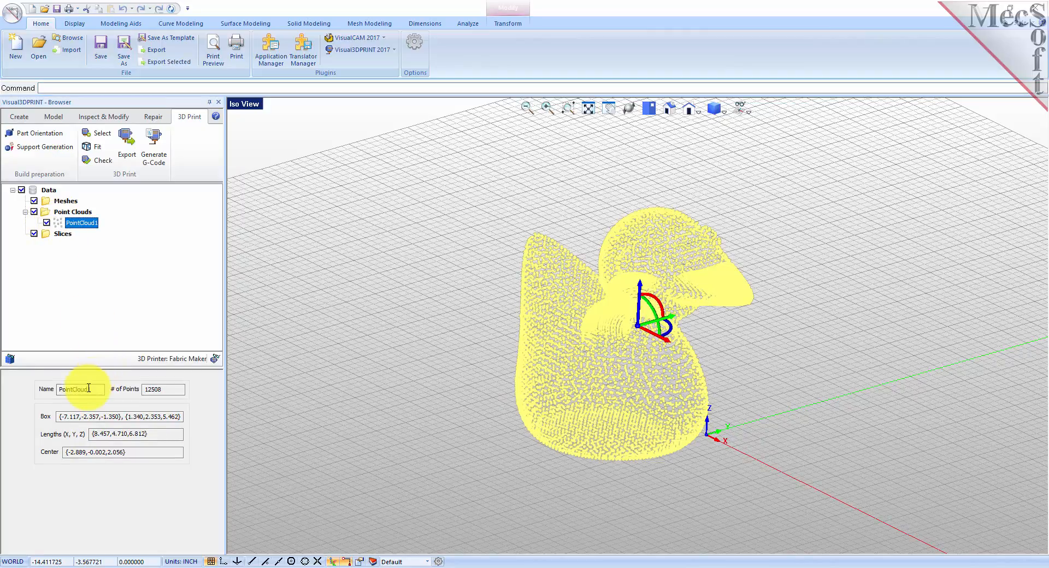
{"action": "double_click", "coordinate": [161, 389]}
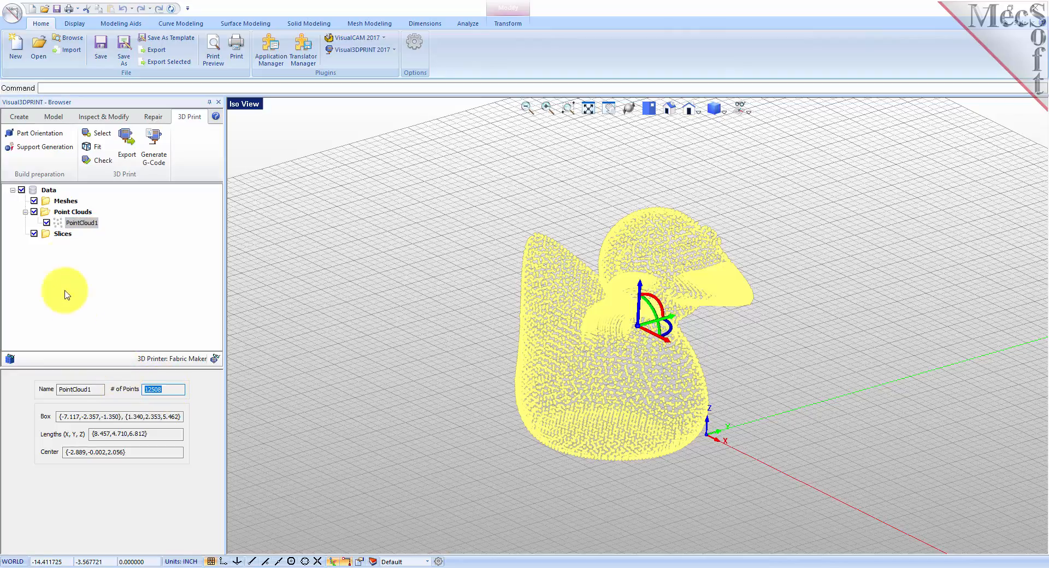
{"action": "left_click", "coordinate": [59, 225]}
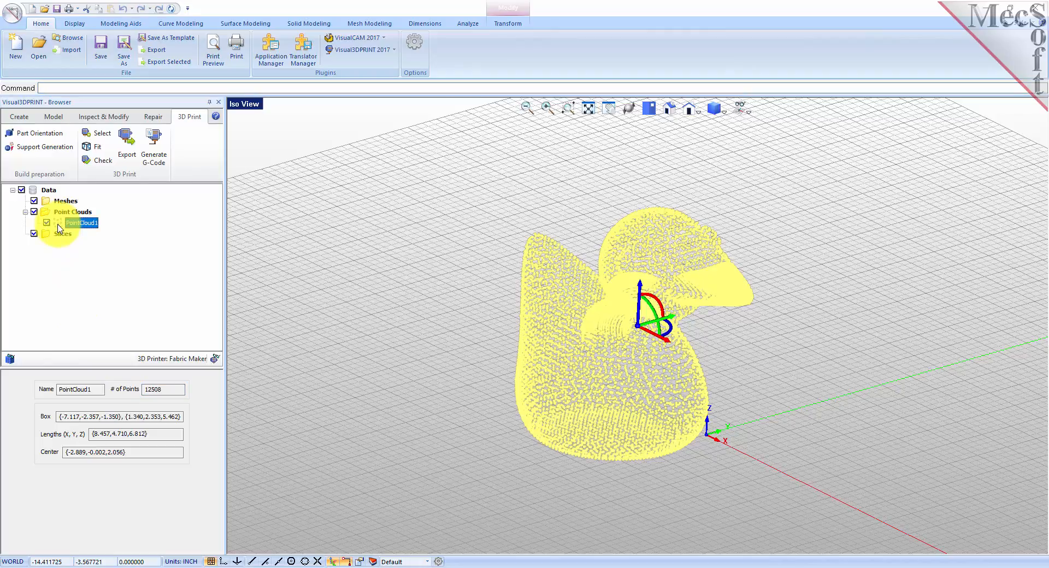
{"action": "left_click", "coordinate": [483, 323]}
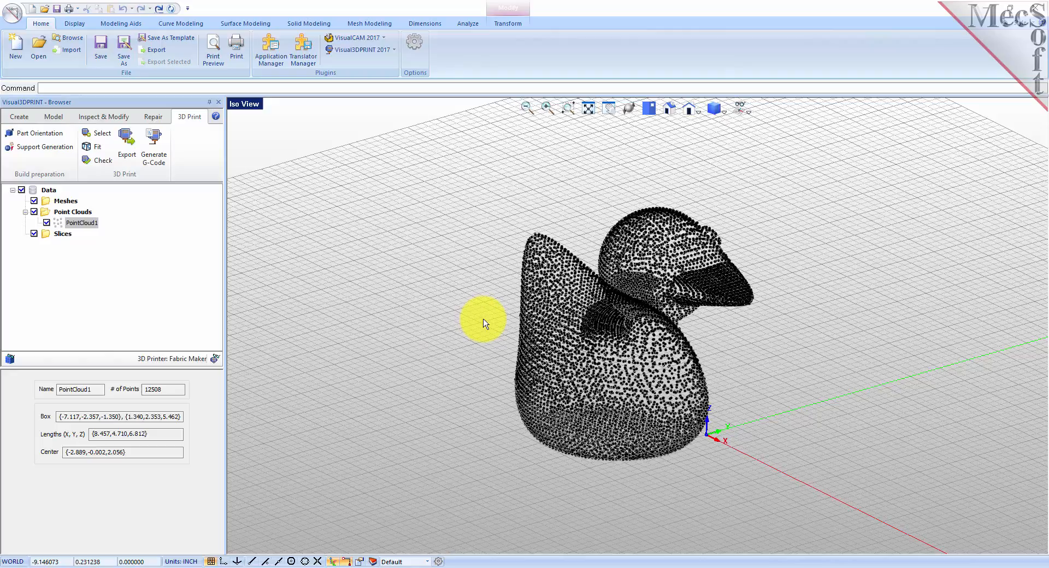
{"action": "scroll", "coordinate": [494, 328], "scroll_direction": "up", "scroll_amount": 3}
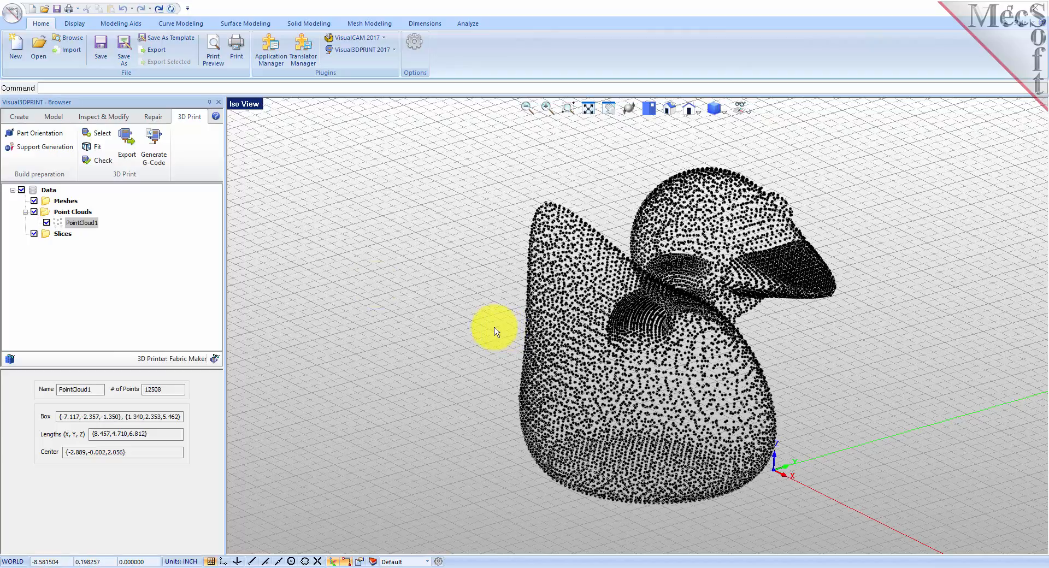
Step: Create a mesh from the duck point cloud, keeping the default mesh creation options
{"action": "left_click", "coordinate": [22, 118]}
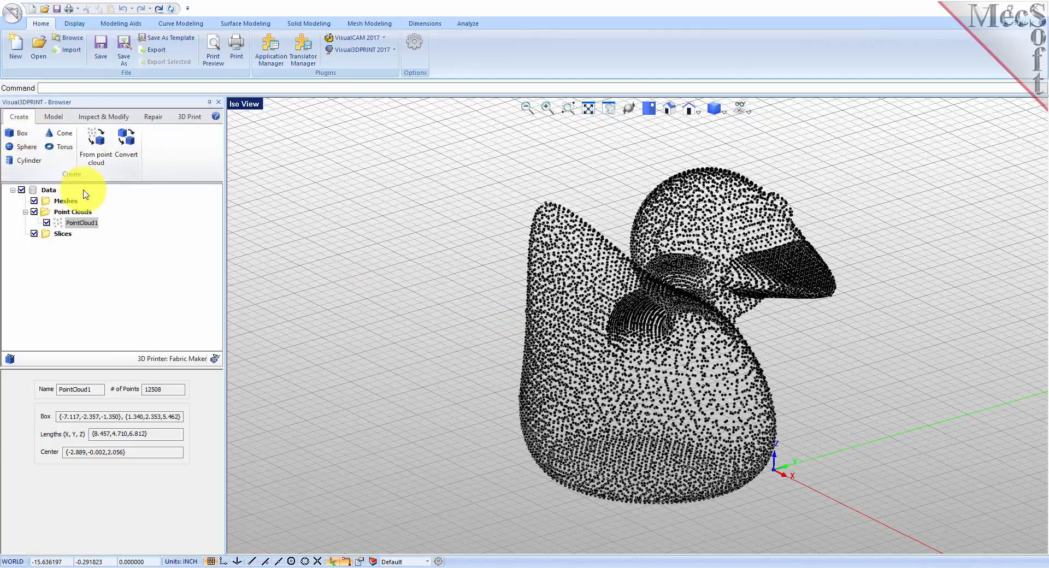
{"action": "left_click", "coordinate": [110, 162]}
{"action": "left_click", "coordinate": [61, 224]}
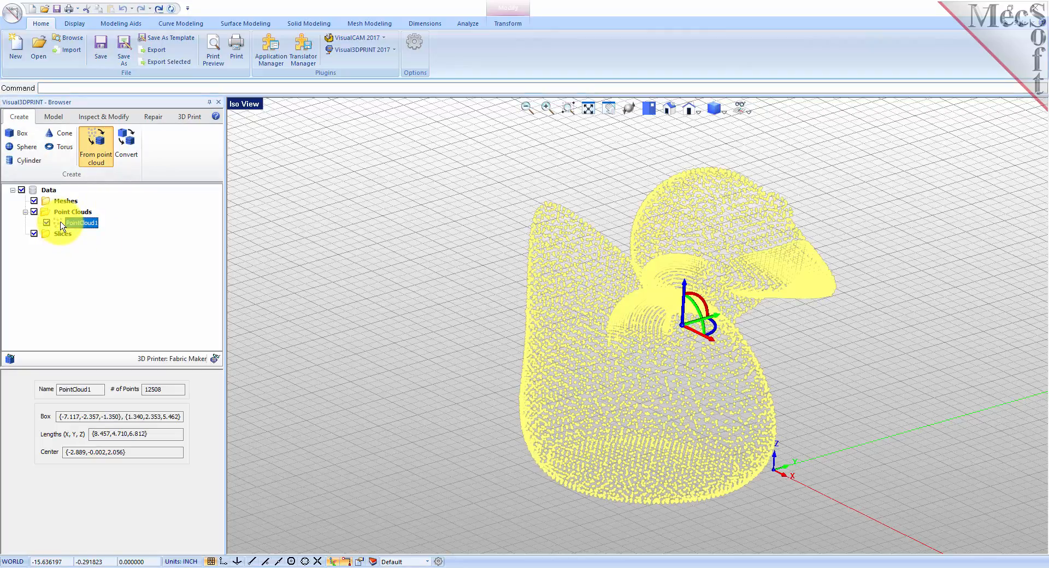
{"action": "right_click", "coordinate": [363, 253]}
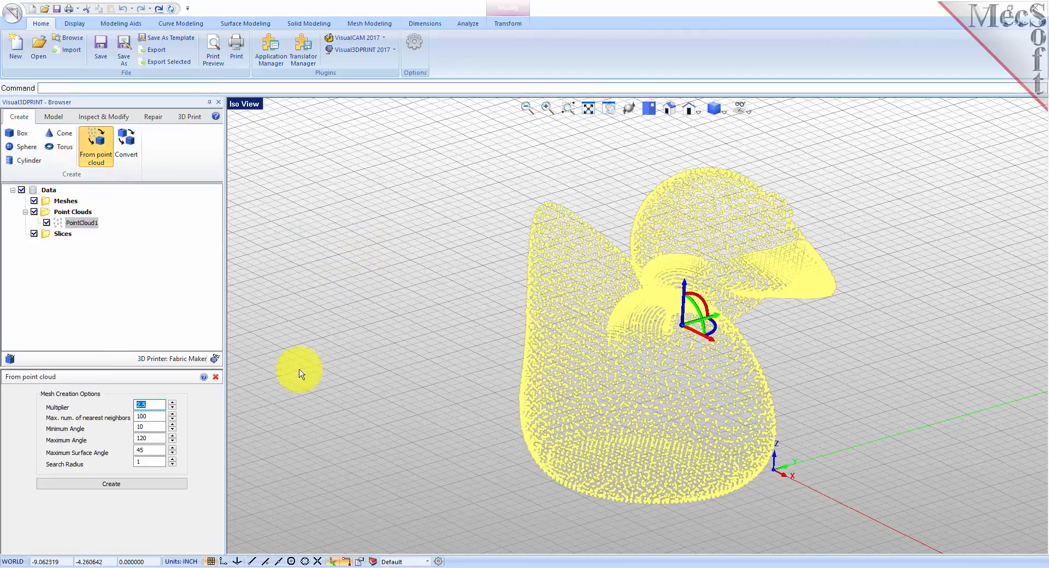
{"action": "mouse_move", "coordinate": [121, 372]}
{"action": "left_mouse_down"}
{"action": "mouse_move", "coordinate": [117, 339]}
{"action": "mouse_move", "coordinate": [120, 375]}
{"action": "left_mouse_up"}
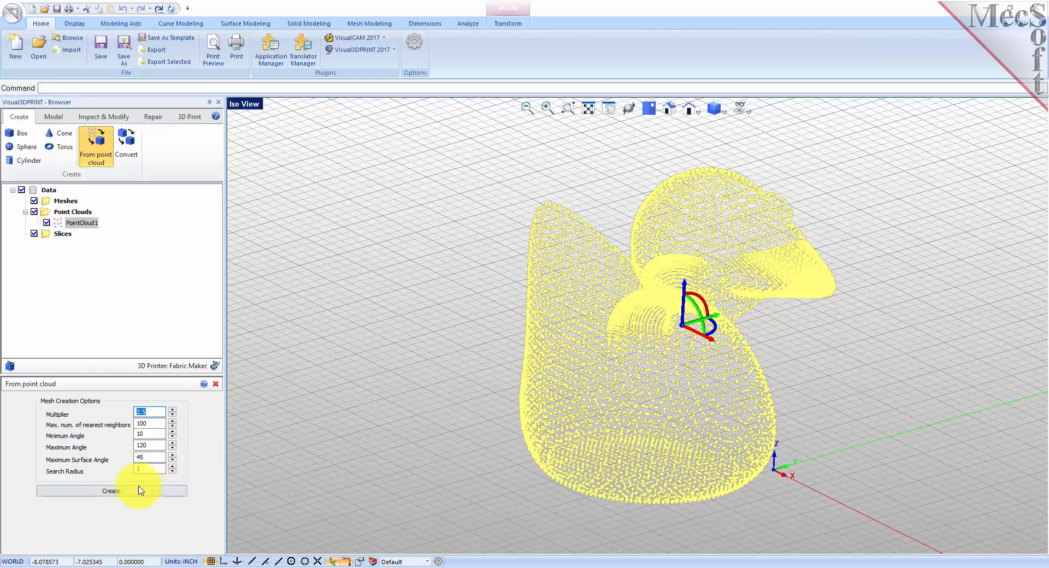
{"action": "left_click", "coordinate": [116, 493]}
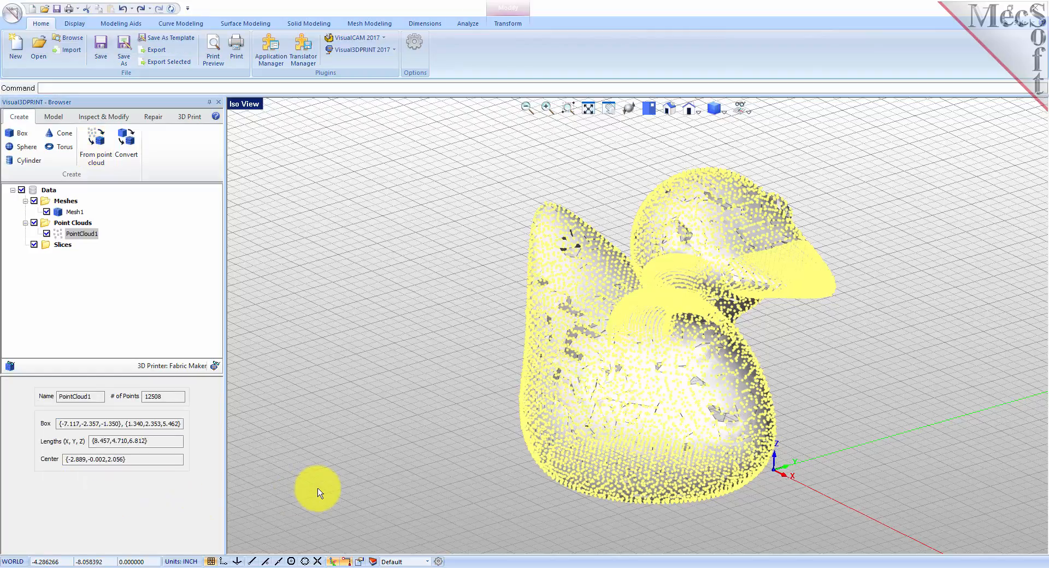
Step: Select the new duck mesh and hide the point cloud it was created from
{"action": "left_click", "coordinate": [506, 352]}
{"action": "mouse_move", "coordinate": [494, 386]}
{"action": "middle_mouse_down"}
{"action": "mouse_move", "coordinate": [476, 402]}
{"action": "mouse_move", "coordinate": [498, 427]}
{"action": "mouse_move", "coordinate": [492, 386]}
{"action": "middle_mouse_up"}
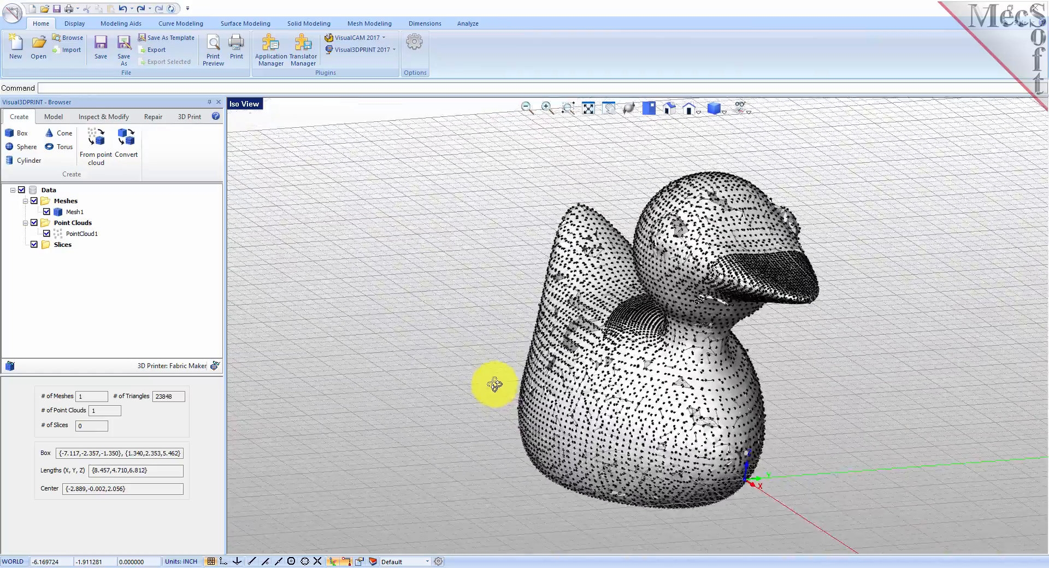
{"action": "left_click", "coordinate": [61, 233]}
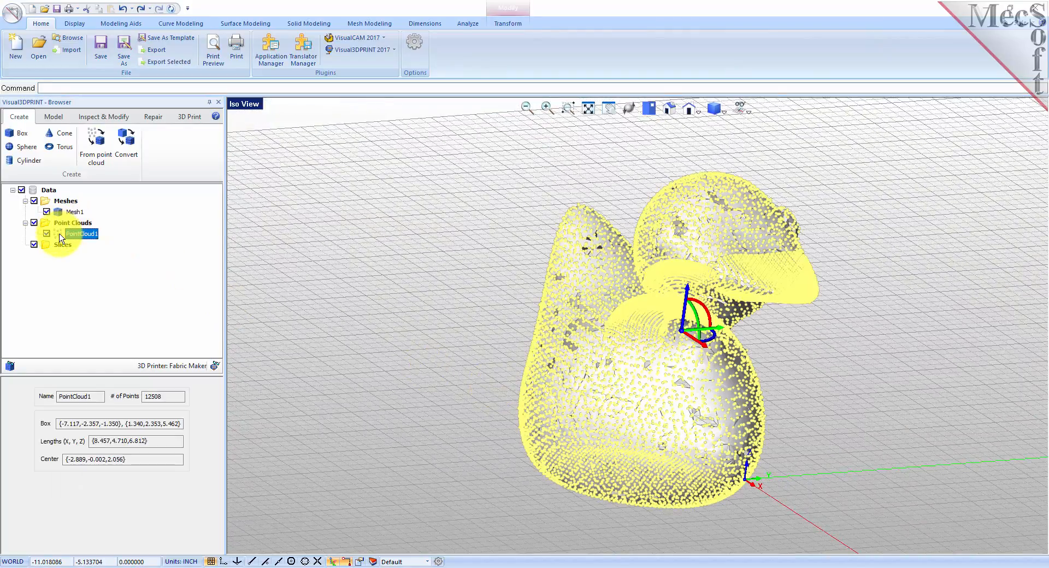
{"action": "left_click", "coordinate": [60, 213]}
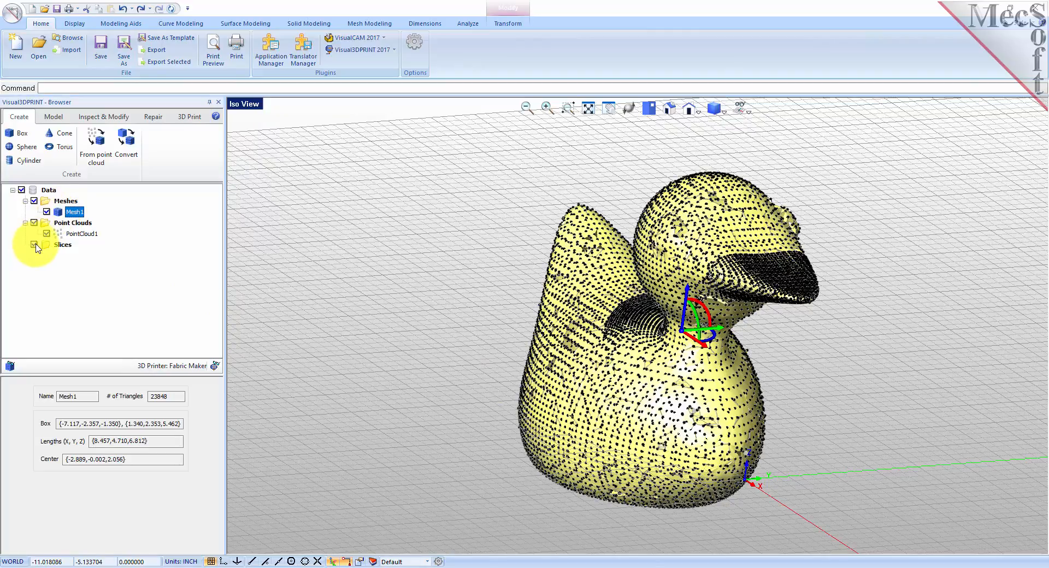
{"action": "left_click", "coordinate": [46, 235]}
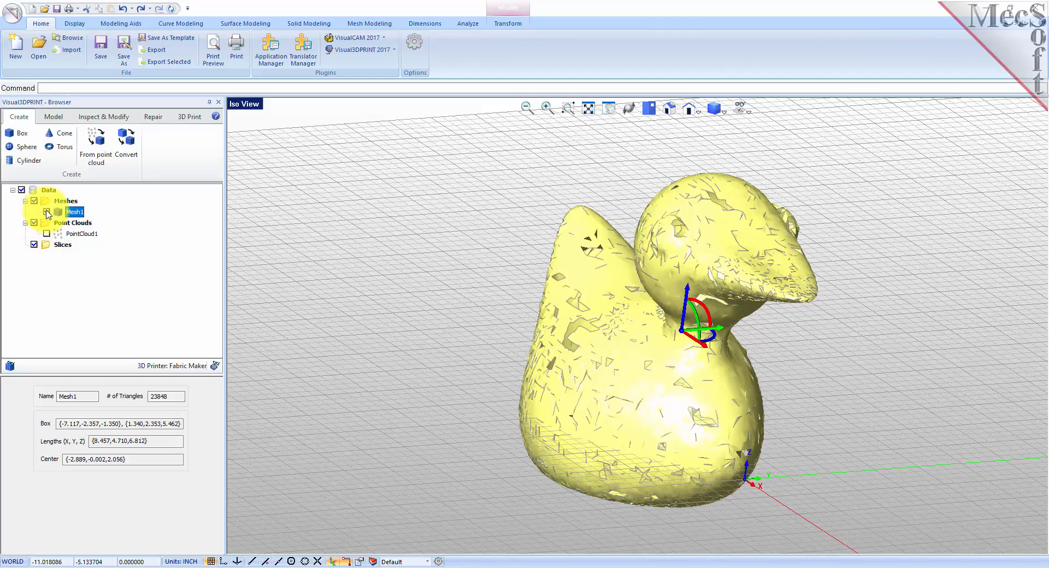
Step: Toggle the object visibility checkboxes in the browser tree off and back on, keeping the duck mesh shown
{"action": "left_click", "coordinate": [46, 212]}
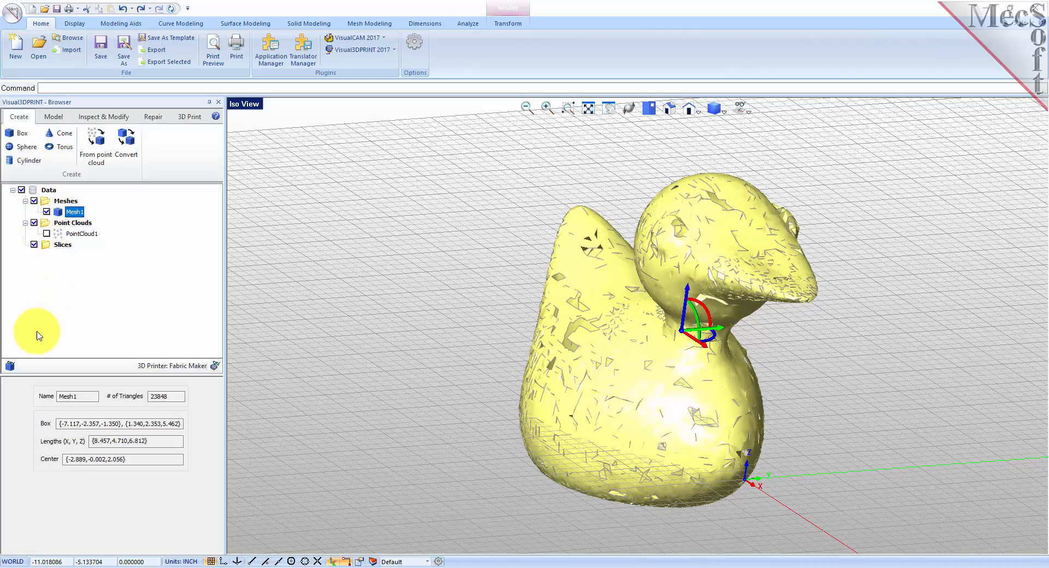
{"action": "left_click", "coordinate": [11, 366]}
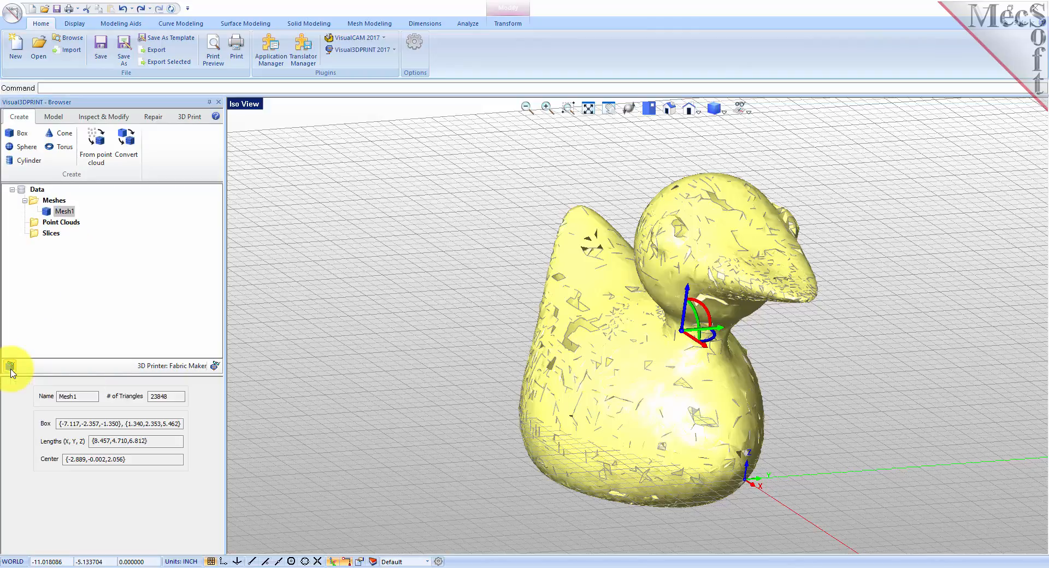
{"action": "left_click", "coordinate": [11, 369]}
{"action": "left_click", "coordinate": [11, 370]}
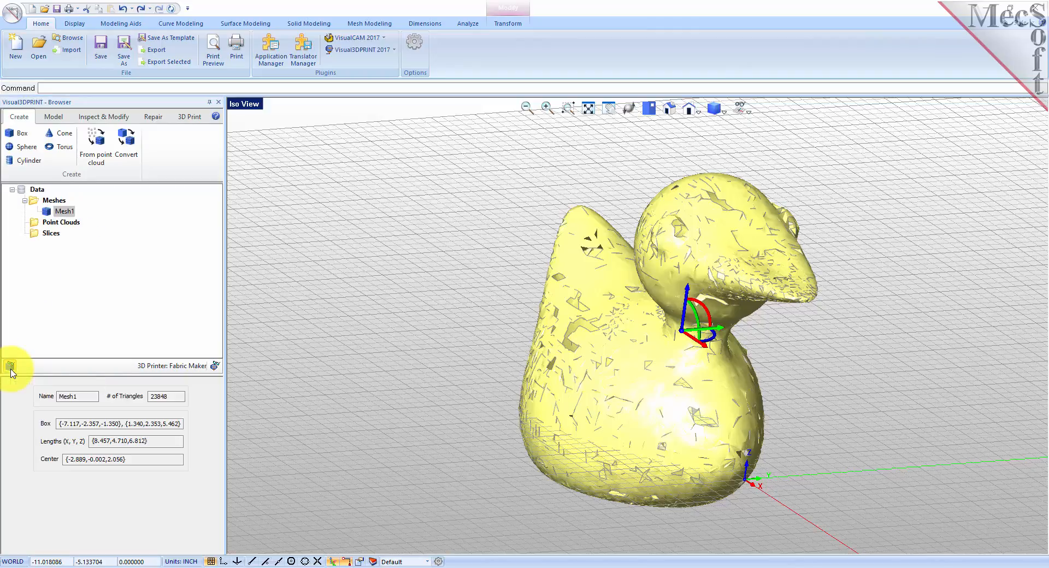
{"action": "left_click", "coordinate": [11, 370]}
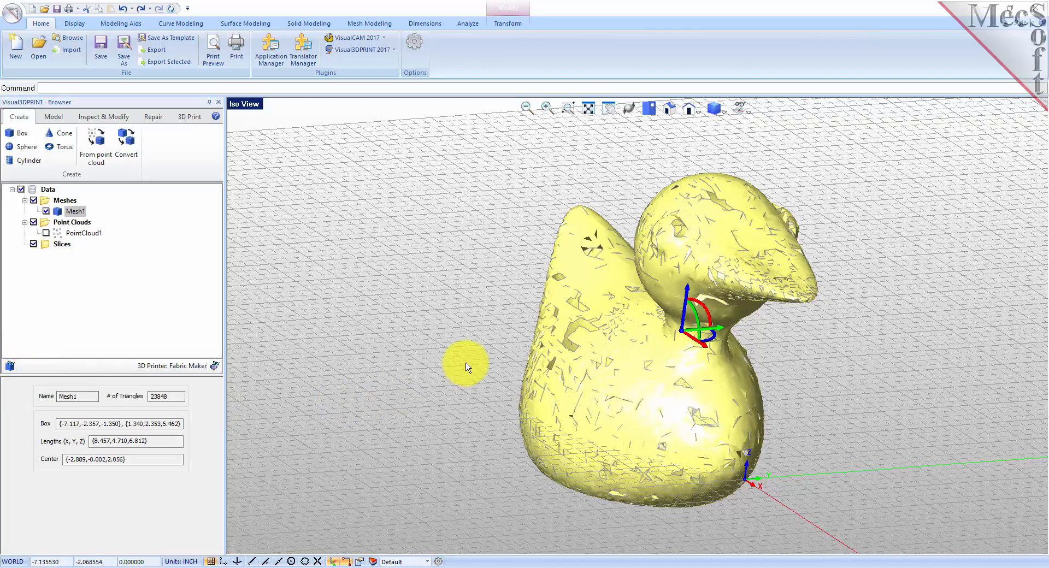
Step: Deselect the duck mesh and turn off the grid display in the viewport
{"action": "left_click", "coordinate": [468, 333]}
{"action": "mouse_move", "coordinate": [476, 337]}
{"action": "middle_mouse_down"}
{"action": "mouse_move", "coordinate": [476, 347]}
{"action": "mouse_move", "coordinate": [468, 330]}
{"action": "middle_mouse_up"}
{"action": "middle_click_drag", "start_coordinate": [703, 491], "coordinate": [723, 500]}
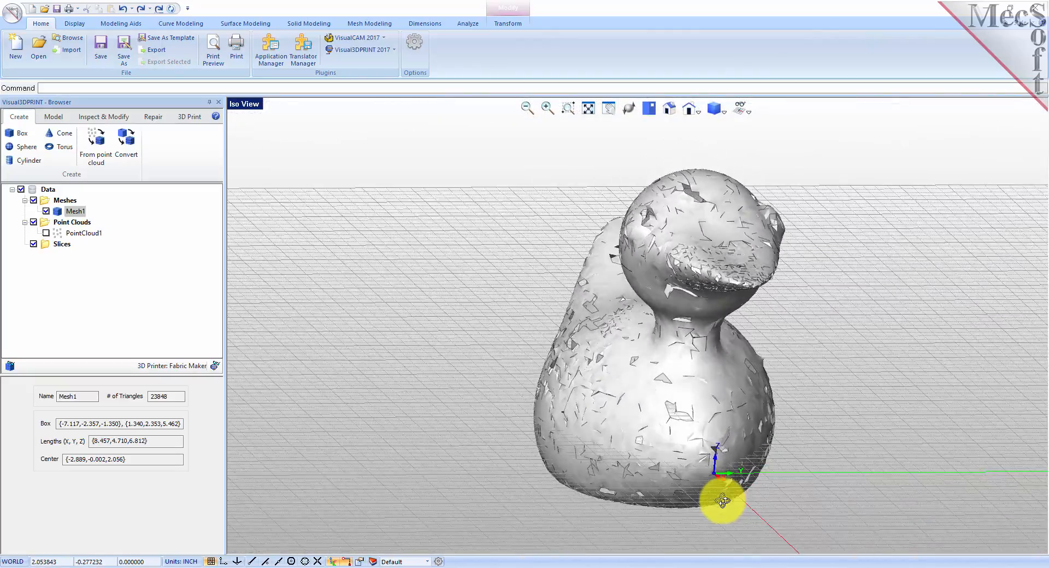
{"action": "left_click", "coordinate": [747, 111]}
{"action": "left_click", "coordinate": [752, 130]}
Step: Examine the holes and gaps across the duck mesh from several sides, including an isometric view
{"action": "middle_click_drag", "start_coordinate": [682, 494], "coordinate": [621, 519]}
{"action": "middle_click_drag", "start_coordinate": [457, 399], "coordinate": [527, 459]}
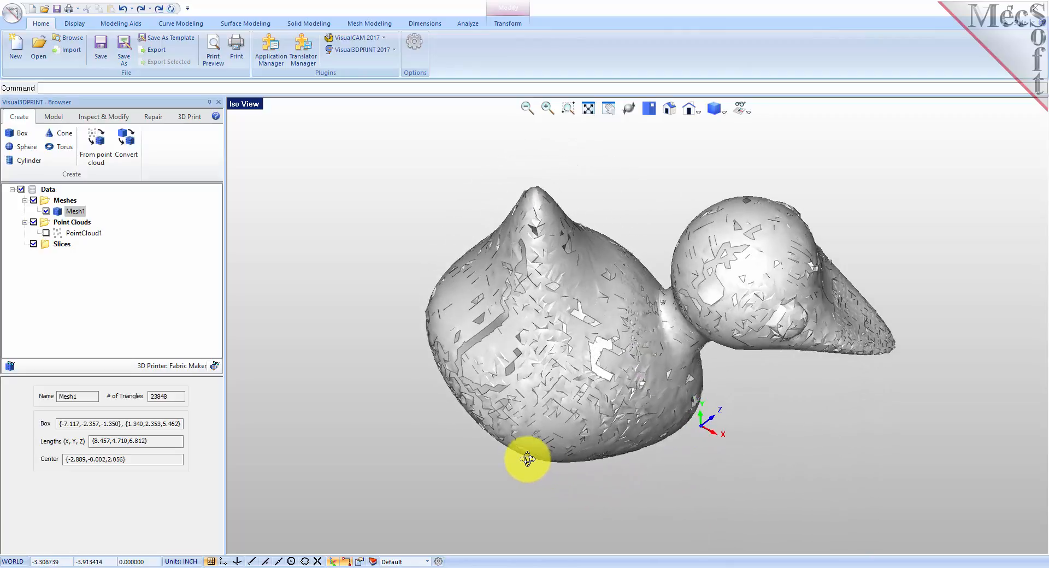
{"action": "middle_click_drag", "start_coordinate": [703, 417], "coordinate": [661, 394]}
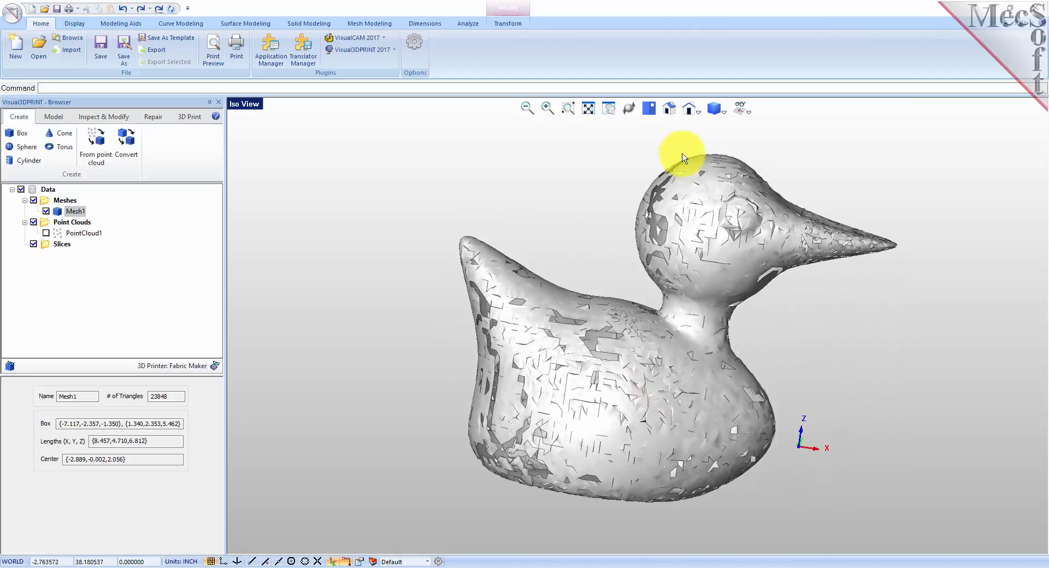
{"action": "left_click", "coordinate": [675, 115]}
{"action": "middle_click_drag", "start_coordinate": [604, 284], "coordinate": [587, 347]}
{"action": "scroll", "coordinate": [585, 344], "scroll_direction": "up", "scroll_amount": 1}
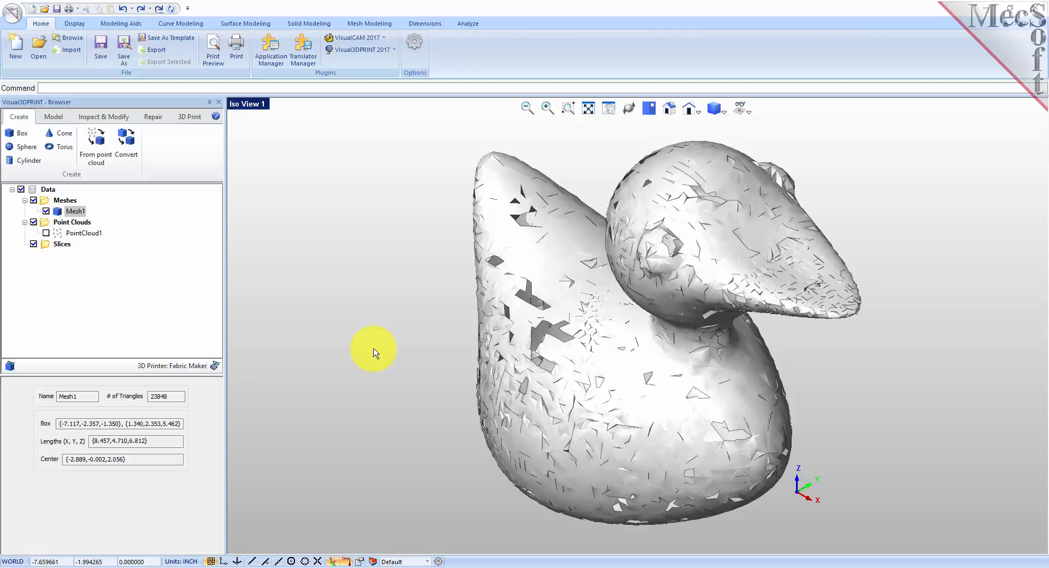
{"action": "middle_click_drag", "start_coordinate": [429, 428], "coordinate": [418, 417]}
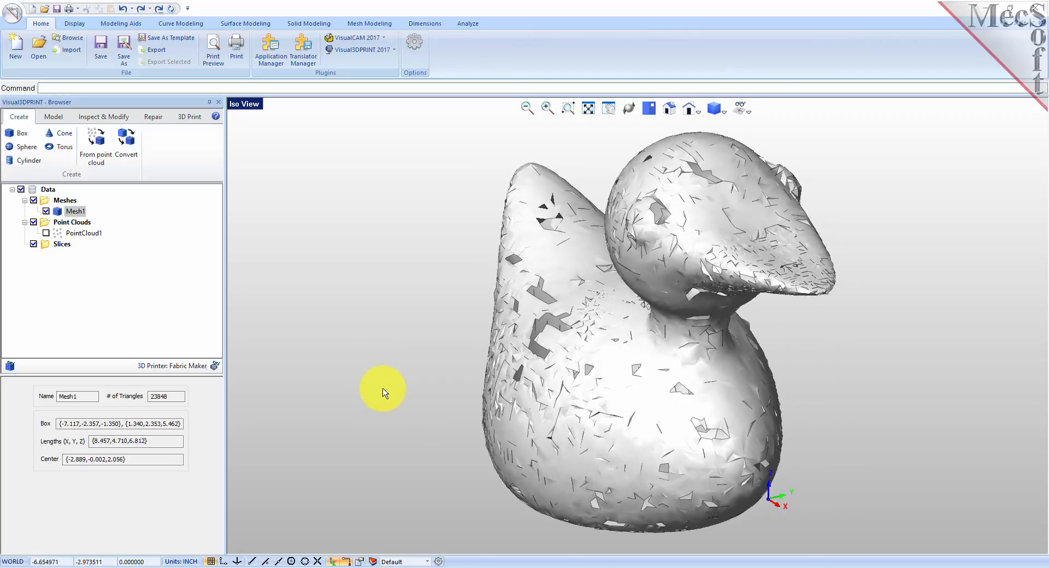
Step: Diagnose the duck mesh with all edge, triangle and vertex checks enabled, and review the number of open edges
{"action": "left_click", "coordinate": [132, 120]}
{"action": "left_click", "coordinate": [153, 120]}
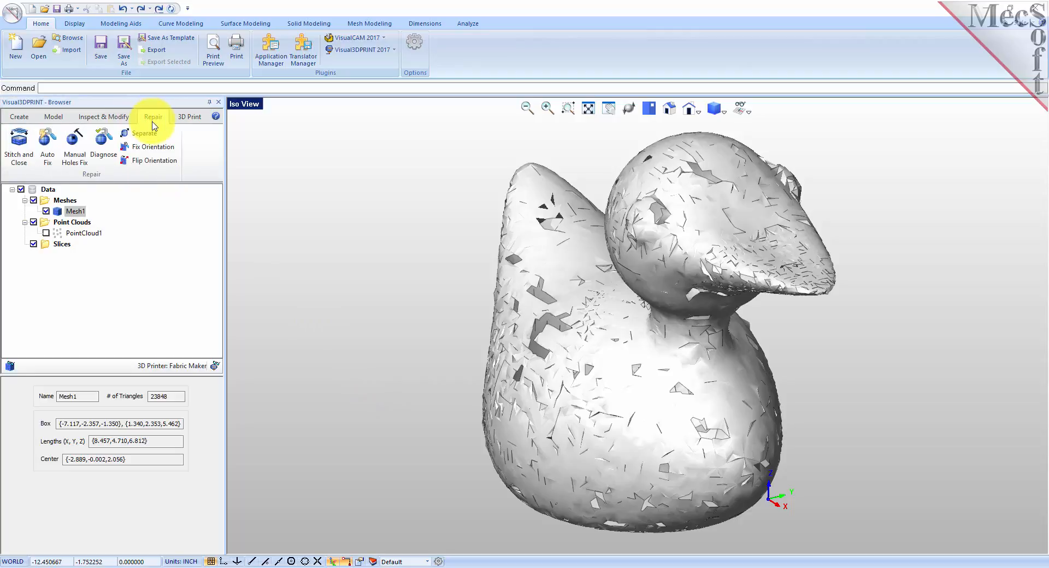
{"action": "left_click", "coordinate": [103, 143]}
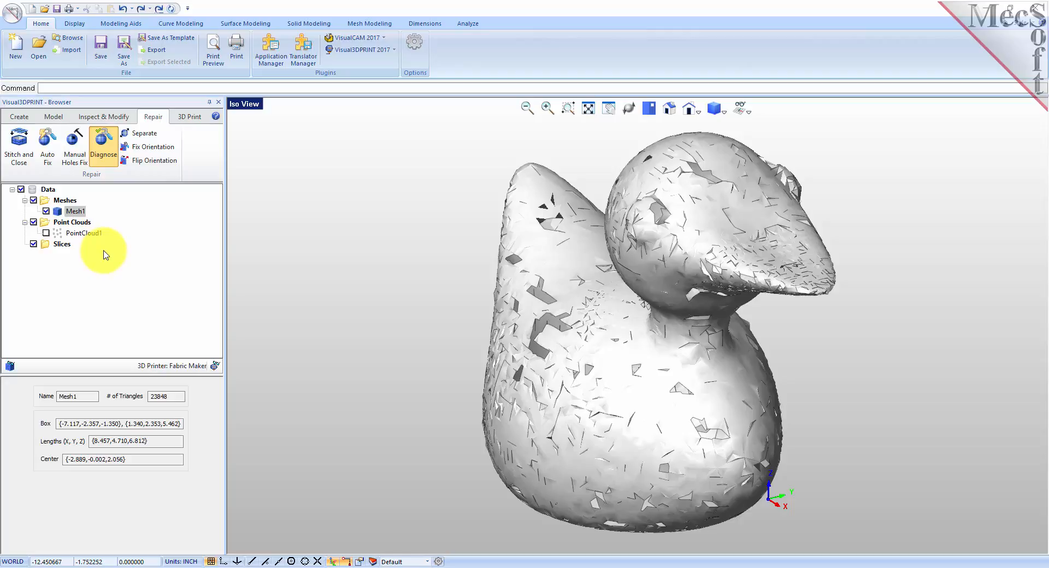
{"action": "left_click", "coordinate": [75, 211]}
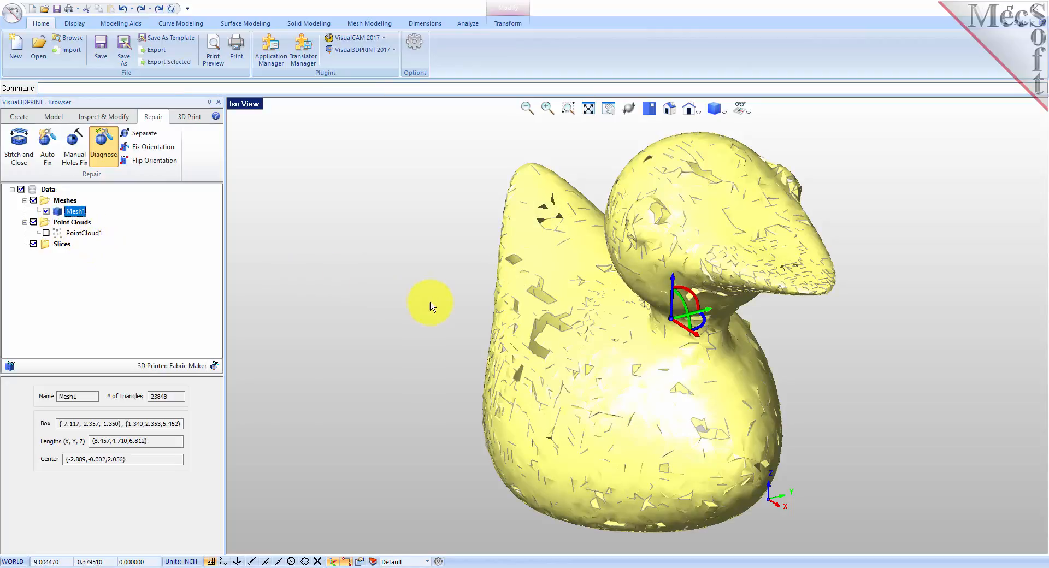
{"action": "left_click_drag", "start_coordinate": [146, 377], "coordinate": [145, 349]}
{"action": "left_click", "coordinate": [133, 521]}
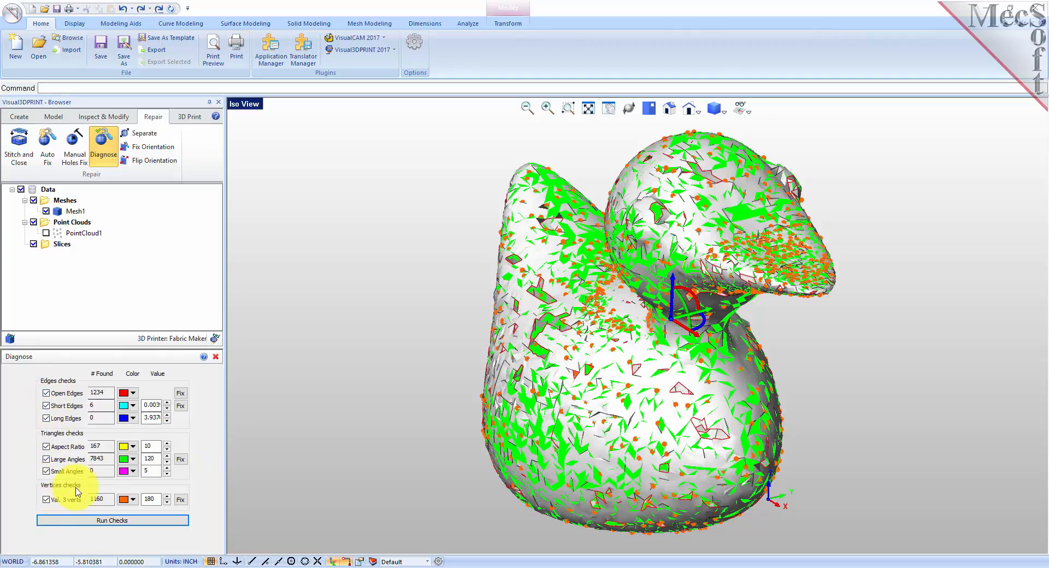
{"action": "double_click", "coordinate": [109, 393]}
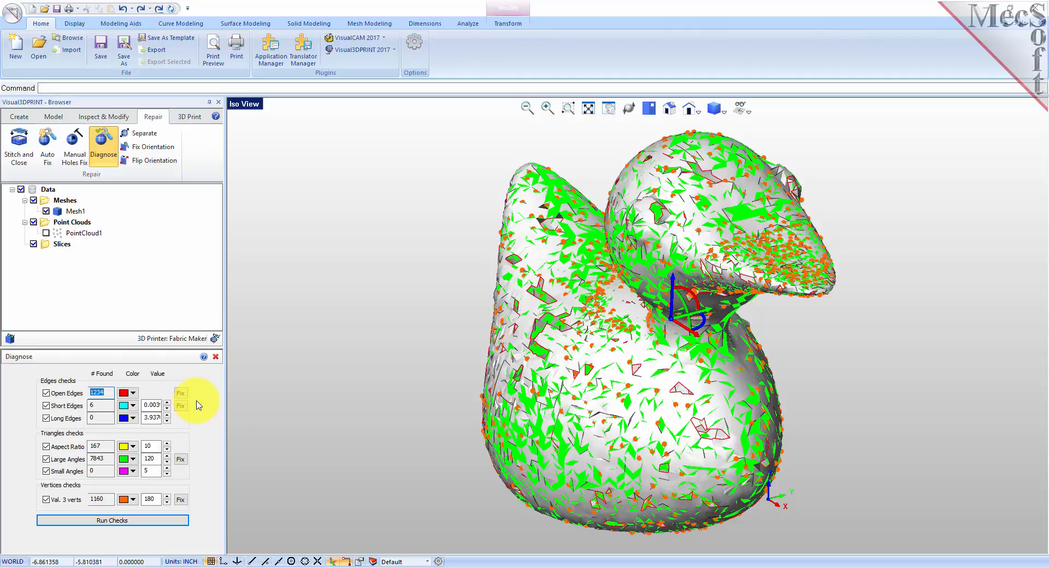
{"action": "left_click", "coordinate": [216, 356]}
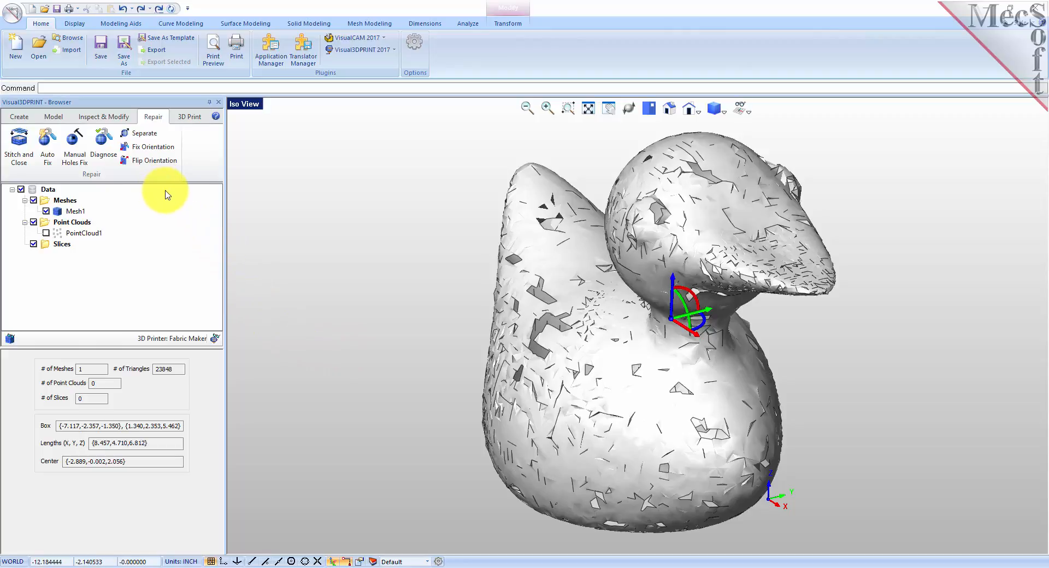
Step: Repair the duck mesh with Auto Fix to close its holes
{"action": "left_click", "coordinate": [54, 159]}
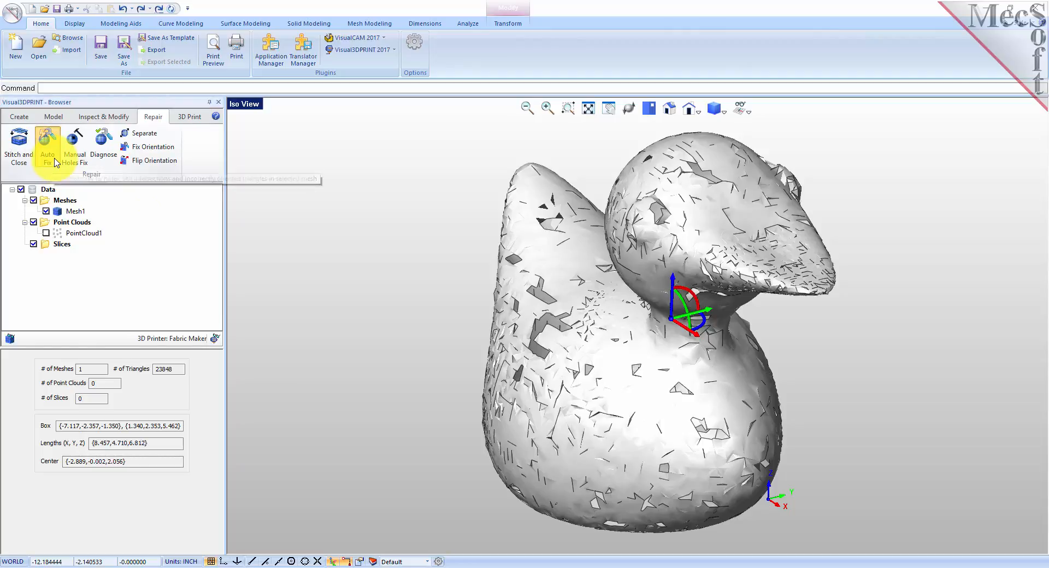
{"action": "left_click", "coordinate": [73, 212]}
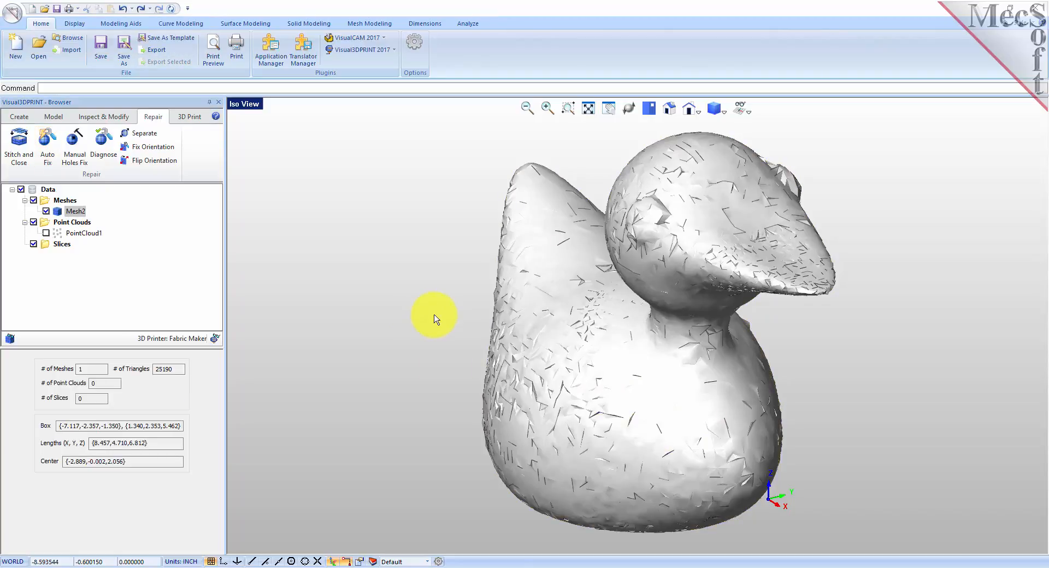
{"action": "middle_click_drag", "start_coordinate": [633, 450], "coordinate": [670, 448]}
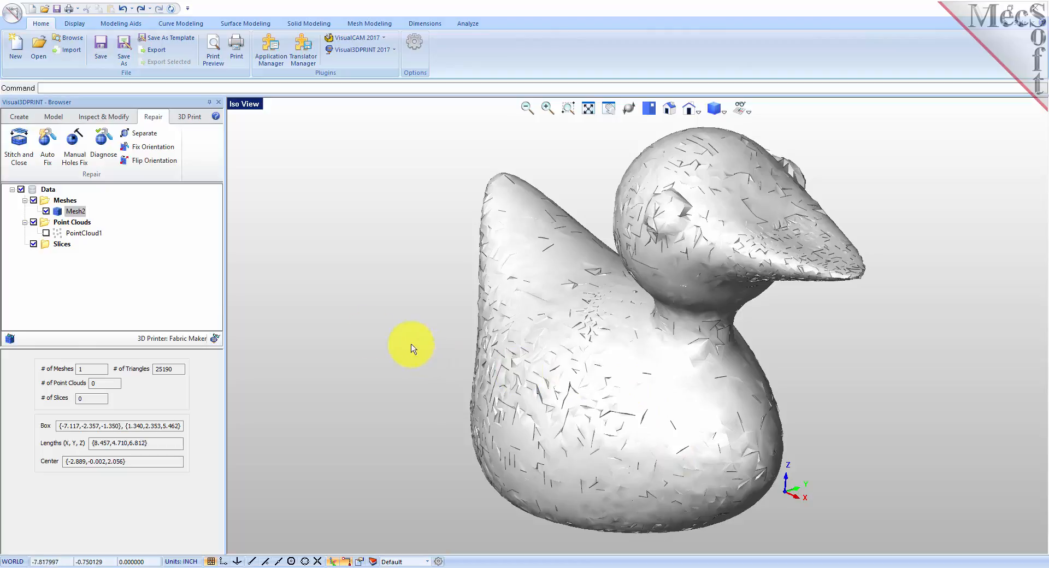
Step: Run the Diagnose checks again on the repaired duck mesh and verify its open edges count
{"action": "left_click", "coordinate": [102, 146]}
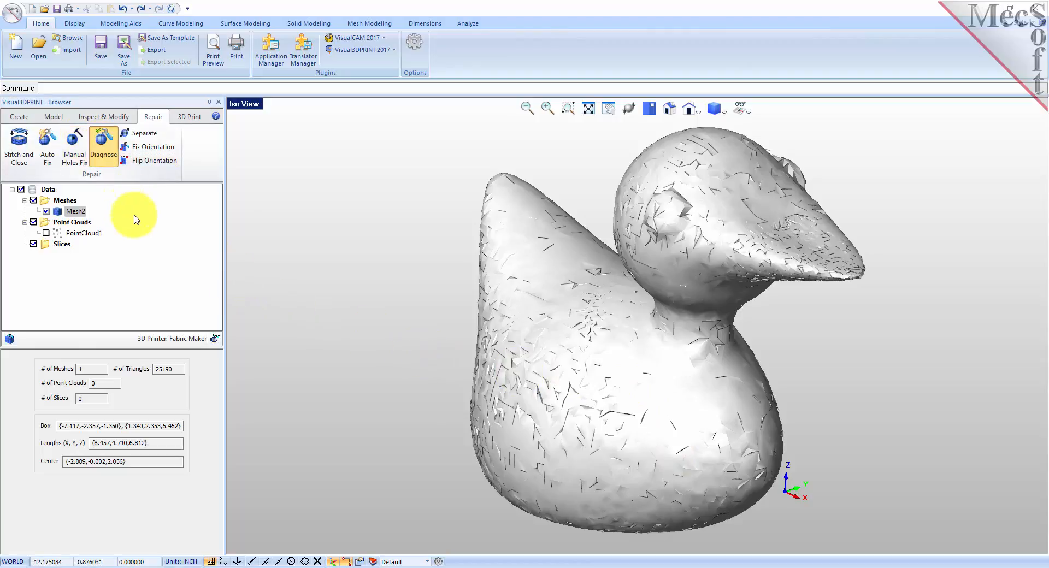
{"action": "left_click", "coordinate": [72, 212]}
{"action": "right_click", "coordinate": [402, 306]}
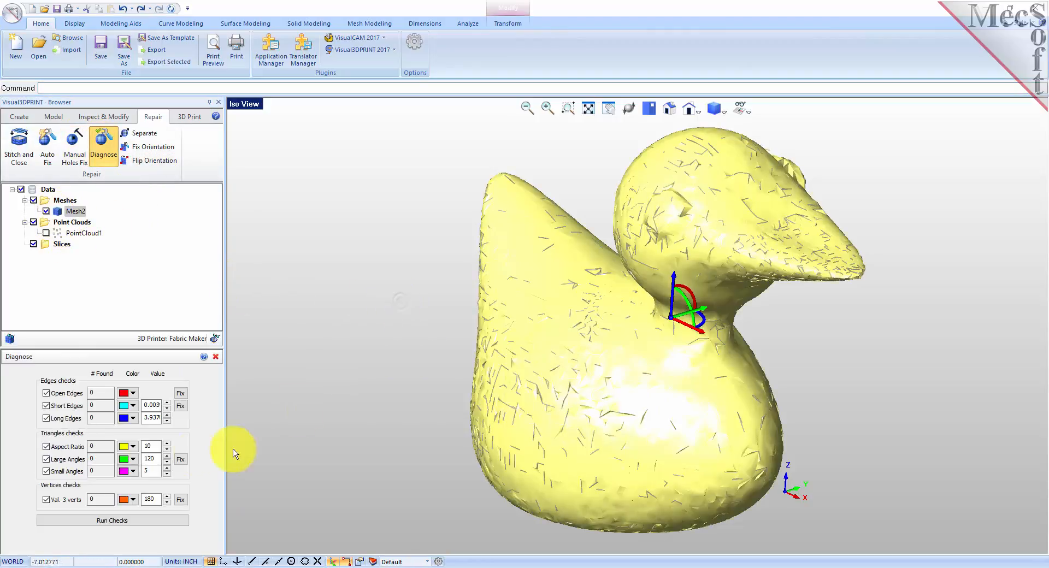
{"action": "left_click", "coordinate": [113, 522]}
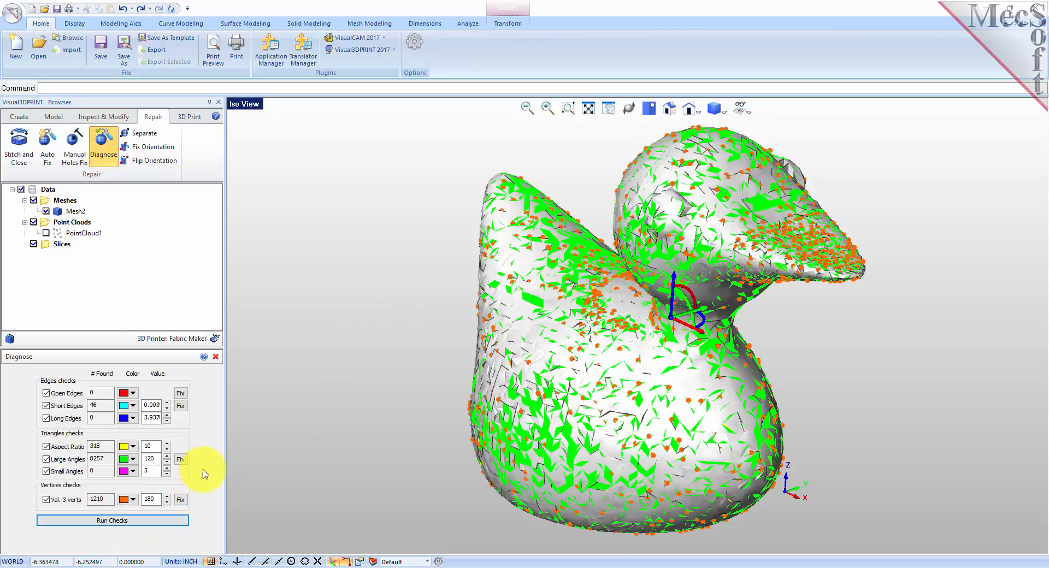
{"action": "double_click", "coordinate": [103, 393]}
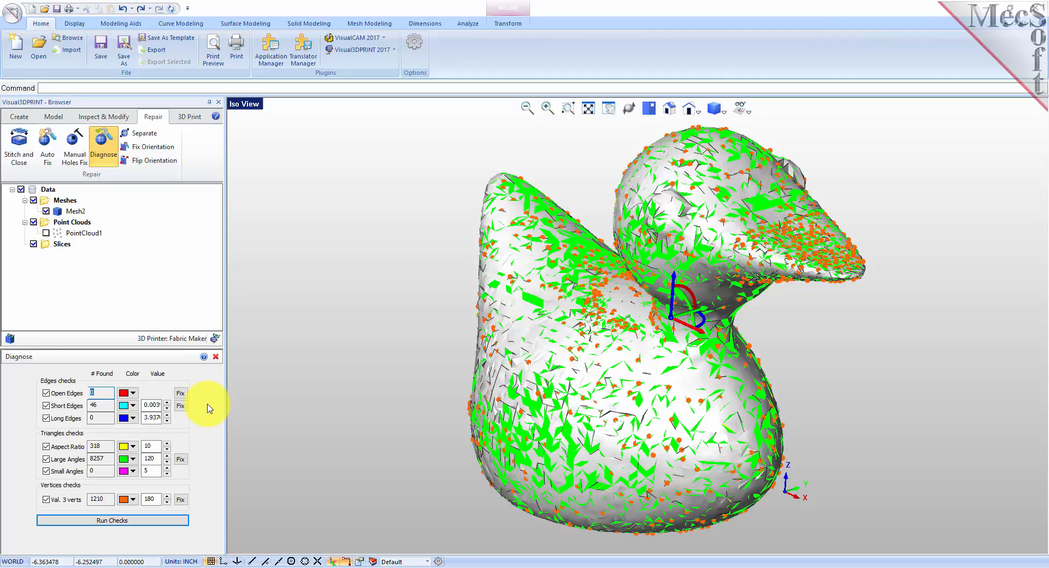
{"action": "left_click", "coordinate": [216, 356]}
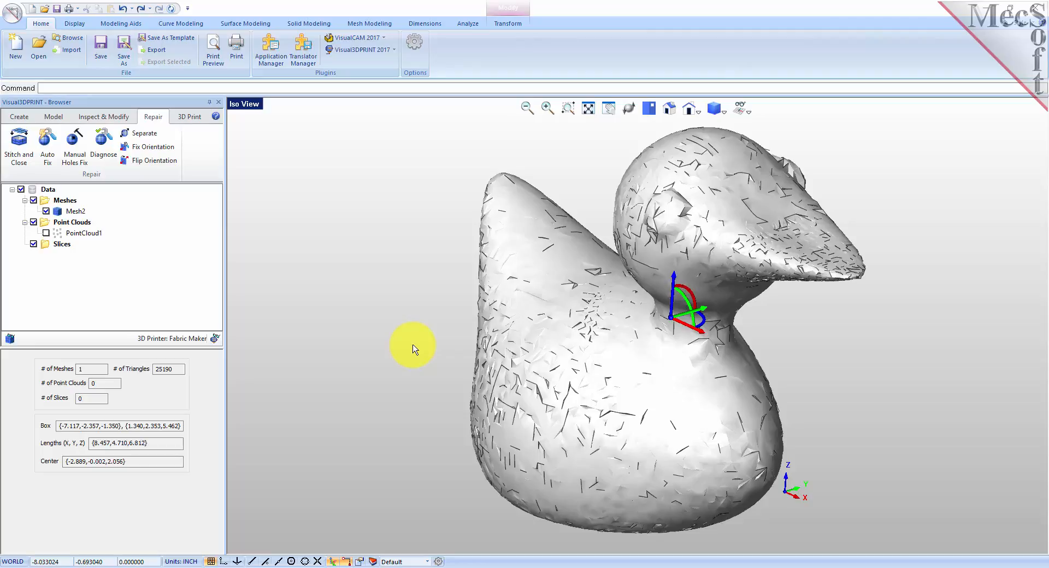
Step: Re-mesh the repaired duck mesh and inspect the resulting surface from several angles
{"action": "left_click", "coordinate": [130, 118]}
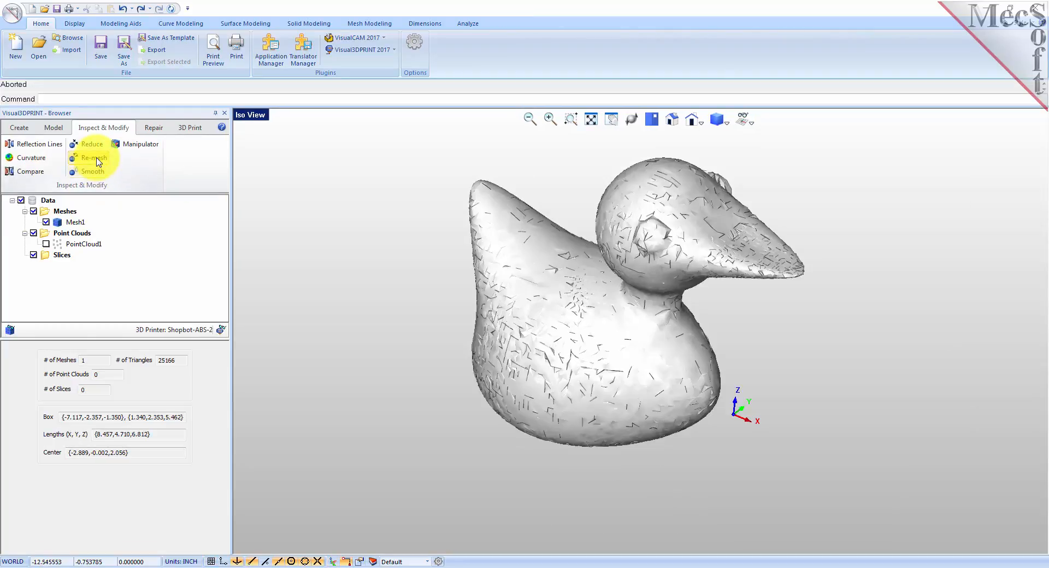
{"action": "left_click", "coordinate": [91, 147]}
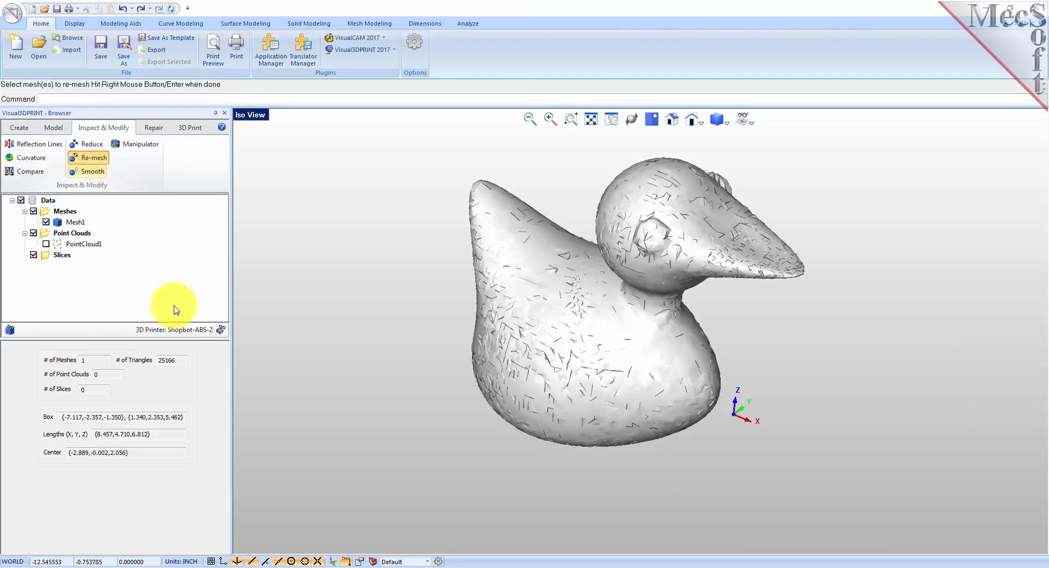
{"action": "left_click", "coordinate": [550, 387]}
{"action": "right_click", "coordinate": [403, 334]}
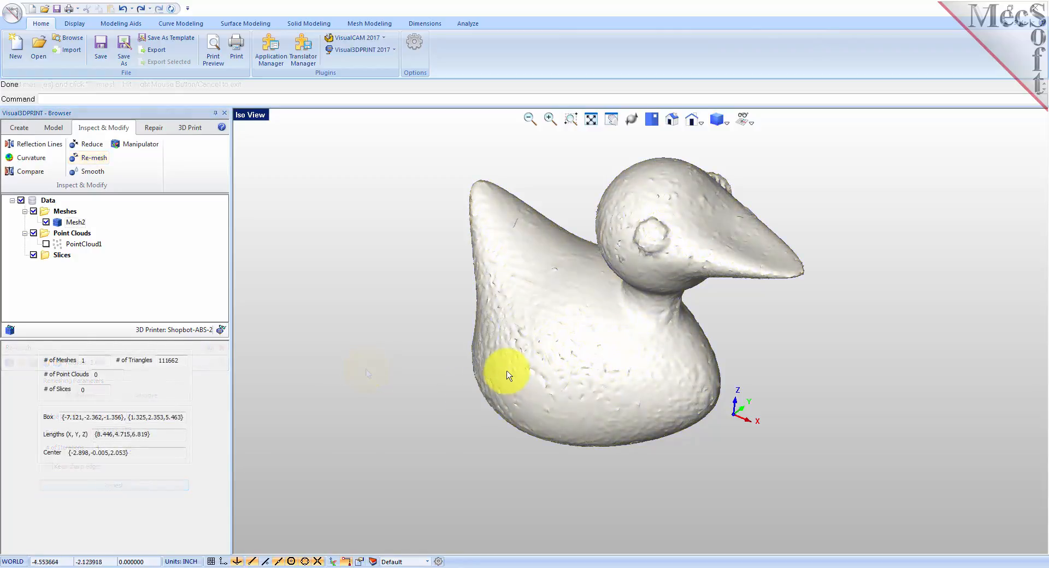
{"action": "mouse_move", "coordinate": [585, 381]}
{"action": "middle_mouse_down"}
{"action": "mouse_move", "coordinate": [587, 293]}
{"action": "mouse_move", "coordinate": [574, 370]}
{"action": "mouse_move", "coordinate": [583, 395]}
{"action": "mouse_move", "coordinate": [576, 361]}
{"action": "mouse_move", "coordinate": [580, 385]}
{"action": "middle_mouse_up"}
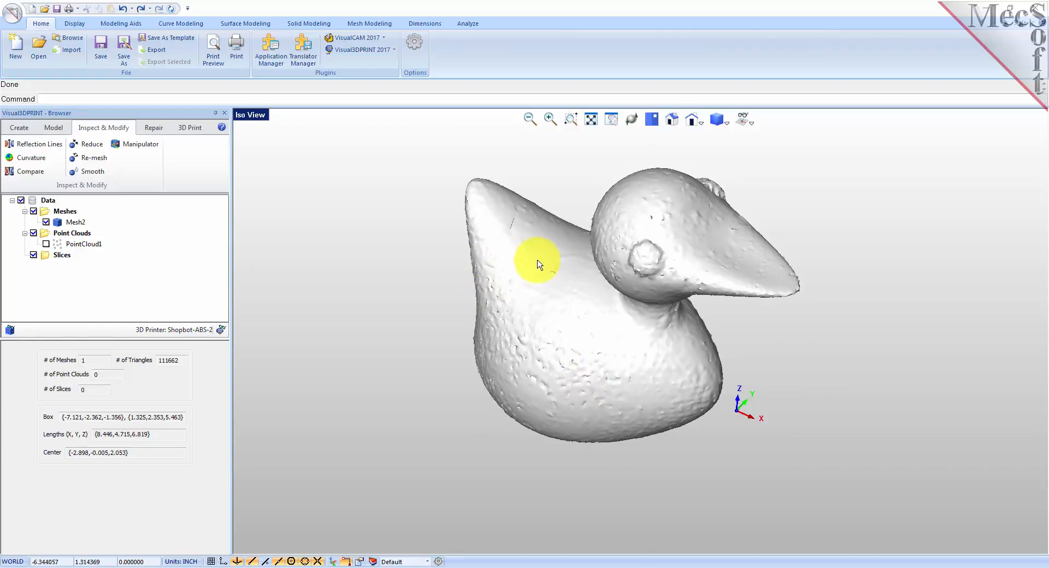
{"action": "mouse_move", "coordinate": [555, 262]}
{"action": "middle_mouse_down"}
{"action": "mouse_move", "coordinate": [561, 288]}
{"action": "mouse_move", "coordinate": [560, 248]}
{"action": "mouse_move", "coordinate": [562, 368]}
{"action": "mouse_move", "coordinate": [534, 227]}
{"action": "mouse_move", "coordinate": [538, 251]}
{"action": "middle_mouse_up"}
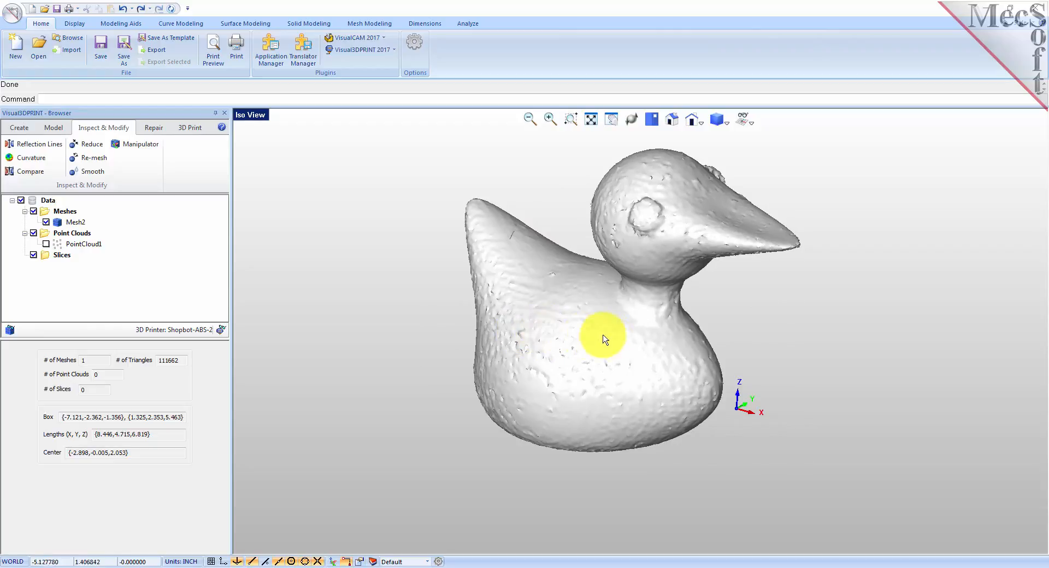
{"action": "middle_click_drag", "start_coordinate": [546, 253], "coordinate": [508, 310]}
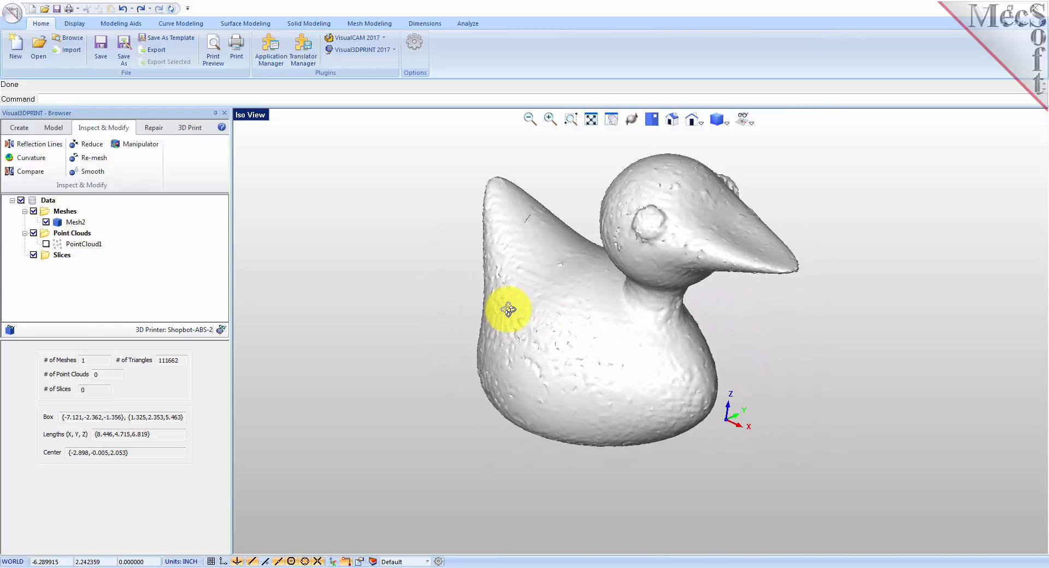
Step: Smooth the re-meshed duck and inspect its surface from several angles
{"action": "left_click", "coordinate": [93, 171]}
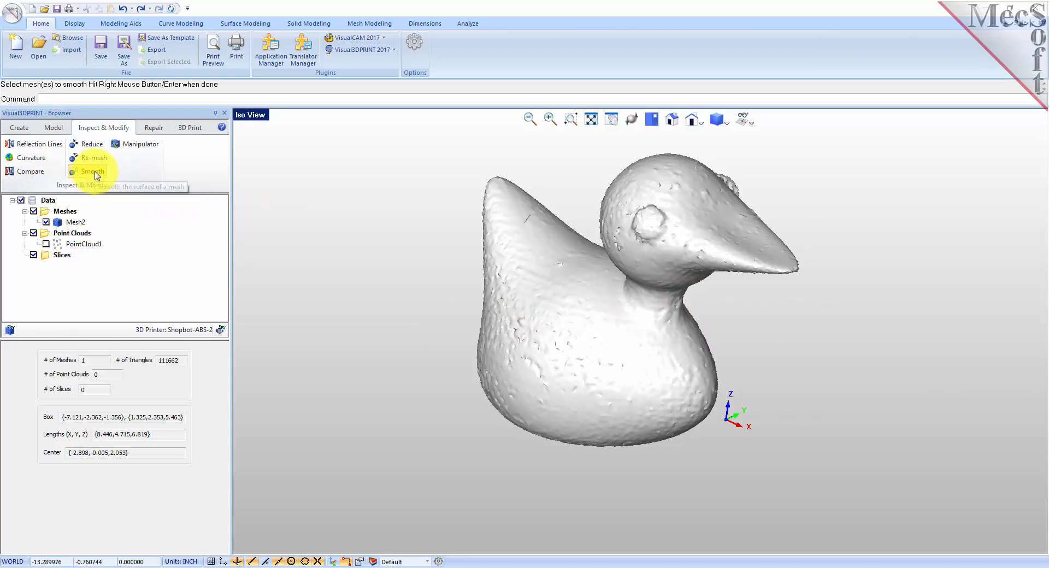
{"action": "left_click", "coordinate": [568, 300]}
{"action": "right_click", "coordinate": [382, 198]}
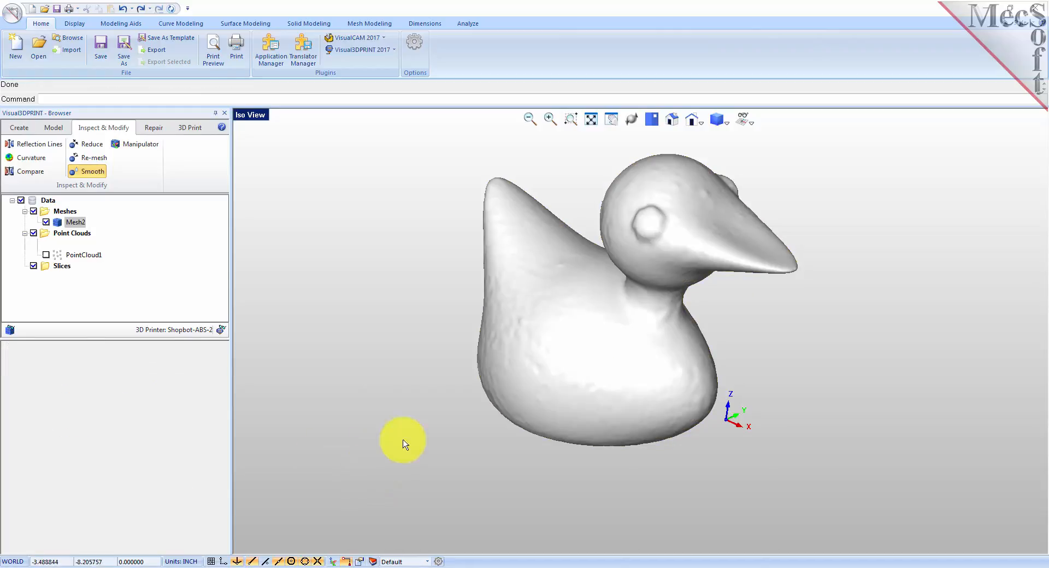
{"action": "middle_click_drag", "start_coordinate": [499, 423], "coordinate": [499, 452]}
{"action": "left_click_drag", "start_coordinate": [504, 472], "coordinate": [480, 409]}
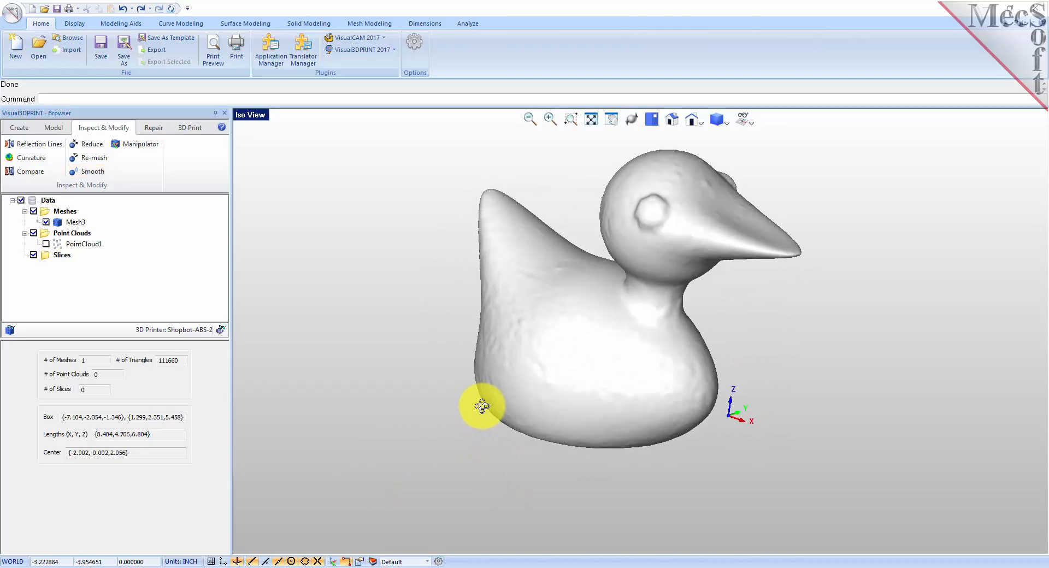
{"action": "left_click_drag", "start_coordinate": [656, 462], "coordinate": [660, 408]}
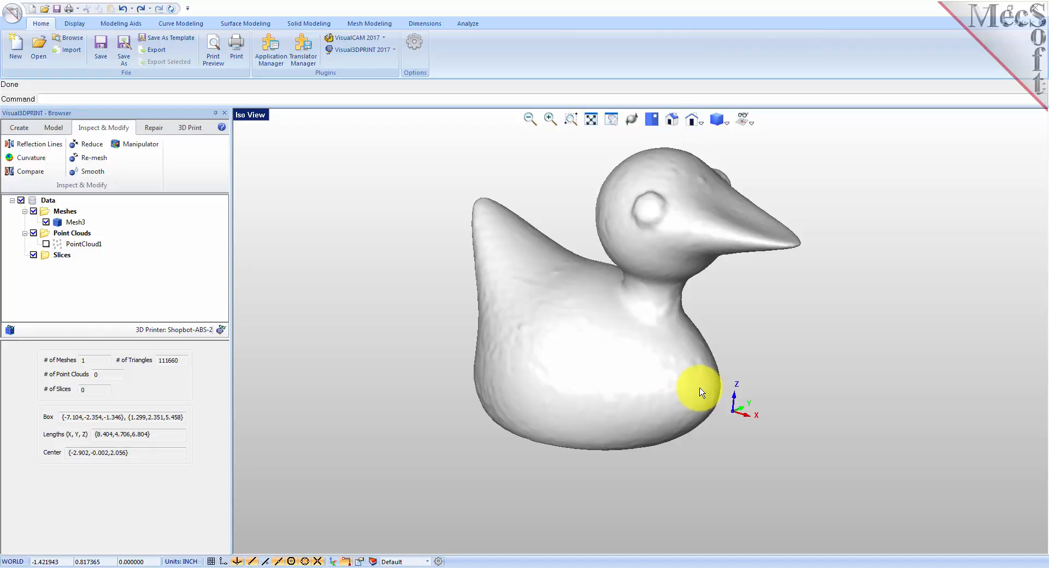
Step: Smooth the duck mesh once more with vertex shift in both directions and inspect the smoothed surface
{"action": "left_click", "coordinate": [94, 173]}
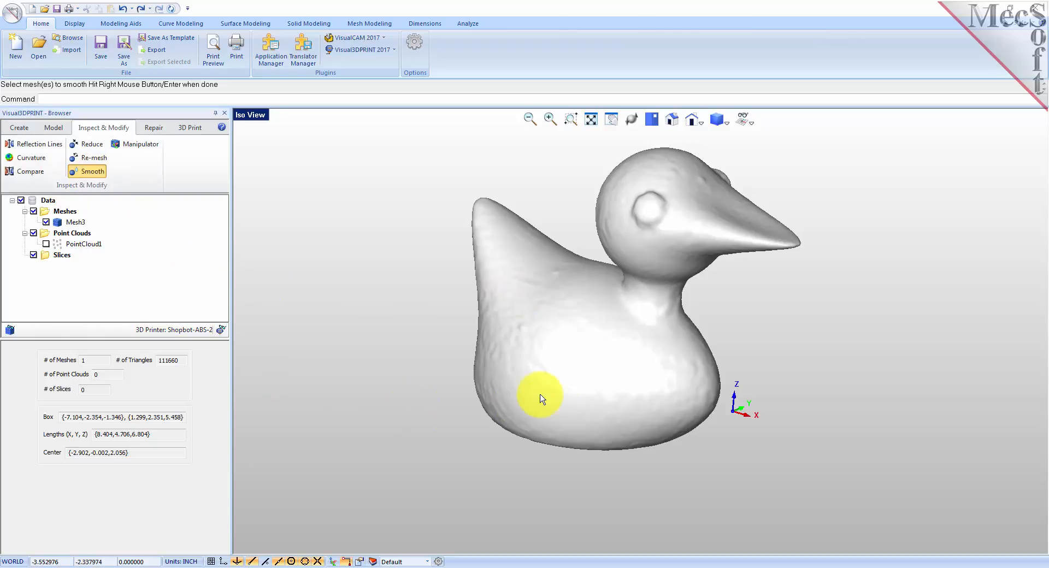
{"action": "left_click", "coordinate": [571, 349]}
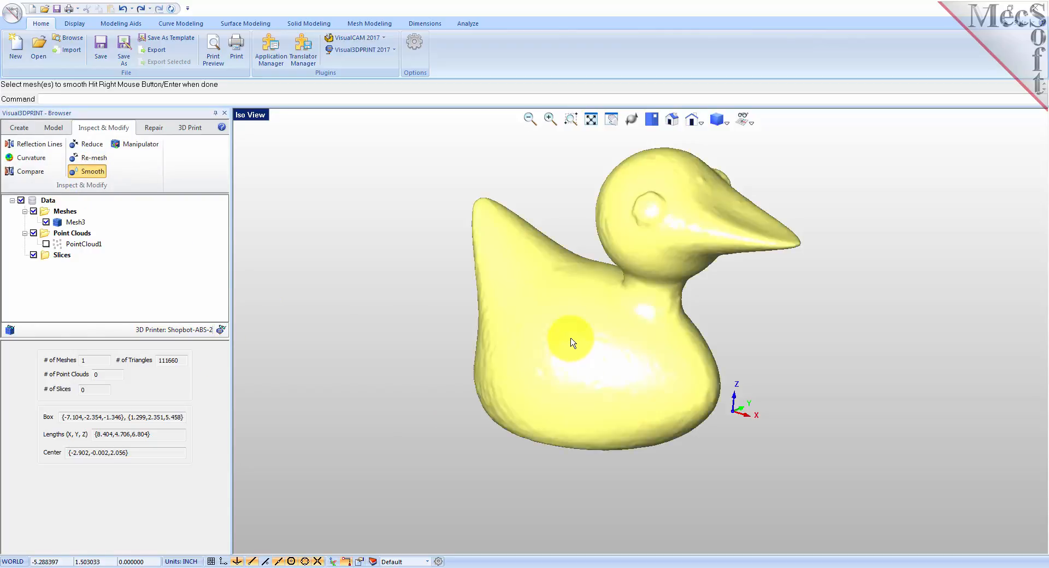
{"action": "right_click", "coordinate": [415, 365]}
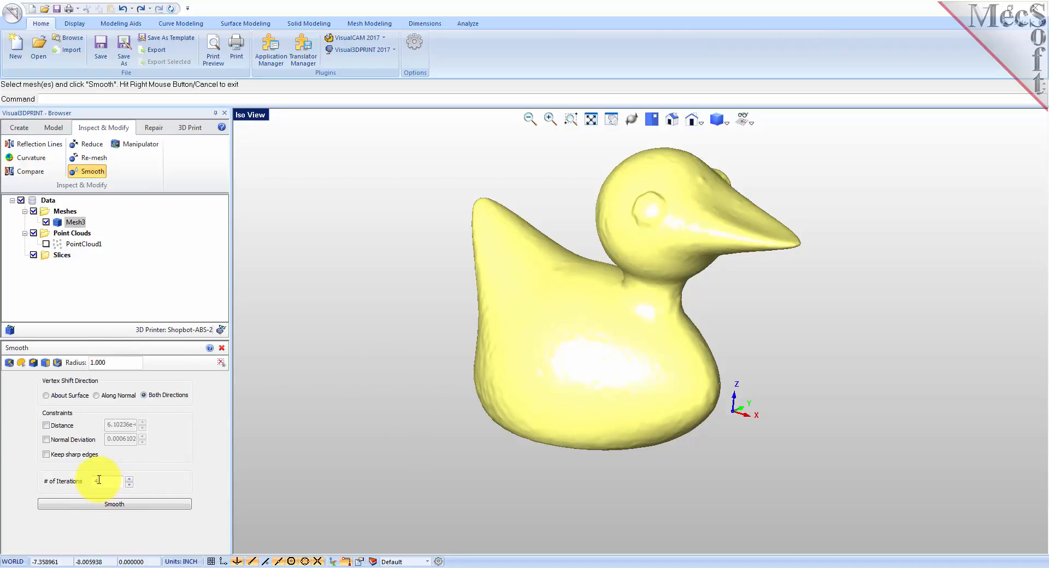
{"action": "left_click", "coordinate": [141, 508]}
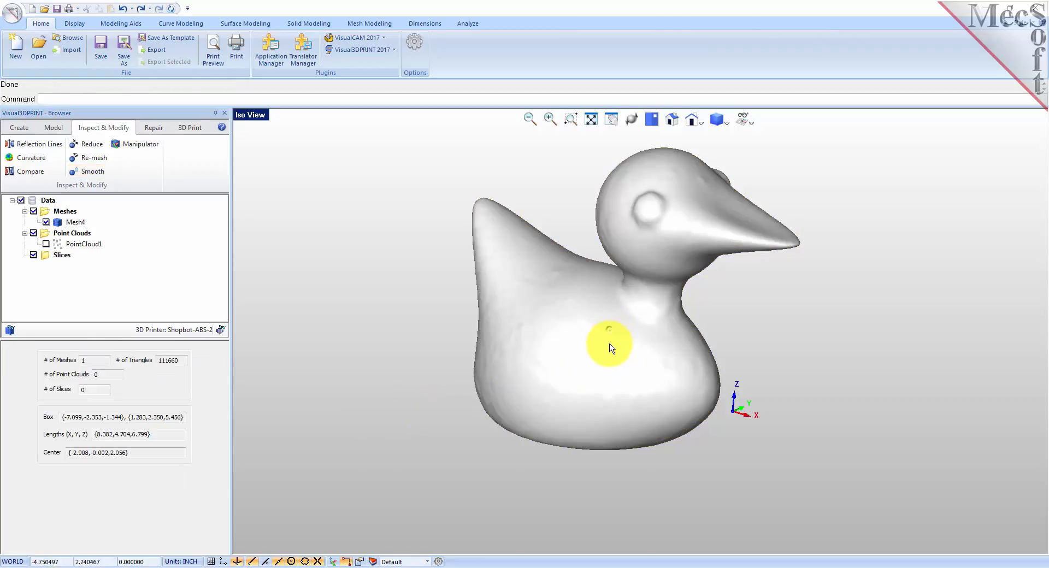
{"action": "right_click_drag", "start_coordinate": [538, 350], "coordinate": [554, 335]}
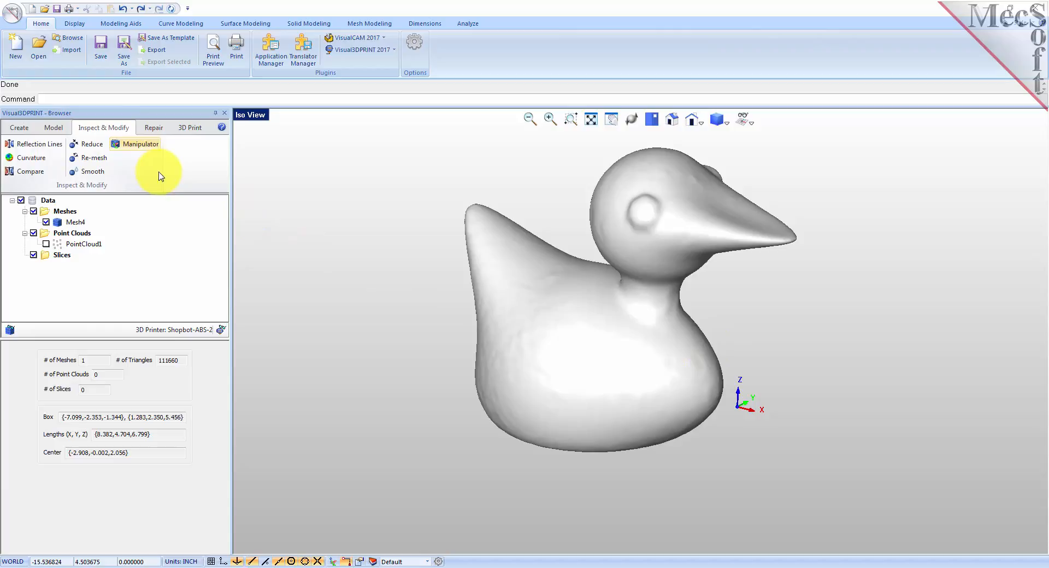
Step: Render reflection lines on the duck mesh with 10 vertical lines of thickness 10 and examine how evenly they flow
{"action": "left_click", "coordinate": [48, 148]}
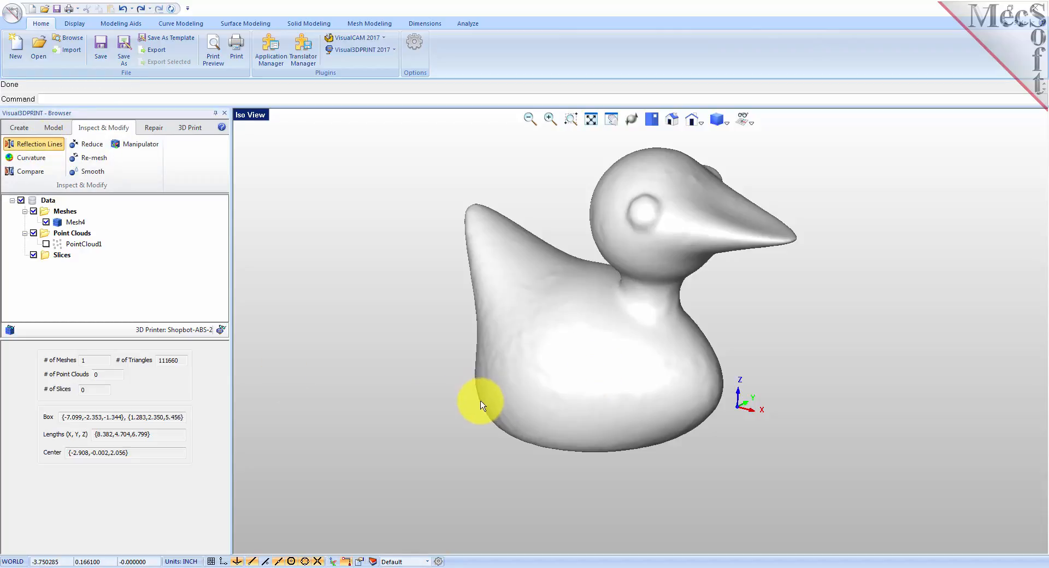
{"action": "left_click", "coordinate": [516, 415]}
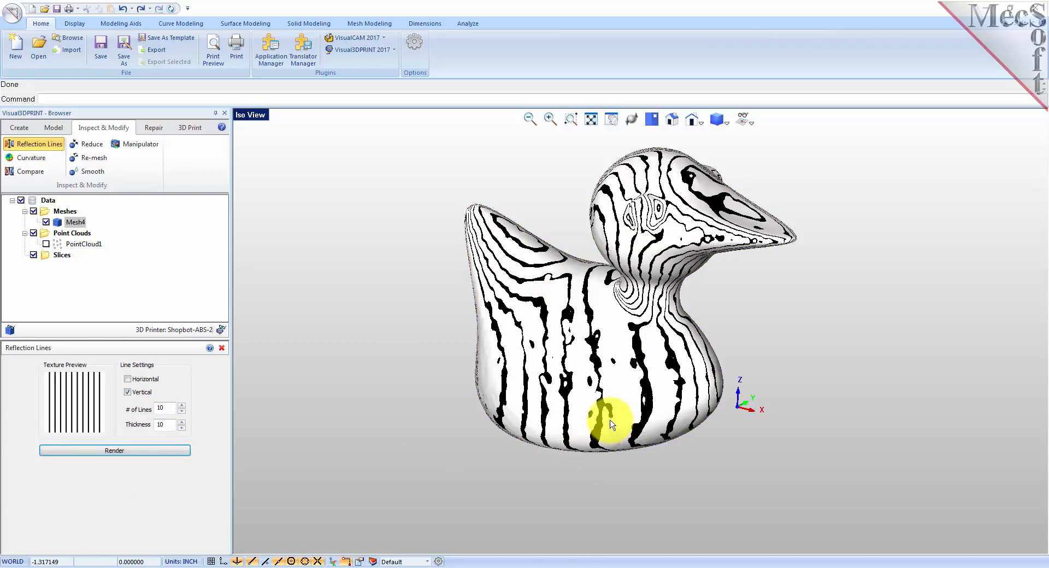
{"action": "middle_click_drag", "start_coordinate": [633, 430], "coordinate": [628, 386]}
{"action": "middle_click_drag", "start_coordinate": [675, 409], "coordinate": [651, 422]}
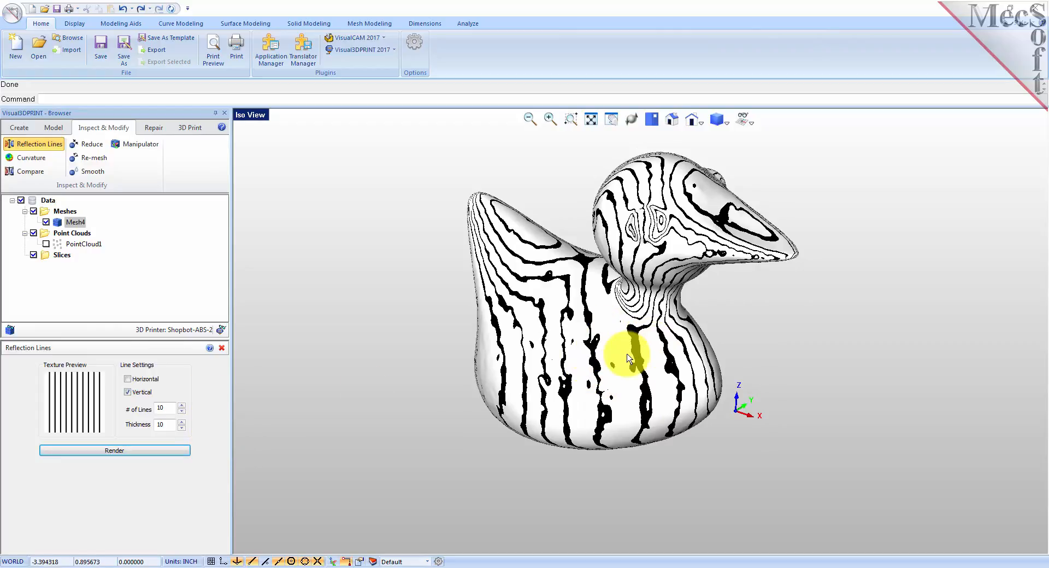
Step: Run a Mean curvature analysis on the duck mesh, examine the color map from several angles, and close the analysis
{"action": "left_click", "coordinate": [33, 158]}
{"action": "left_click", "coordinate": [50, 380]}
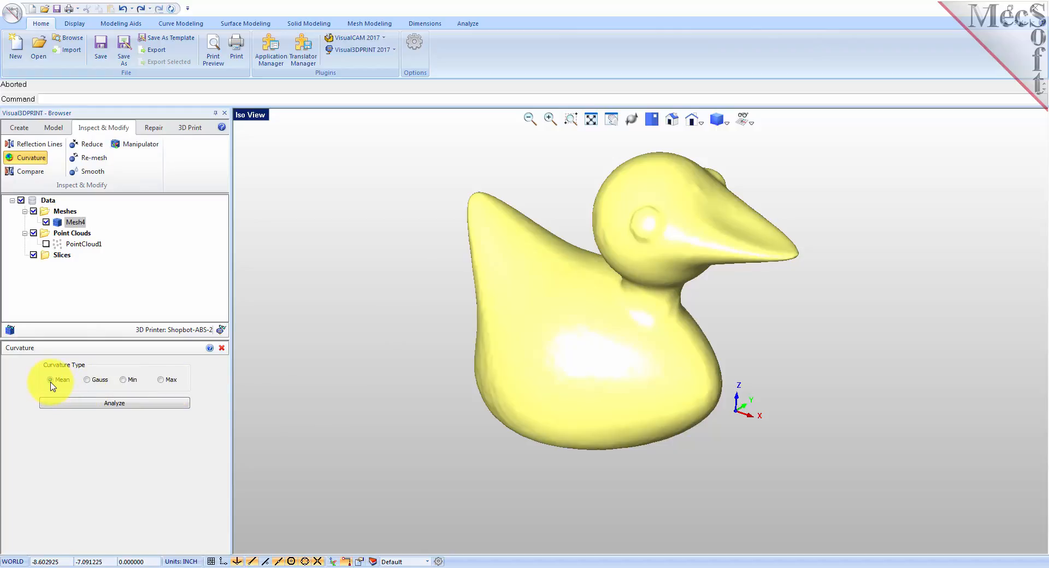
{"action": "left_click", "coordinate": [119, 406]}
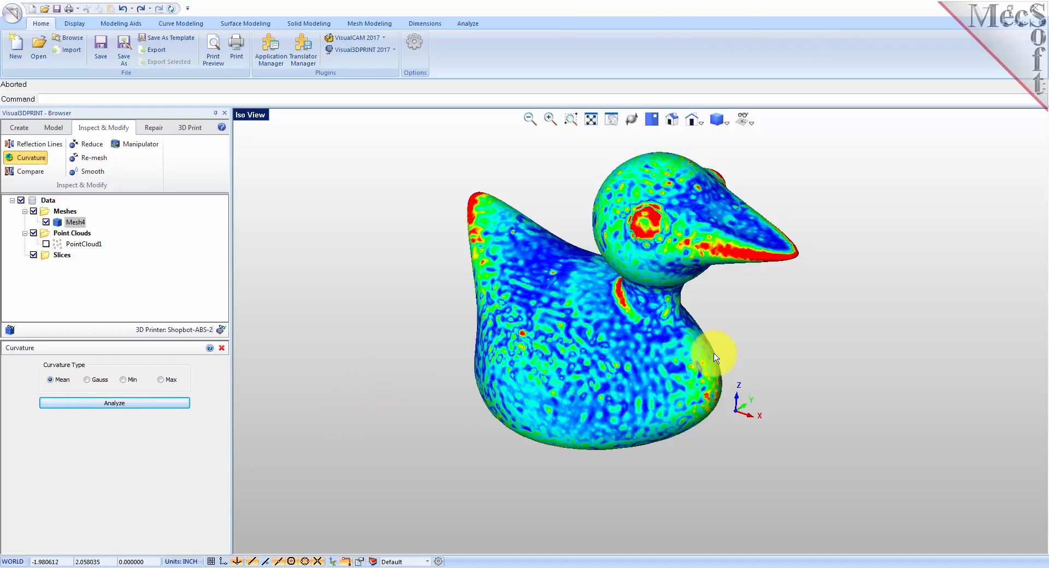
{"action": "mouse_move", "coordinate": [719, 374]}
{"action": "middle_mouse_down"}
{"action": "mouse_move", "coordinate": [724, 339]}
{"action": "mouse_move", "coordinate": [715, 394]}
{"action": "mouse_move", "coordinate": [714, 362]}
{"action": "middle_mouse_up"}
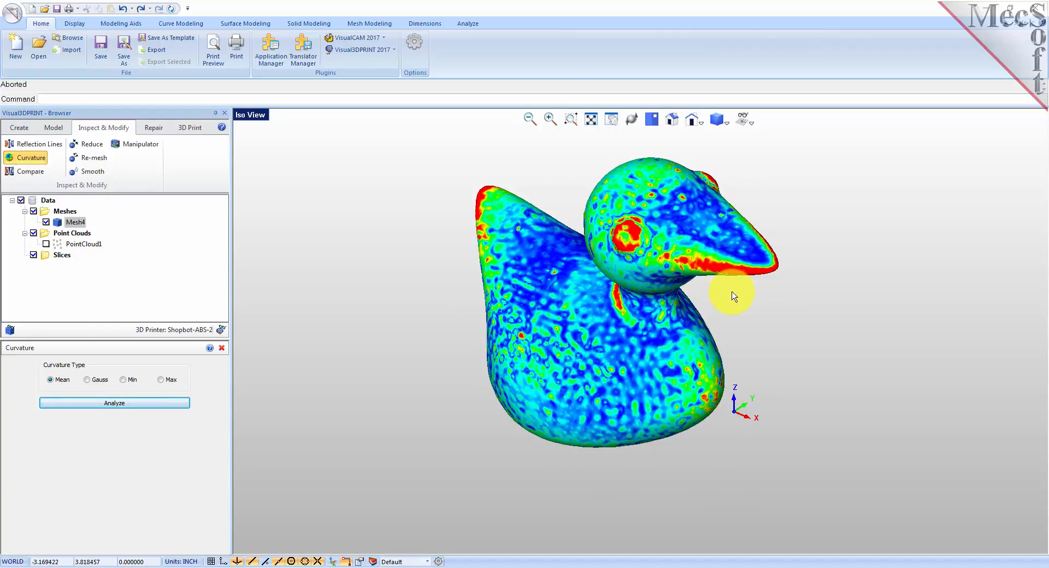
{"action": "middle_click_drag", "start_coordinate": [717, 312], "coordinate": [705, 224]}
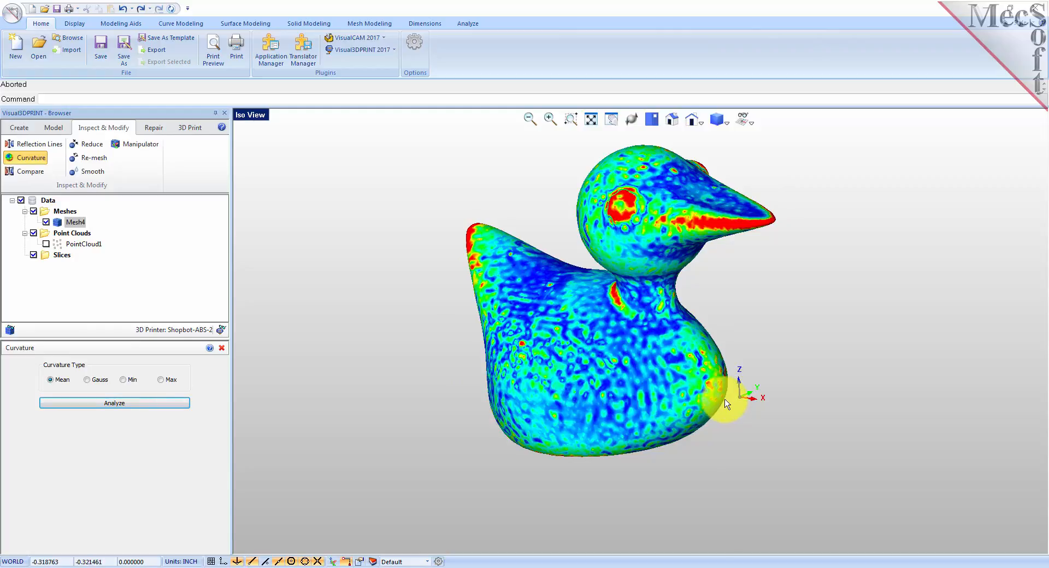
{"action": "middle_click_drag", "start_coordinate": [698, 410], "coordinate": [733, 249]}
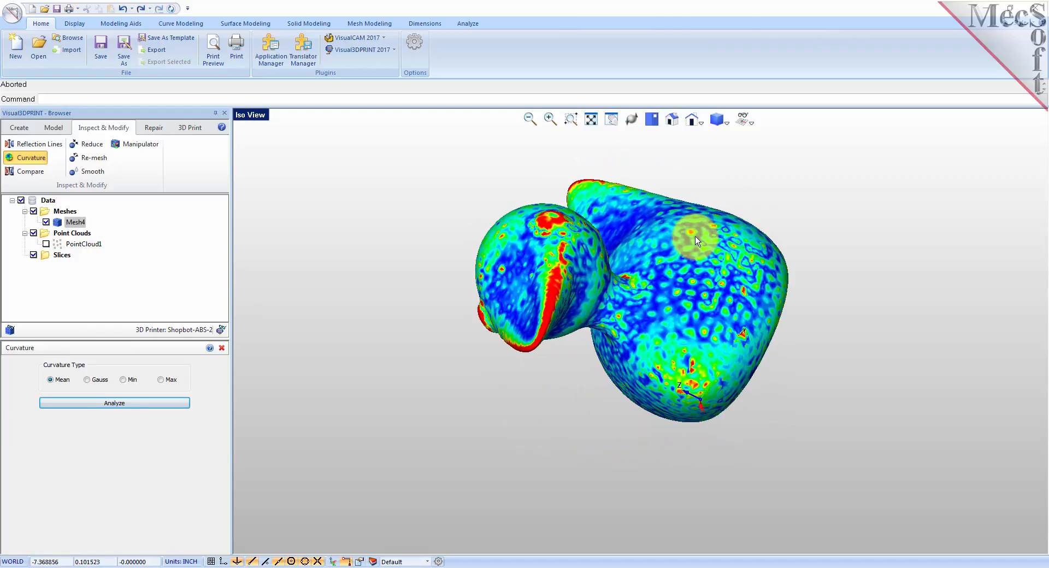
{"action": "middle_click_drag", "start_coordinate": [585, 398], "coordinate": [684, 386]}
{"action": "mouse_move", "coordinate": [541, 394]}
{"action": "middle_mouse_down"}
{"action": "mouse_move", "coordinate": [555, 375]}
{"action": "mouse_move", "coordinate": [534, 375]}
{"action": "middle_mouse_up"}
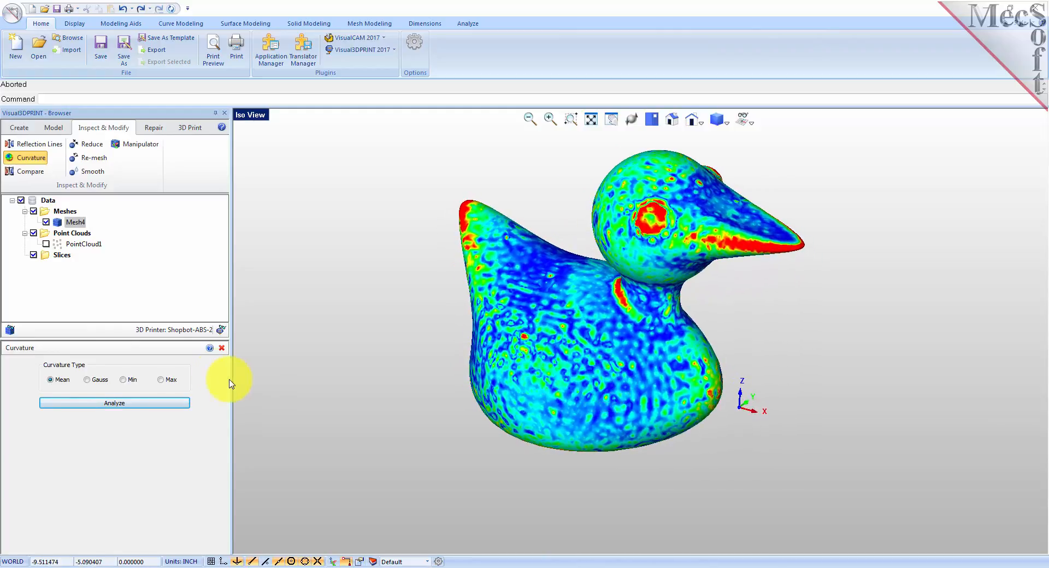
{"action": "left_click", "coordinate": [222, 348]}
{"action": "left_click", "coordinate": [352, 347]}
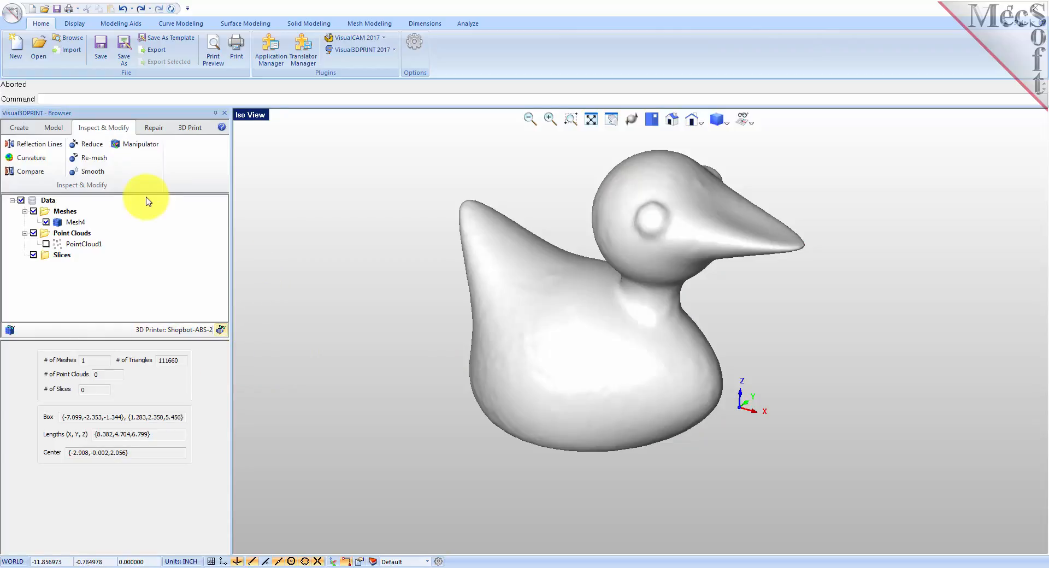
Step: Set up a local Re-mesh of the duck by brush-selecting a small round patch on the body's side with radius 0.25
{"action": "left_click", "coordinate": [94, 158]}
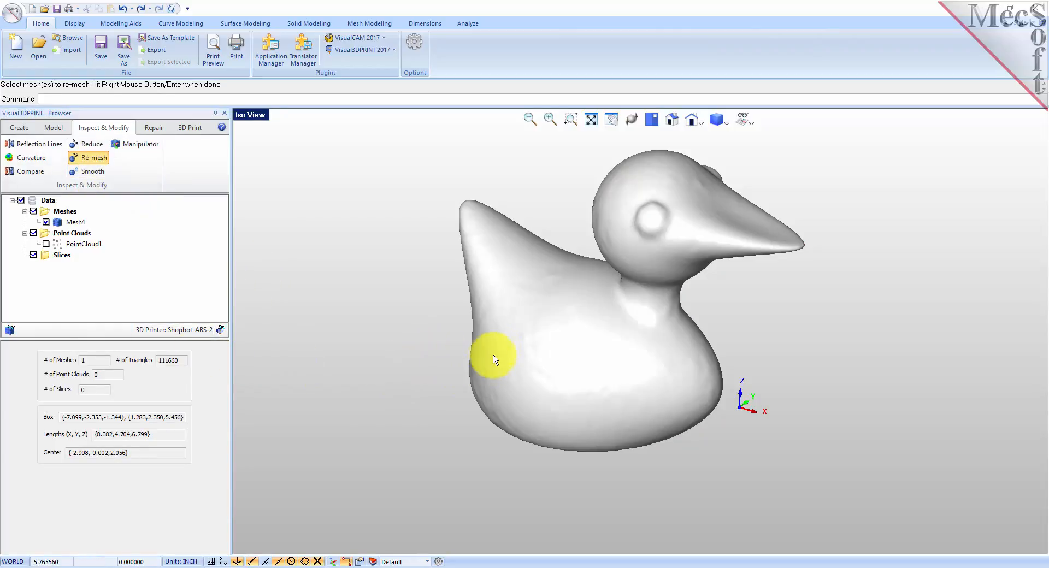
{"action": "left_click", "coordinate": [579, 348]}
{"action": "right_click", "coordinate": [354, 313]}
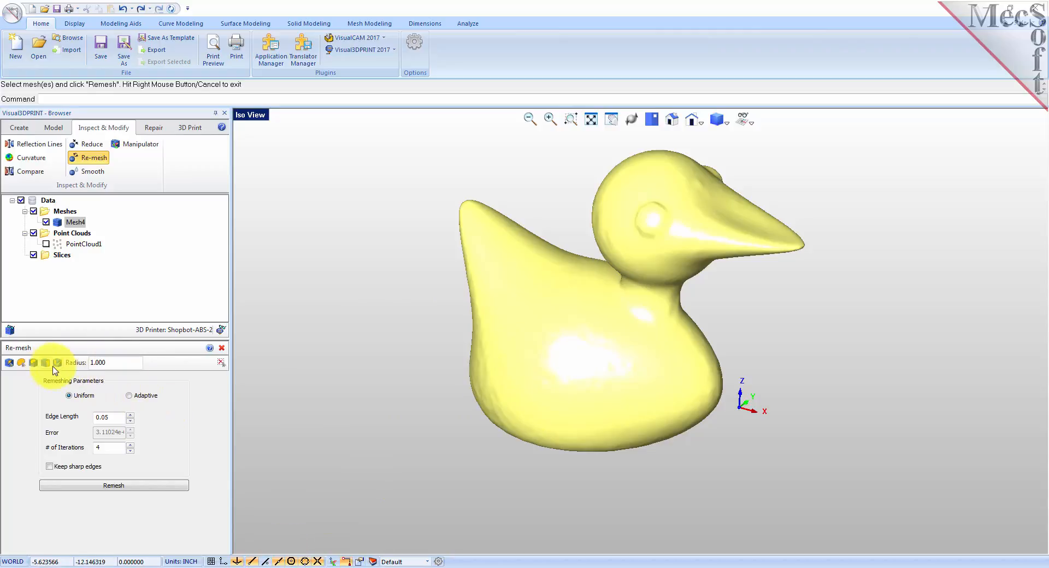
{"action": "left_click_drag", "start_coordinate": [137, 362], "coordinate": [81, 363]}
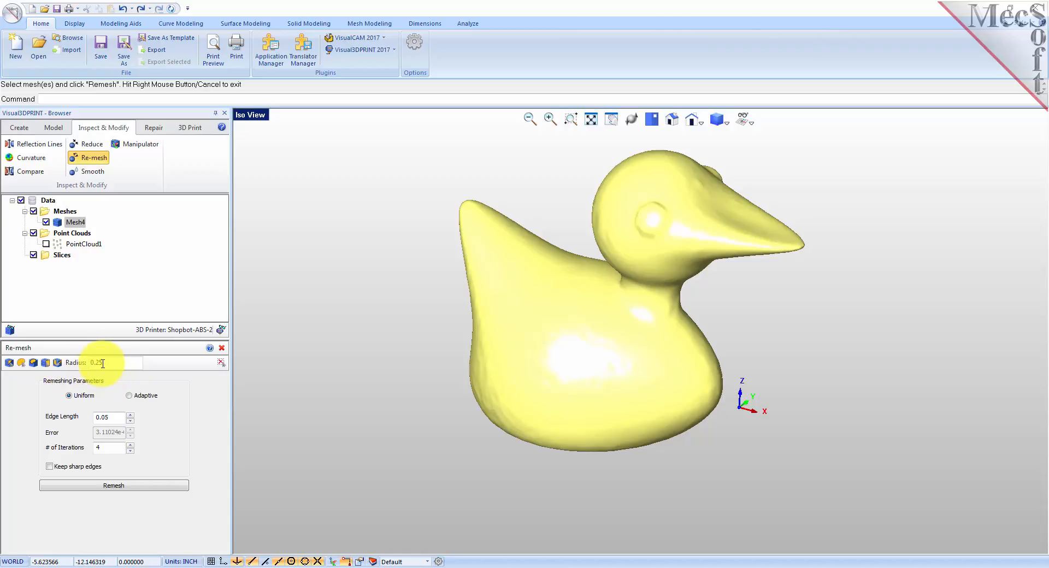
{"action": "left_click", "coordinate": [57, 363]}
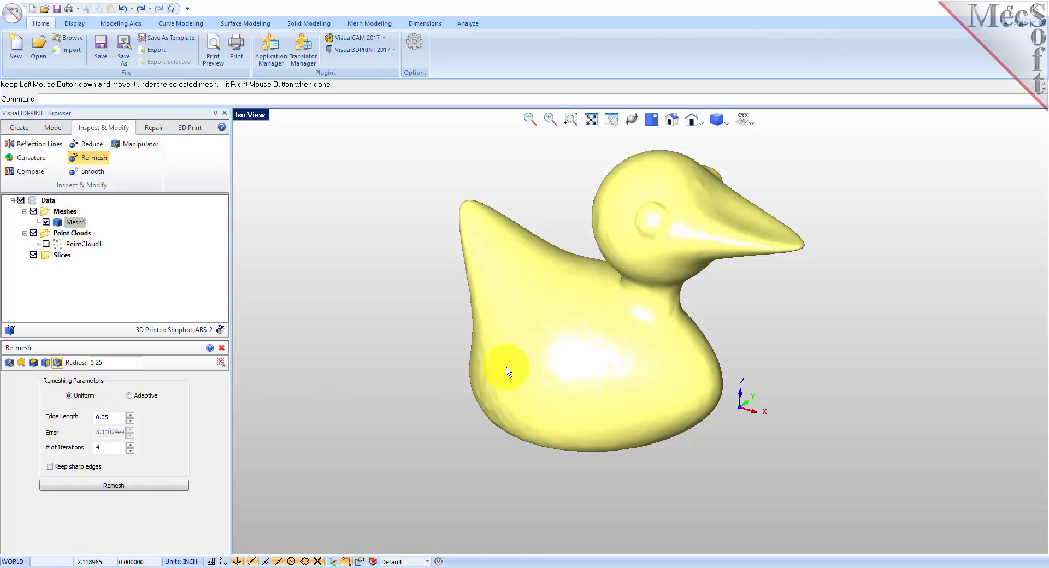
{"action": "mouse_move", "coordinate": [534, 343]}
{"action": "left_mouse_down"}
{"action": "mouse_move", "coordinate": [543, 358]}
{"action": "mouse_move", "coordinate": [523, 343]}
{"action": "left_mouse_up"}
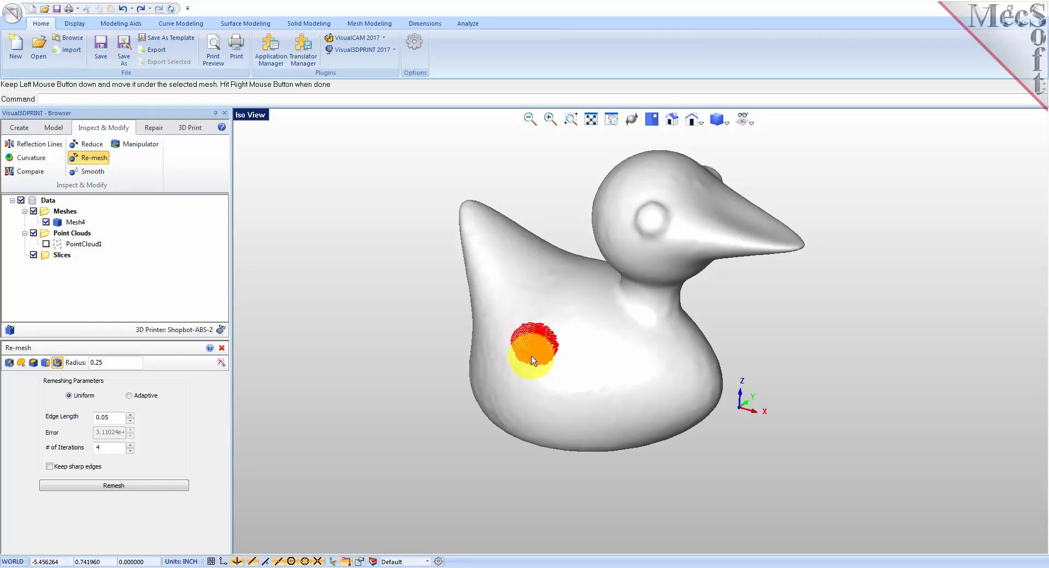
{"action": "left_click_drag", "start_coordinate": [534, 339], "coordinate": [533, 341]}
{"action": "scroll", "coordinate": [470, 344], "scroll_direction": "up", "scroll_amount": 4}
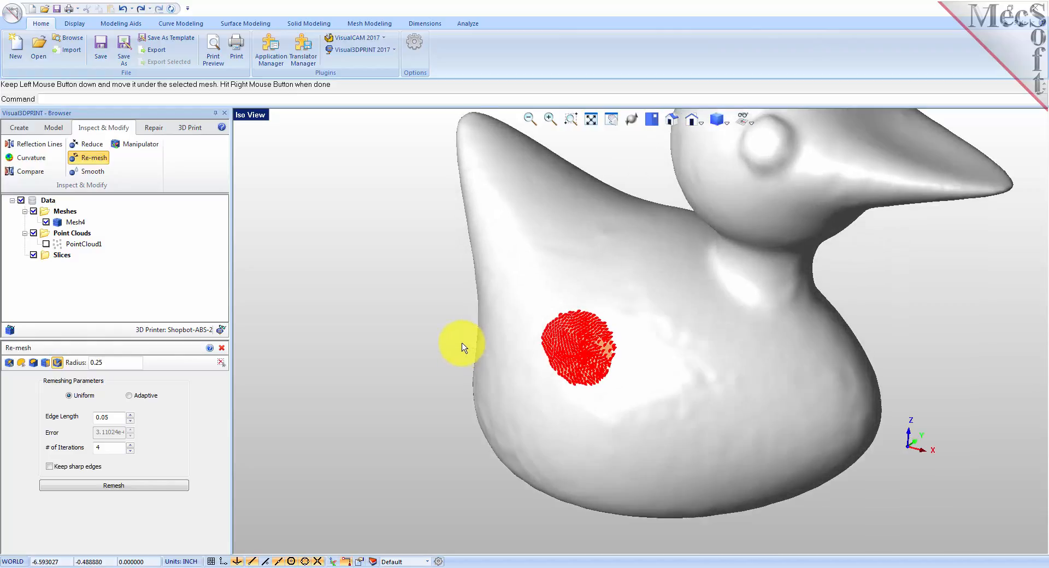
{"action": "scroll", "coordinate": [429, 342], "scroll_direction": "up", "scroll_amount": 2}
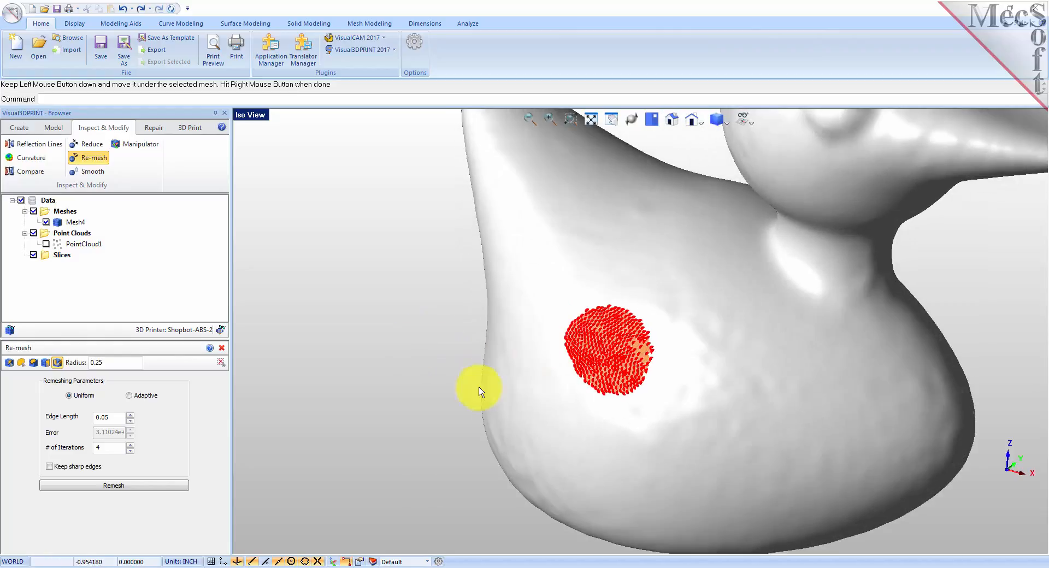
Step: Re-mesh the selected patch uniformly with edge length 0.05 and 4 iterations, and inspect the result
{"action": "left_click", "coordinate": [136, 486]}
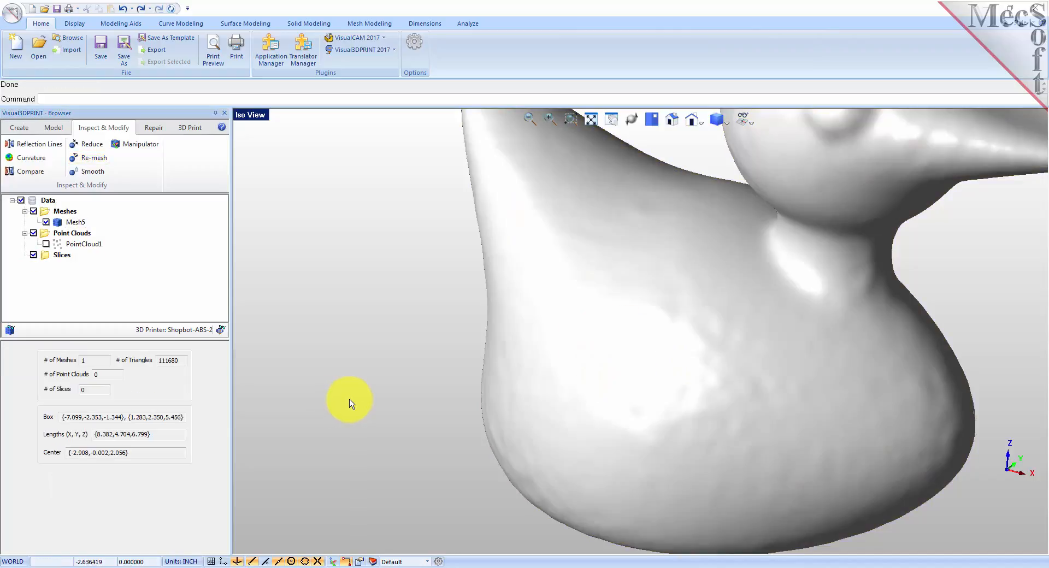
{"action": "mouse_move", "coordinate": [459, 420]}
{"action": "middle_mouse_down"}
{"action": "mouse_move", "coordinate": [392, 426]}
{"action": "mouse_move", "coordinate": [461, 428]}
{"action": "middle_mouse_up"}
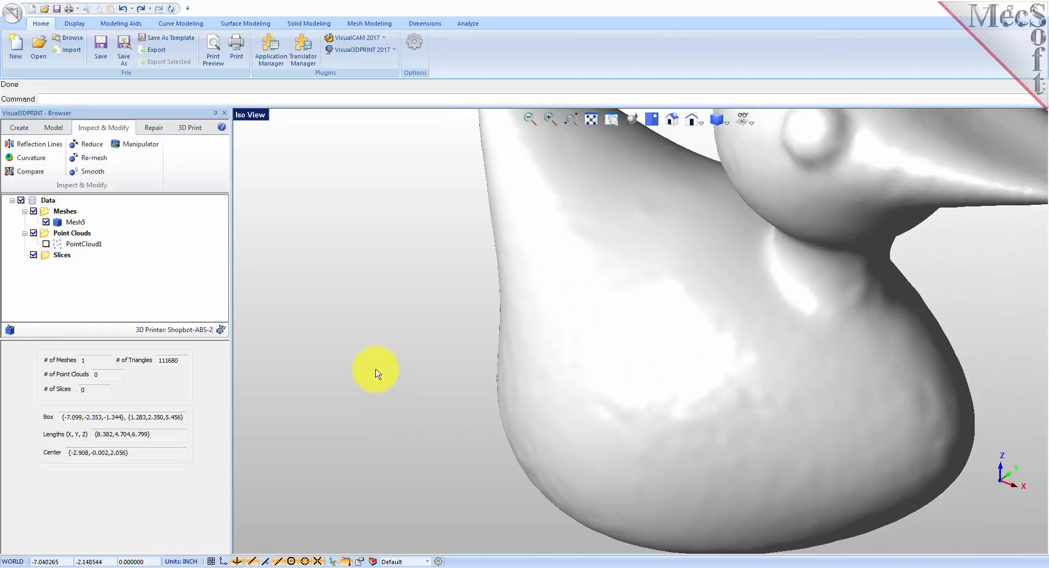
{"action": "scroll", "coordinate": [376, 374], "scroll_direction": "down", "scroll_amount": 3}
{"action": "scroll", "coordinate": [662, 391], "scroll_direction": "down", "scroll_amount": 1}
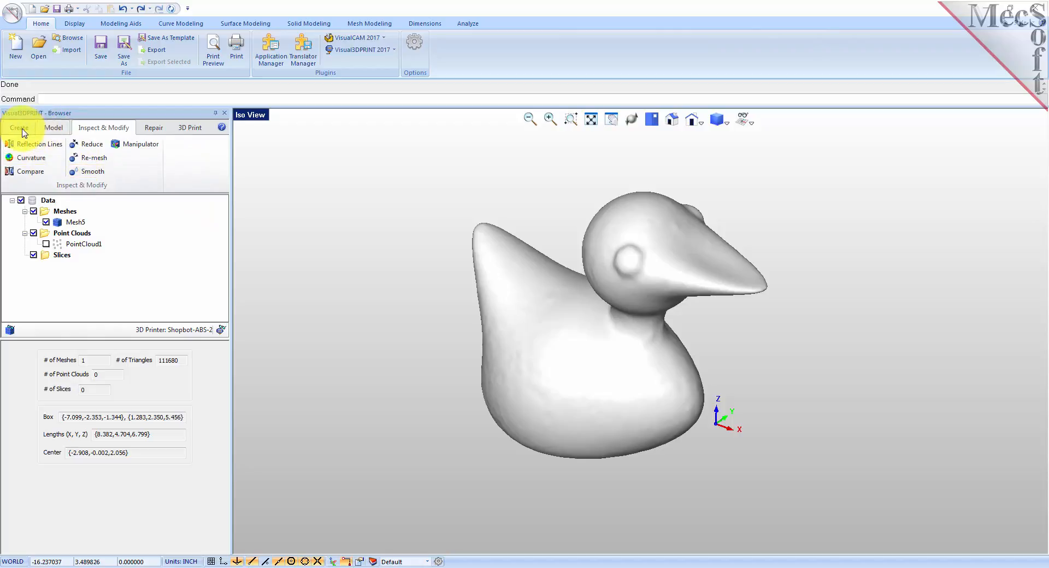
Step: Slice the re-meshed duck into horizontal contour levels
{"action": "left_click", "coordinate": [59, 129]}
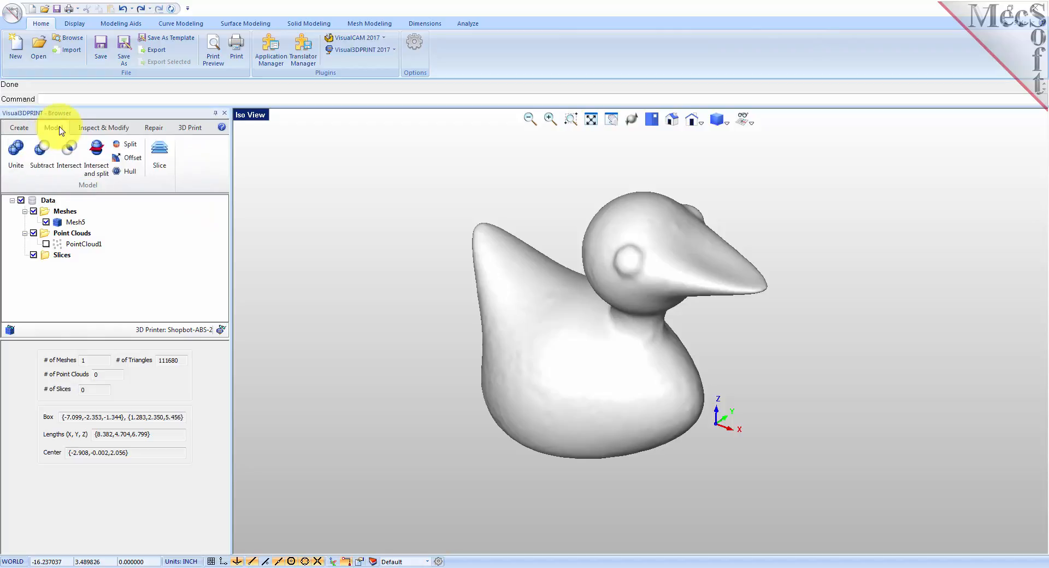
{"action": "left_click", "coordinate": [159, 173]}
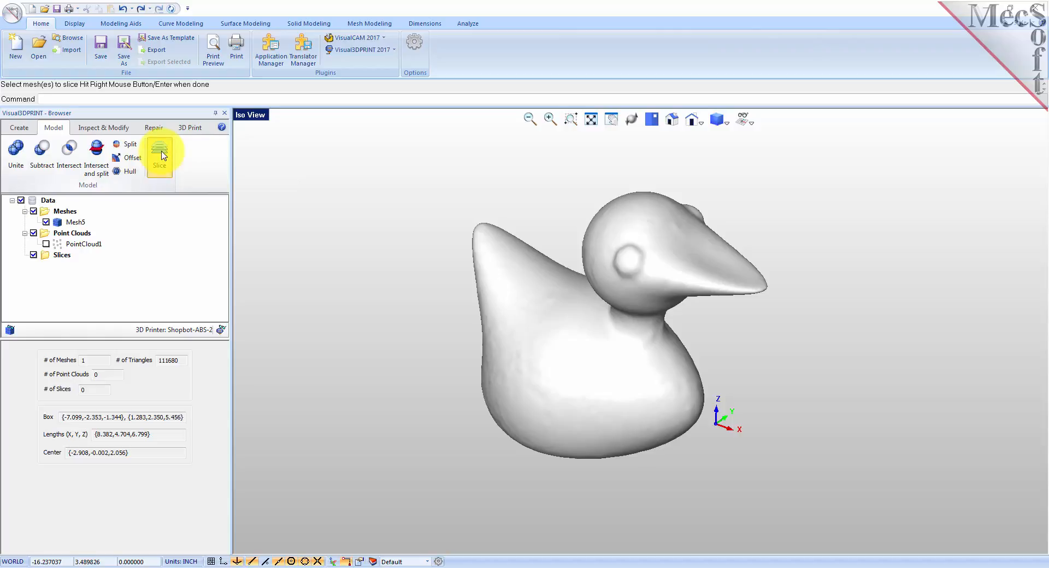
{"action": "left_click", "coordinate": [576, 349]}
{"action": "right_click", "coordinate": [382, 349]}
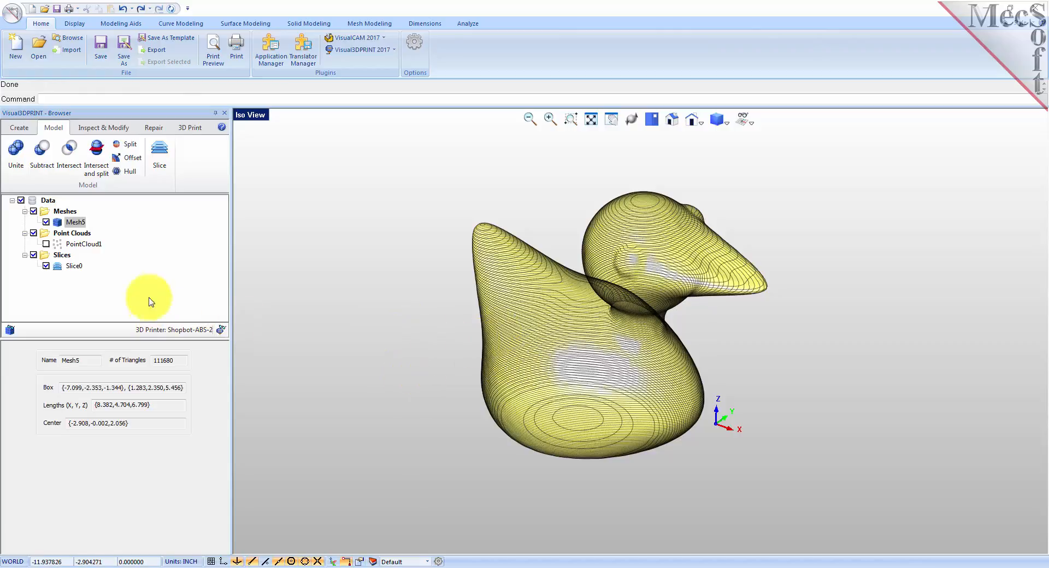
Step: Hide the duck mesh so only the slices show, and check the slice set's number of open curves
{"action": "left_click", "coordinate": [60, 267]}
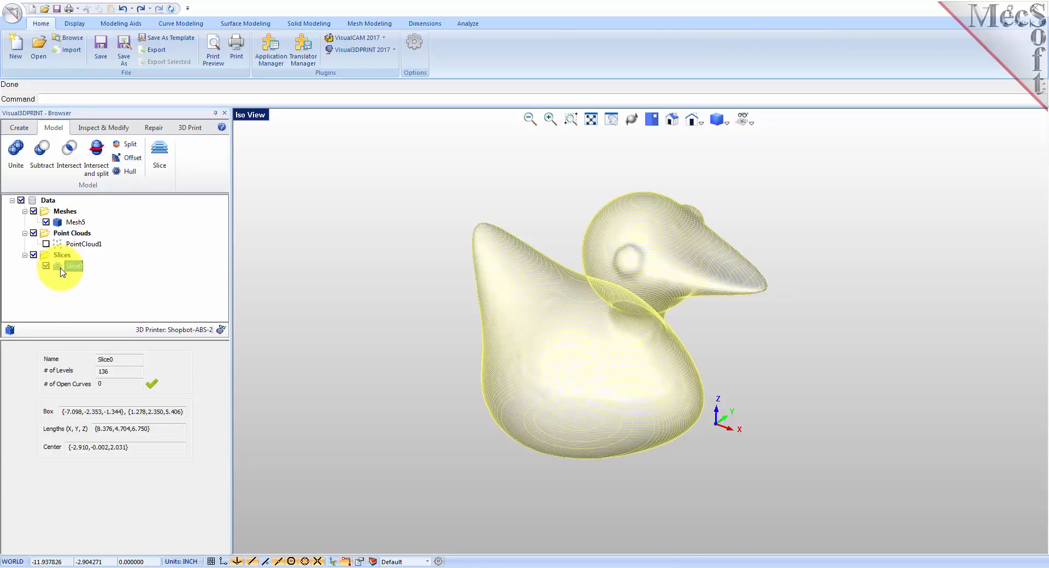
{"action": "left_click", "coordinate": [46, 223]}
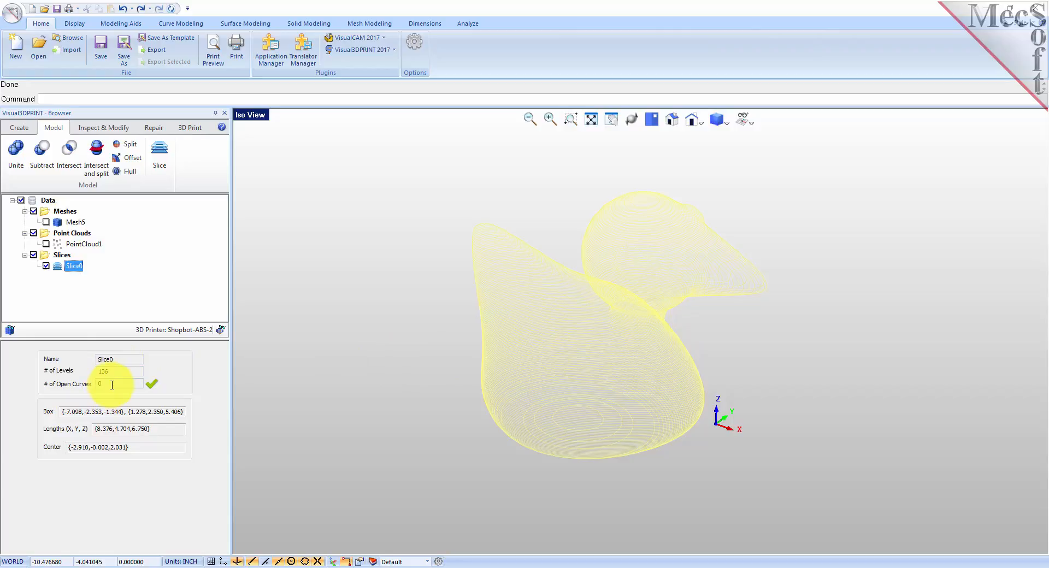
{"action": "left_click_drag", "start_coordinate": [119, 384], "coordinate": [96, 385]}
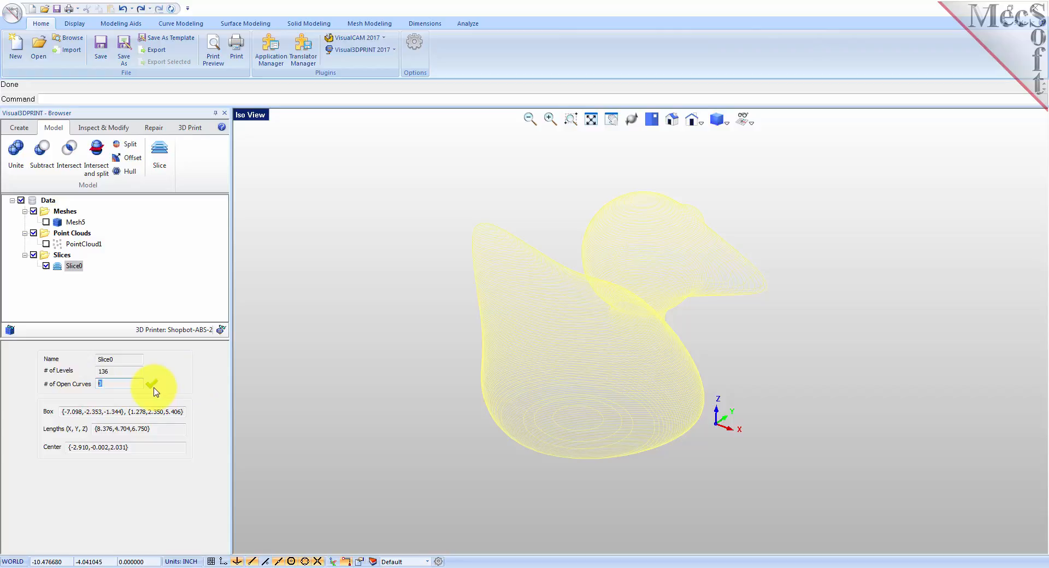
{"action": "left_click", "coordinate": [752, 356]}
Step: Examine the slice contours up close and from several angles, and return to the isometric view
{"action": "scroll", "coordinate": [714, 324], "scroll_direction": "up", "scroll_amount": 6}
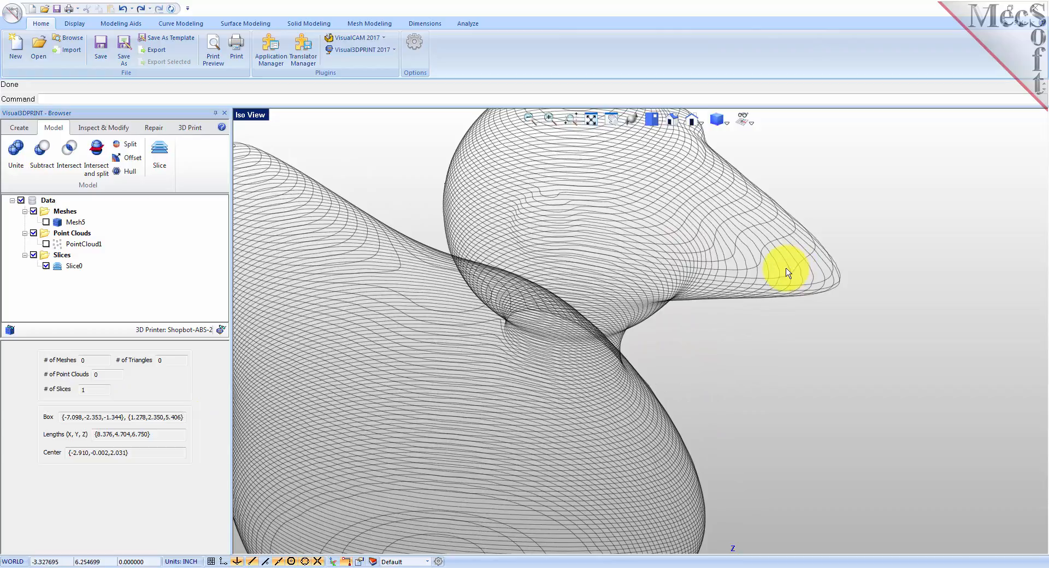
{"action": "mouse_move", "coordinate": [782, 289]}
{"action": "middle_mouse_down"}
{"action": "mouse_move", "coordinate": [744, 298]}
{"action": "mouse_move", "coordinate": [736, 282]}
{"action": "mouse_move", "coordinate": [820, 277]}
{"action": "mouse_move", "coordinate": [771, 272]}
{"action": "mouse_move", "coordinate": [809, 265]}
{"action": "mouse_move", "coordinate": [766, 265]}
{"action": "mouse_move", "coordinate": [779, 271]}
{"action": "middle_mouse_up"}
{"action": "scroll", "coordinate": [779, 270], "scroll_direction": "down", "scroll_amount": 3}
{"action": "middle_click_drag", "start_coordinate": [599, 355], "coordinate": [662, 322]}
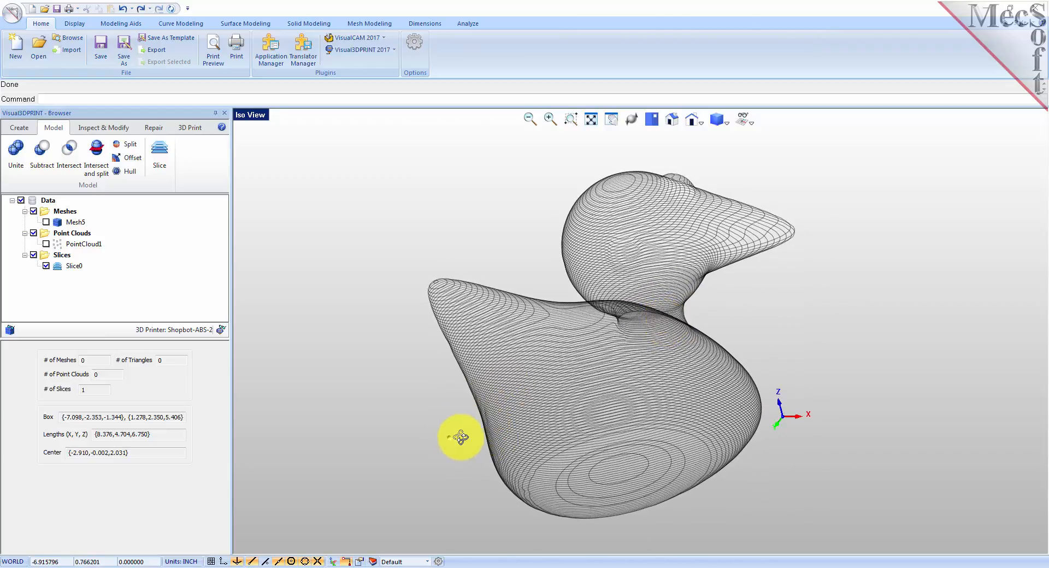
{"action": "middle_click_drag", "start_coordinate": [479, 437], "coordinate": [724, 448]}
{"action": "middle_click_drag", "start_coordinate": [780, 243], "coordinate": [728, 117]}
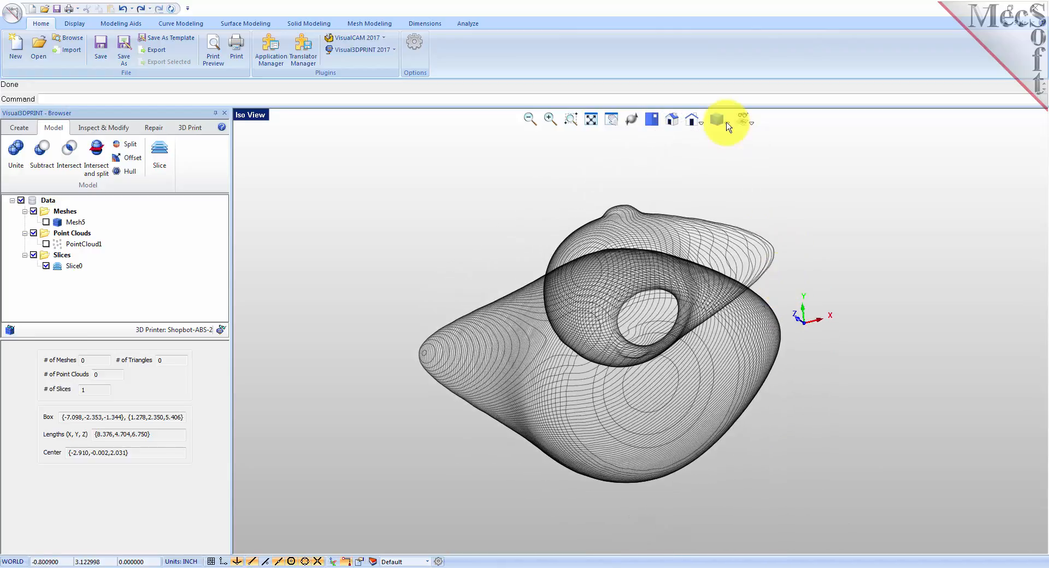
{"action": "left_click", "coordinate": [672, 119]}
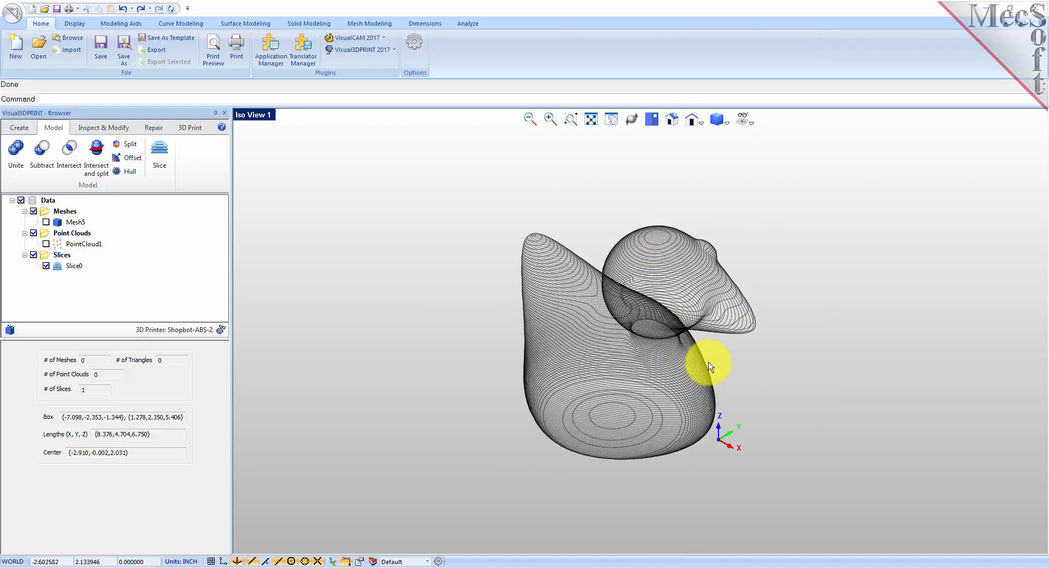
Step: Delete the slice set from the data tree and make the duck mesh visible again
{"action": "scroll", "coordinate": [709, 366], "scroll_direction": "up", "scroll_amount": 3}
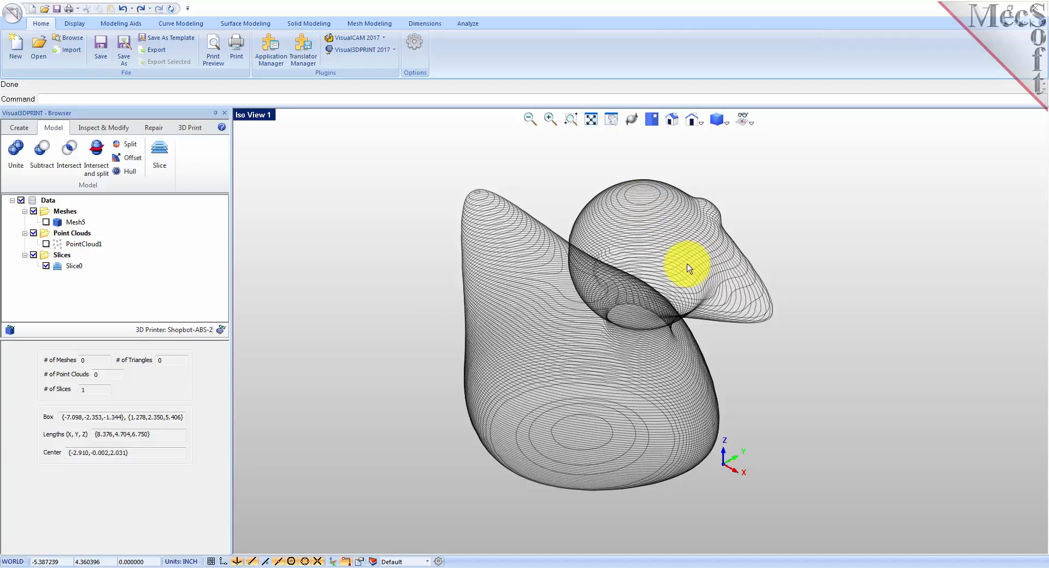
{"action": "left_click", "coordinate": [60, 271]}
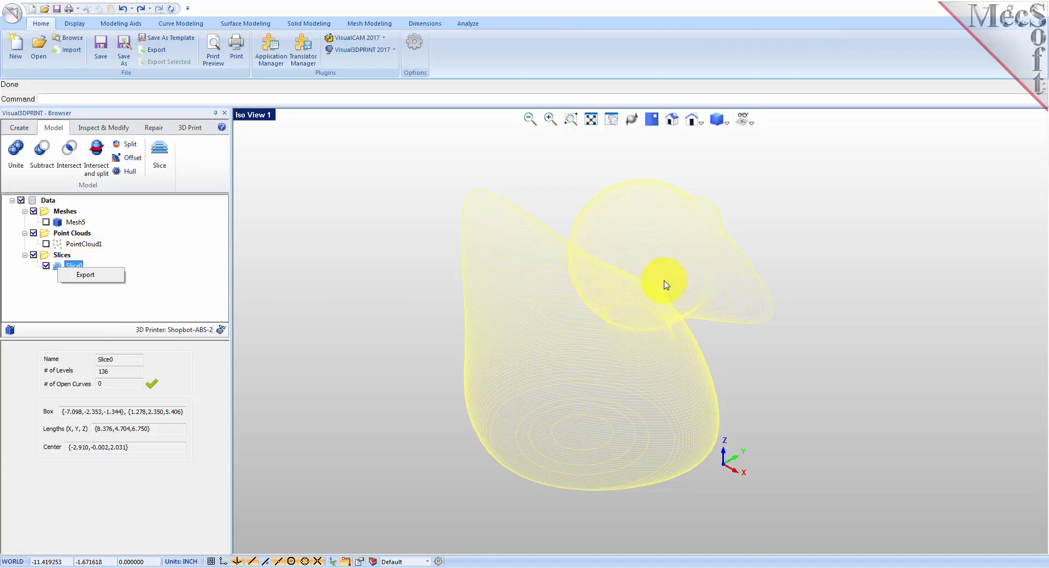
{"action": "left_click", "coordinate": [426, 270]}
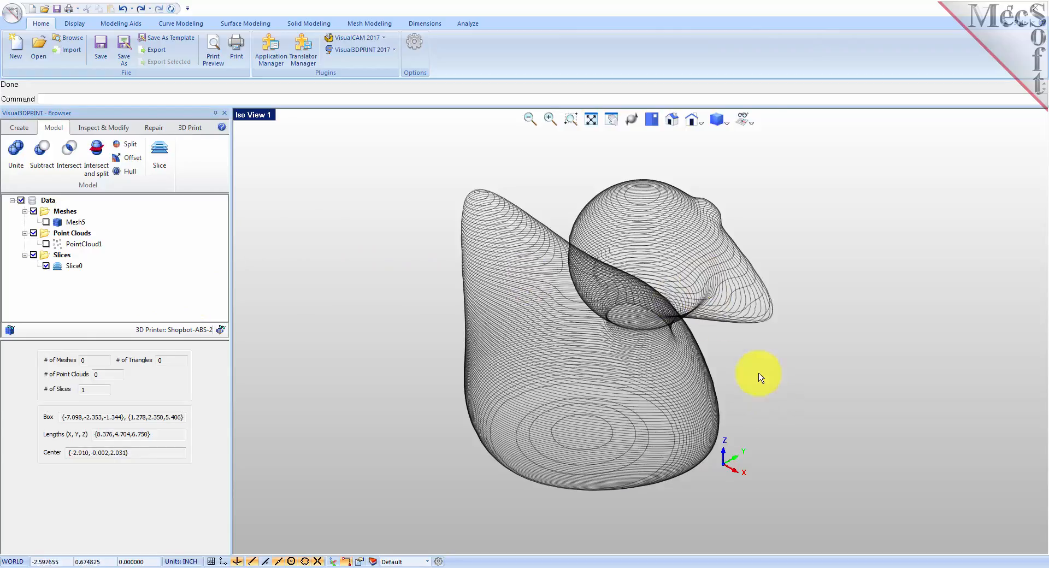
{"action": "left_click", "coordinate": [60, 268]}
{"action": "right_click", "coordinate": [59, 268]}
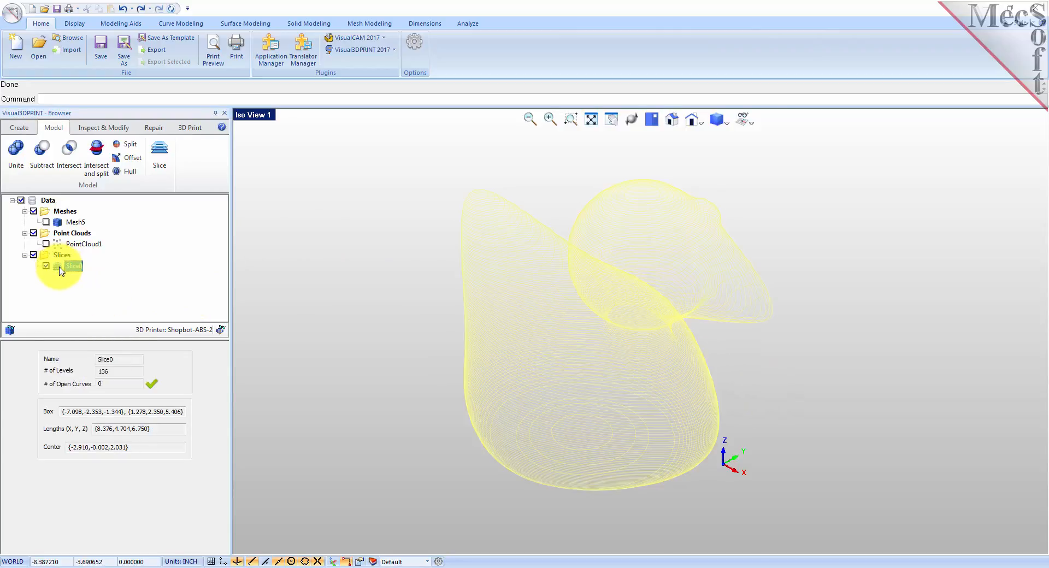
{"action": "key", "text": "Delete"}
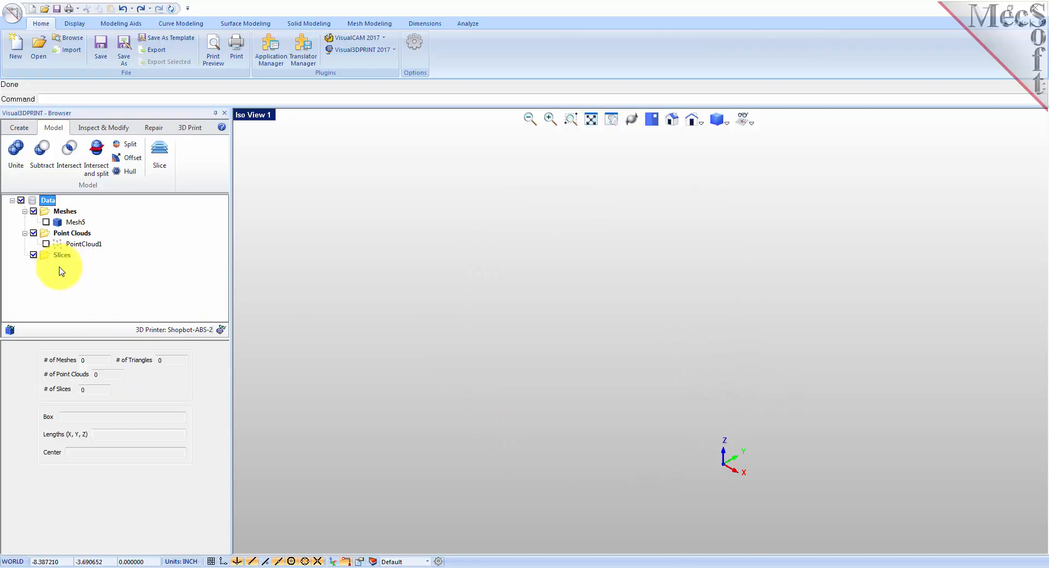
{"action": "left_click", "coordinate": [46, 223]}
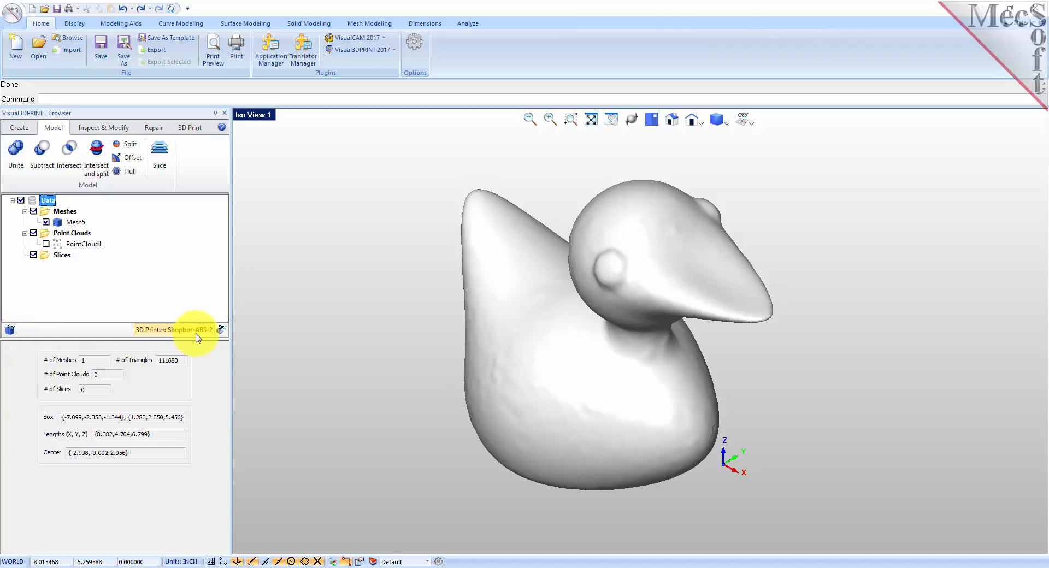
Step: Choose Shopbot-ABS-2 as the 3D printer for the print preparation
{"action": "left_click", "coordinate": [194, 129]}
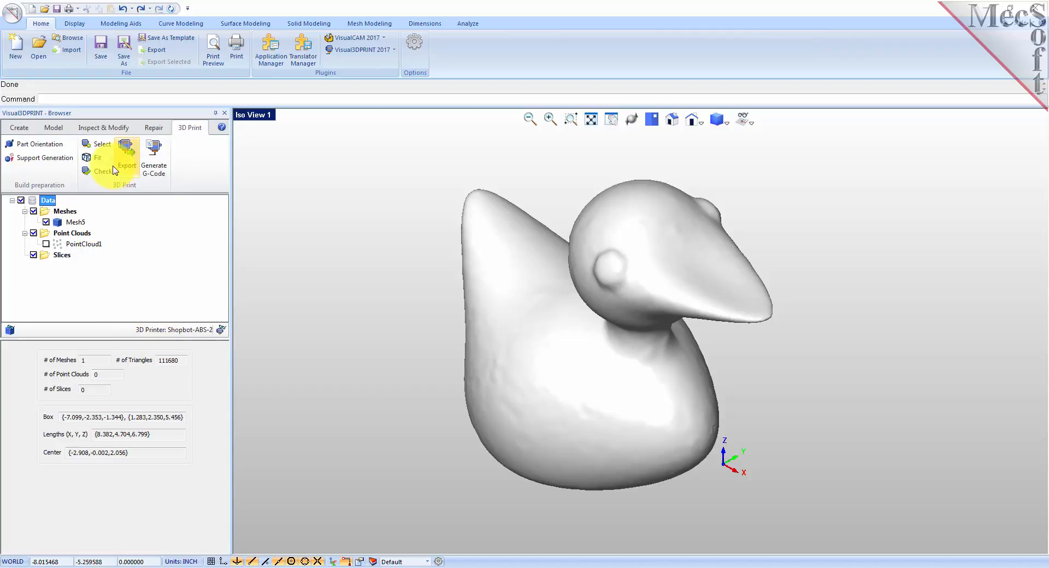
{"action": "left_click", "coordinate": [169, 336]}
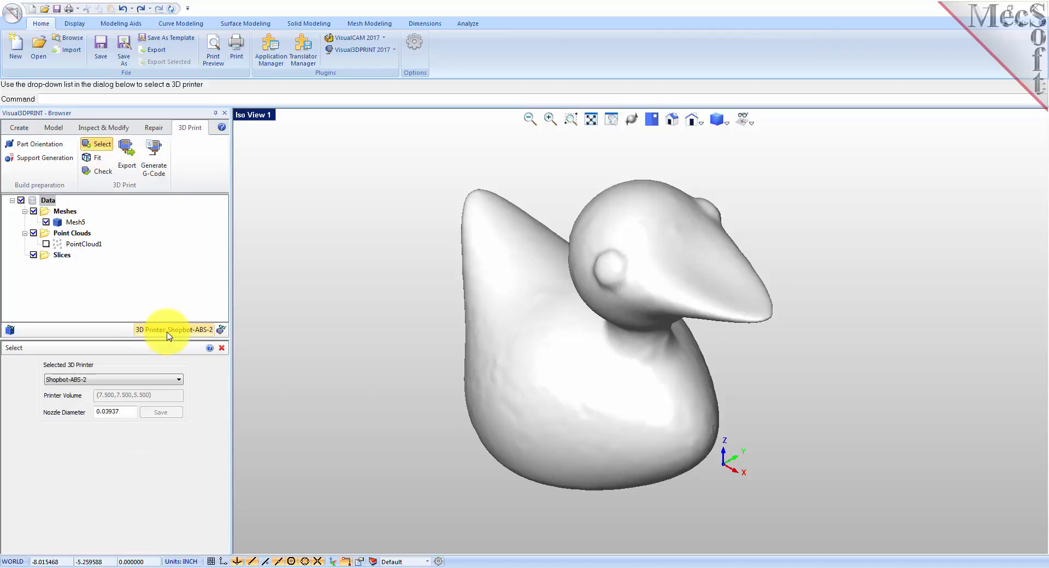
{"action": "left_click", "coordinate": [178, 382]}
{"action": "scroll", "coordinate": [186, 262], "scroll_direction": "up", "scroll_amount": 5}
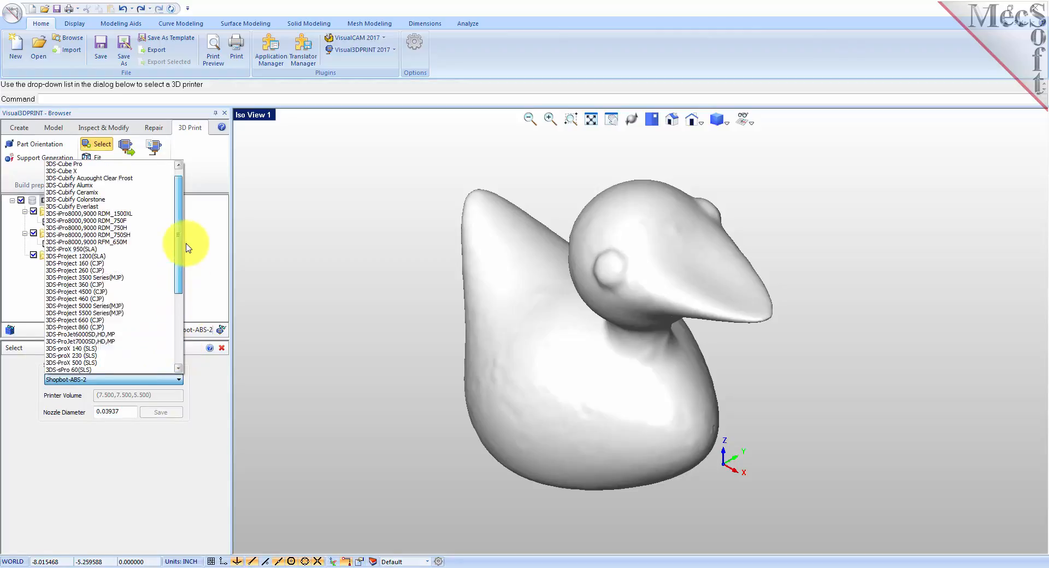
{"action": "left_click_drag", "start_coordinate": [181, 224], "coordinate": [175, 328]}
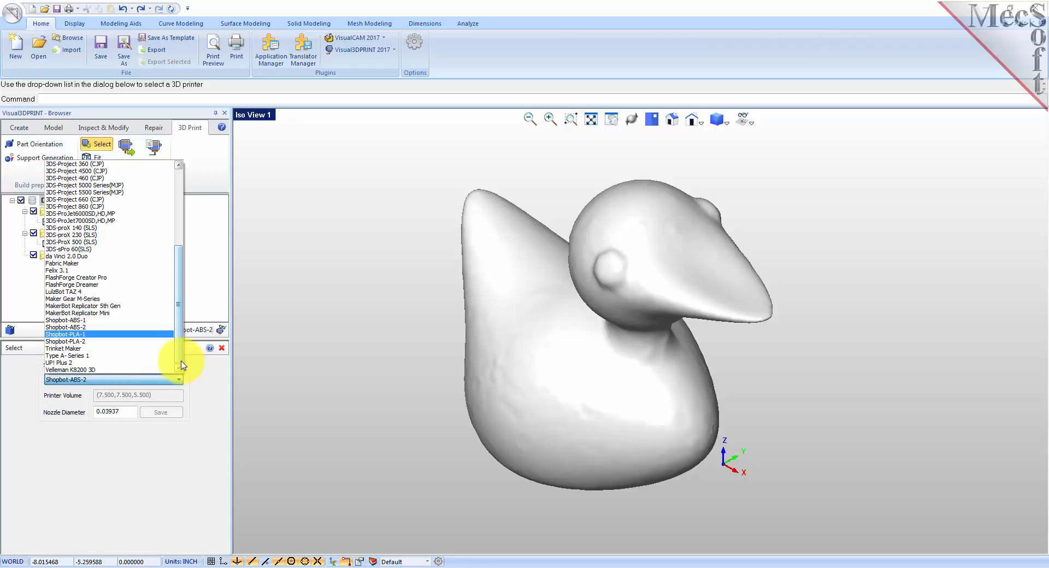
{"action": "left_click", "coordinate": [91, 328]}
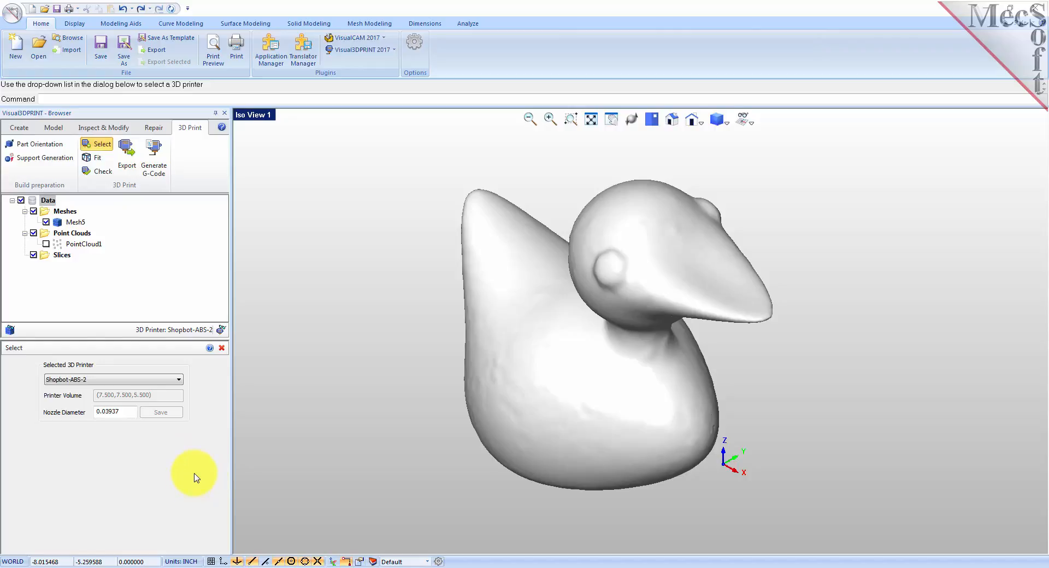
Step: Turn on the display of the printer's build volume around the origin and fit everything in the view
{"action": "left_click", "coordinate": [221, 330]}
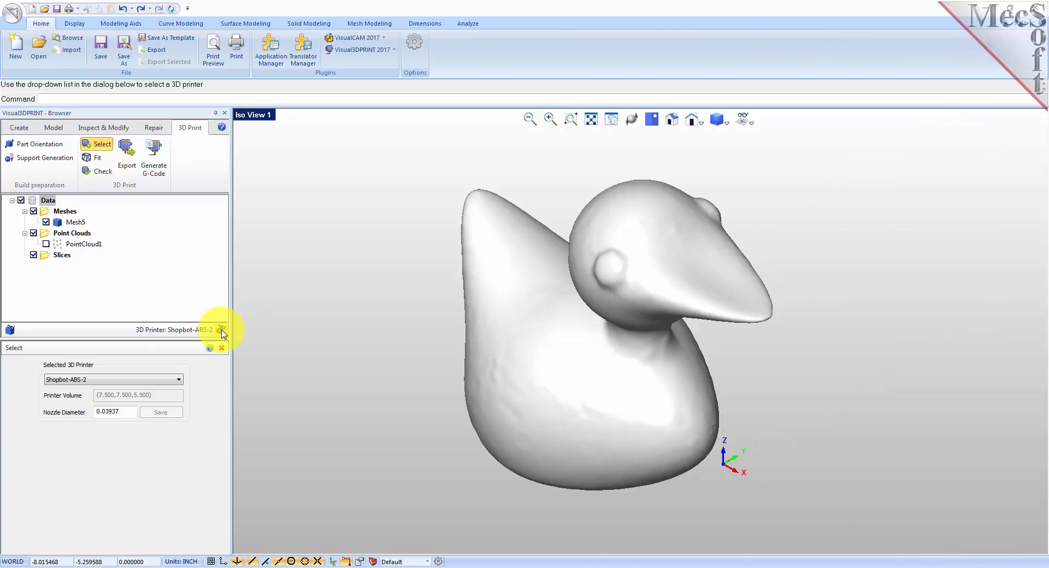
{"action": "left_click", "coordinate": [590, 126]}
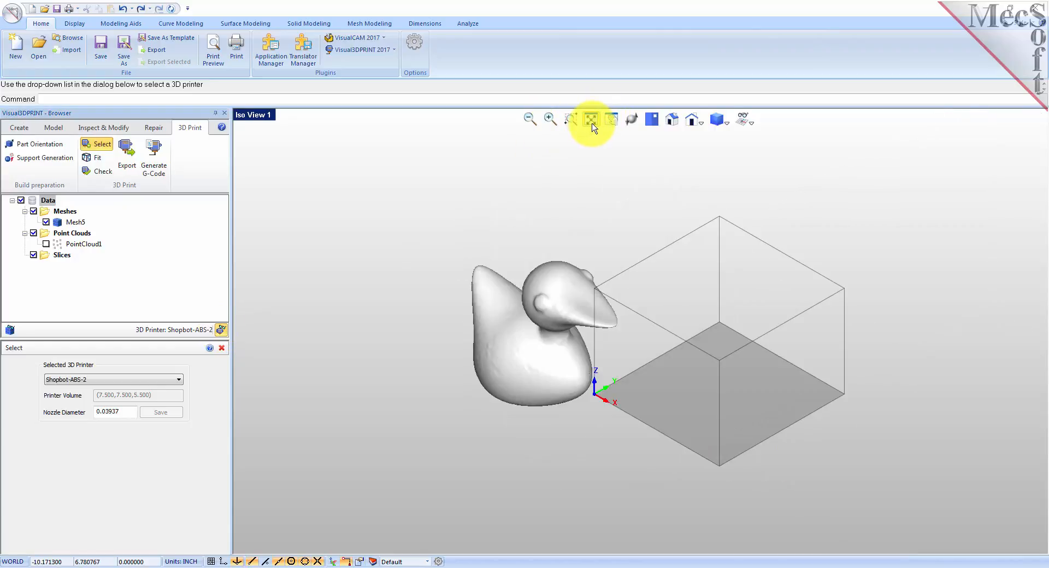
{"action": "left_click", "coordinate": [222, 331]}
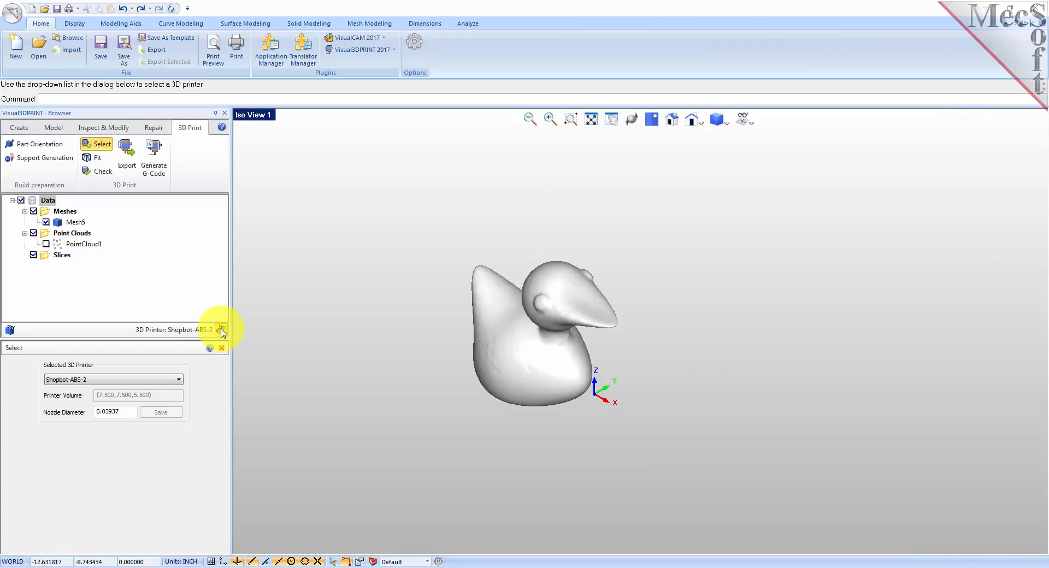
{"action": "left_click", "coordinate": [222, 331]}
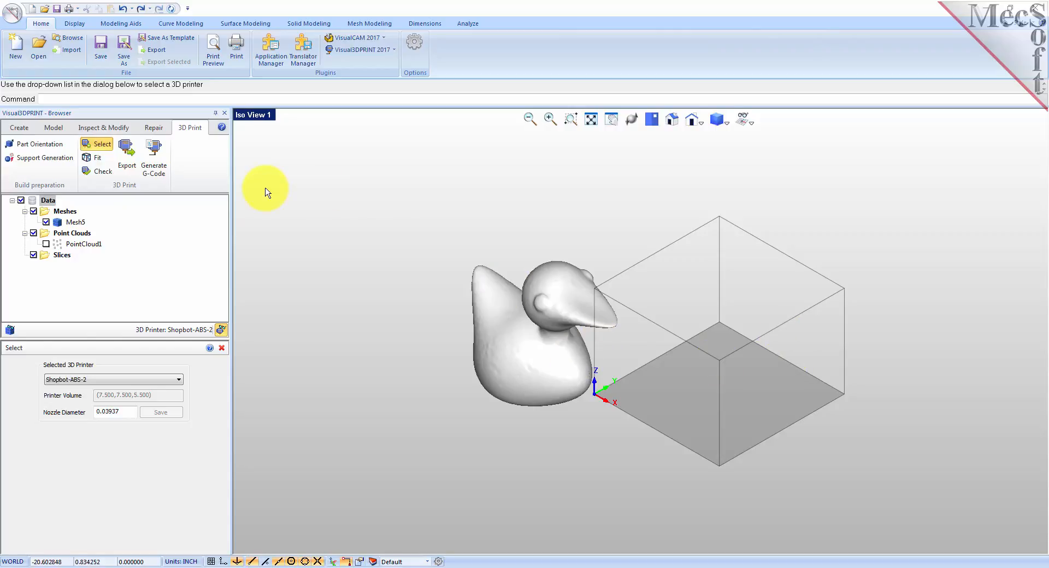
Step: Fit the duck mesh into the printer's build volume using Center for both the Z and XY alignment
{"action": "left_click", "coordinate": [100, 163]}
{"action": "left_click", "coordinate": [529, 354]}
{"action": "right_click", "coordinate": [310, 261]}
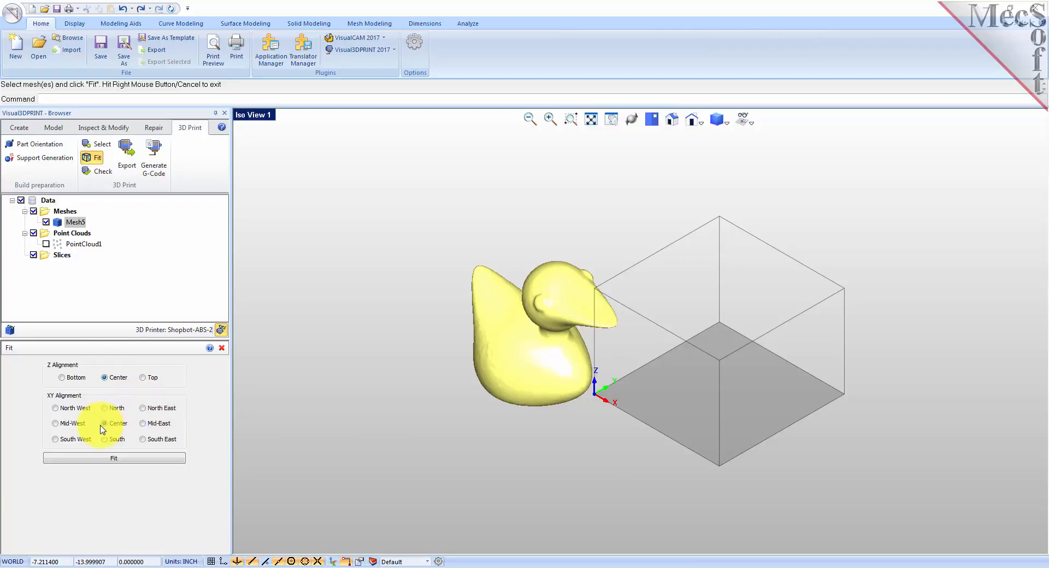
{"action": "left_click", "coordinate": [127, 460]}
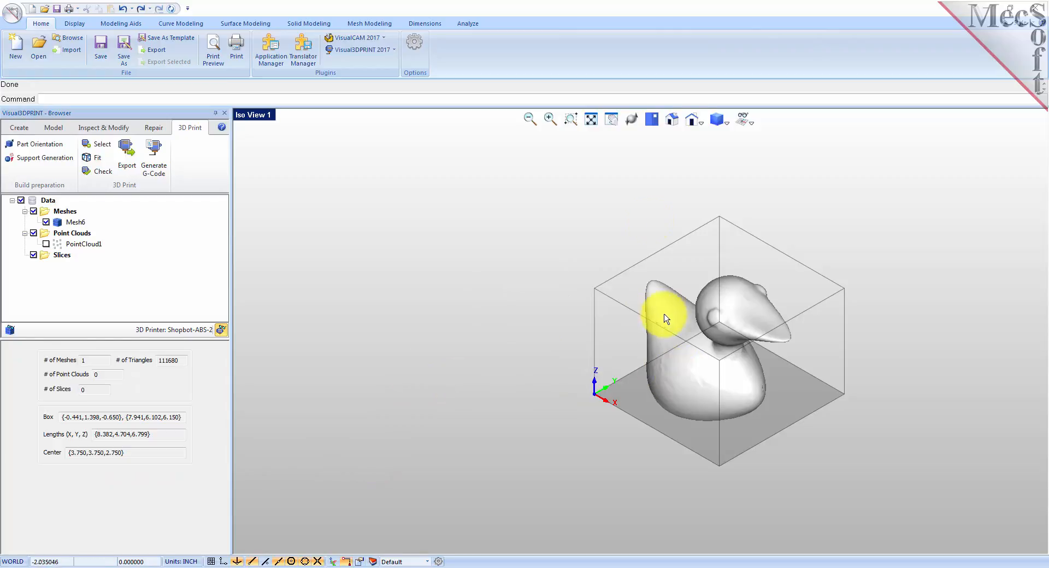
{"action": "left_click", "coordinate": [591, 118]}
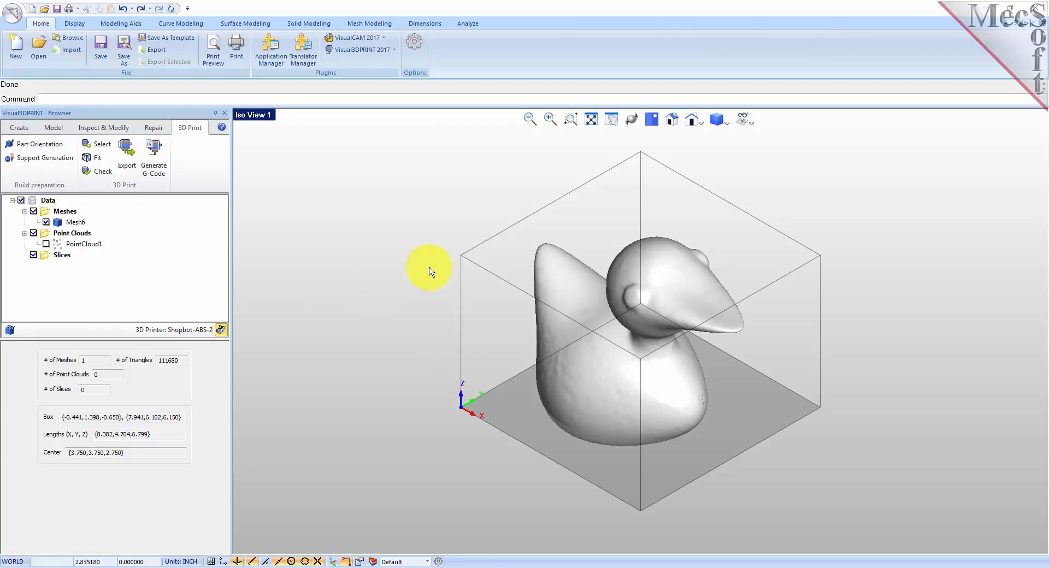
Step: Check the fitted duck mesh against the printer volume, closure, wall thickness and overhang criteria, and close the check
{"action": "left_click", "coordinate": [104, 174]}
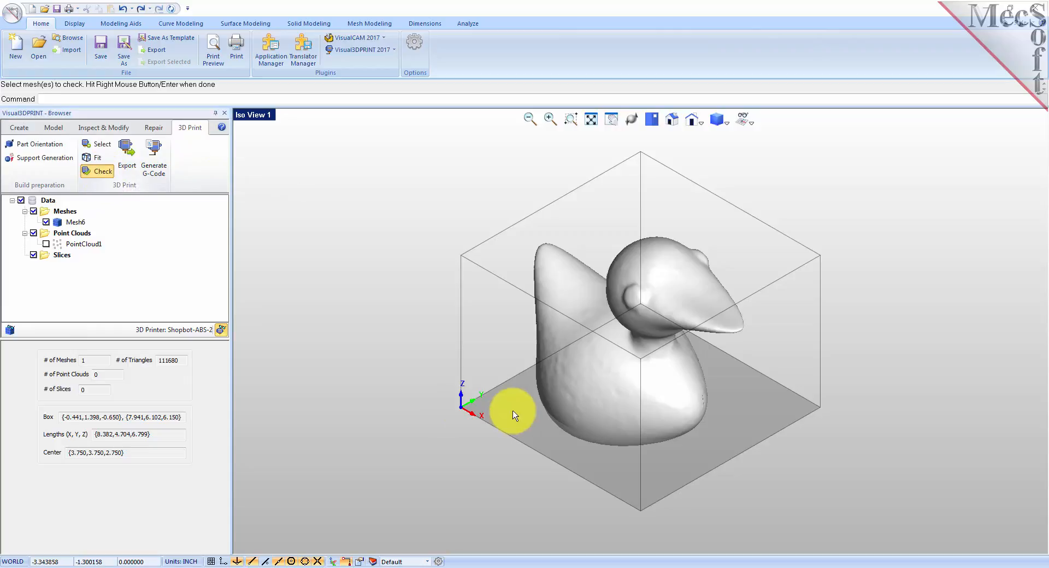
{"action": "left_click", "coordinate": [601, 379]}
{"action": "right_click", "coordinate": [338, 288]}
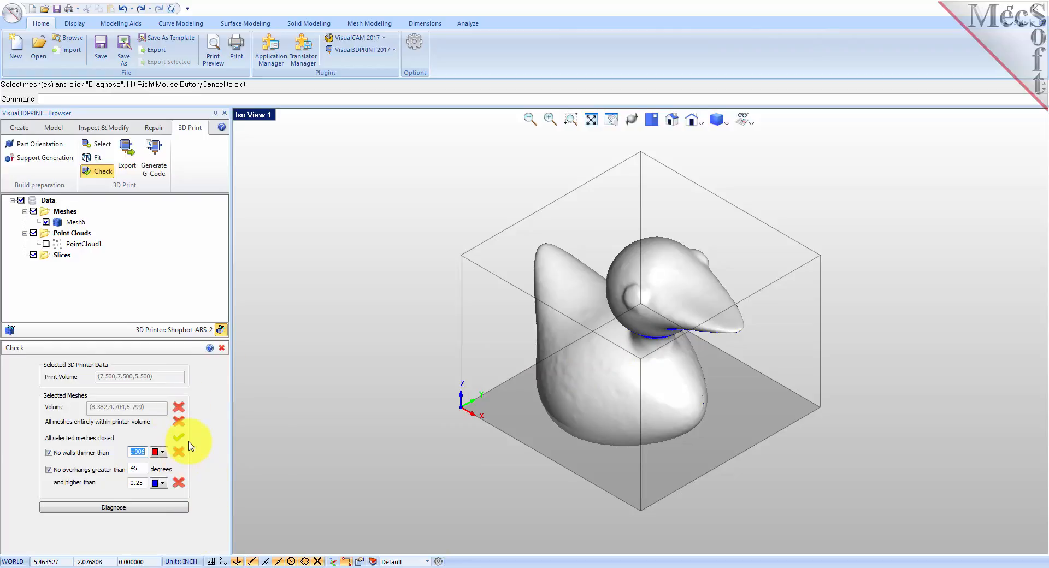
{"action": "left_click", "coordinate": [221, 348]}
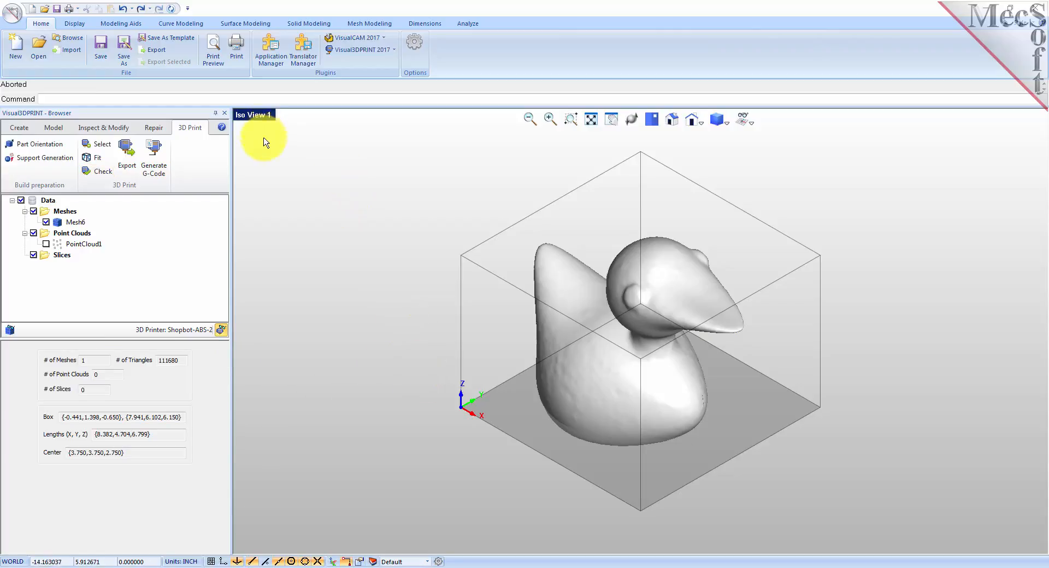
Step: Switch to a quad viewport layout and rotate the duck mesh -90 degrees about its X axis
{"action": "right_click", "coordinate": [253, 115]}
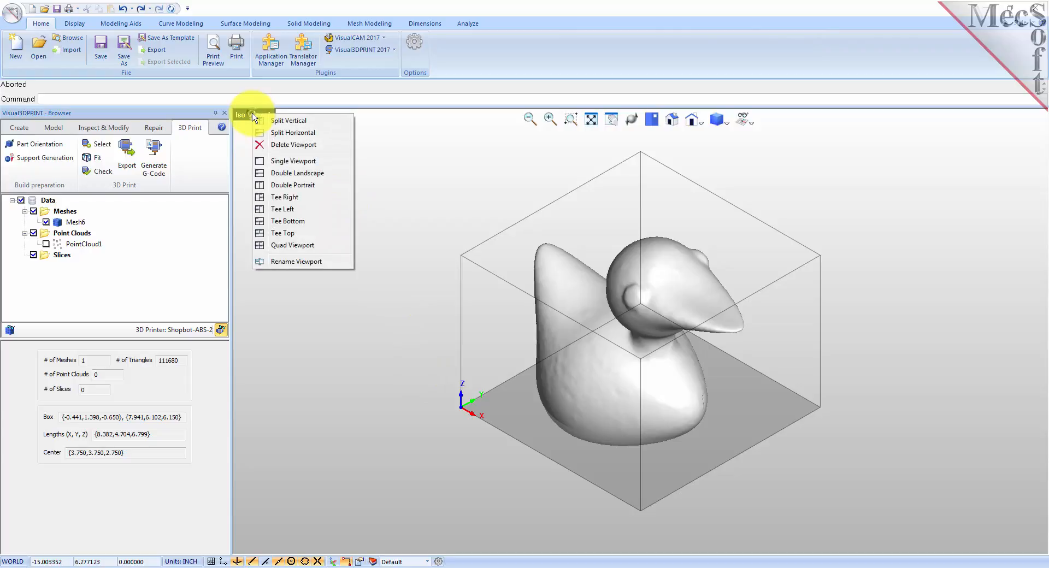
{"action": "left_click", "coordinate": [298, 244]}
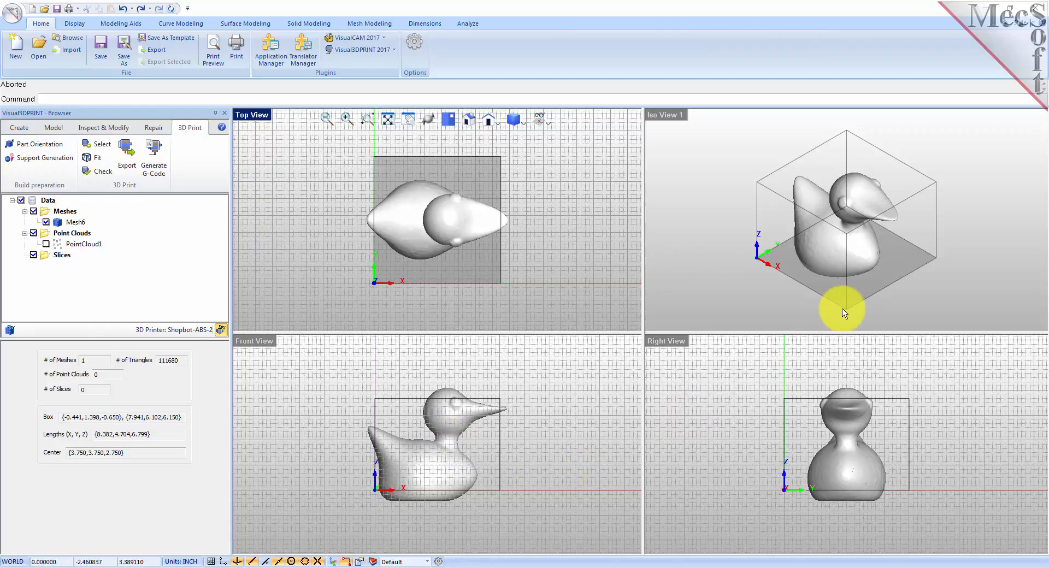
{"action": "left_click", "coordinate": [870, 193]}
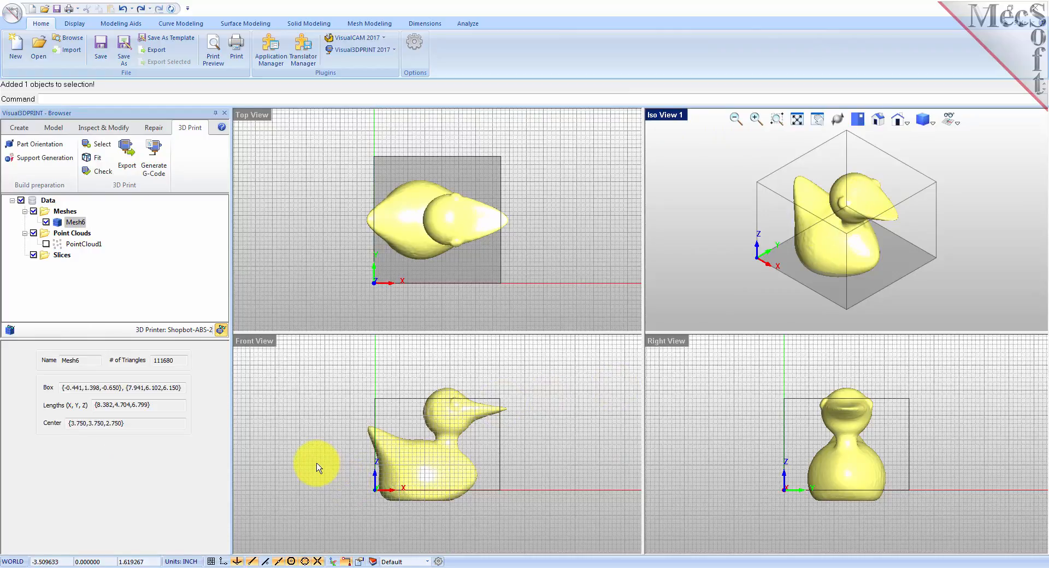
{"action": "left_click", "coordinate": [333, 562]}
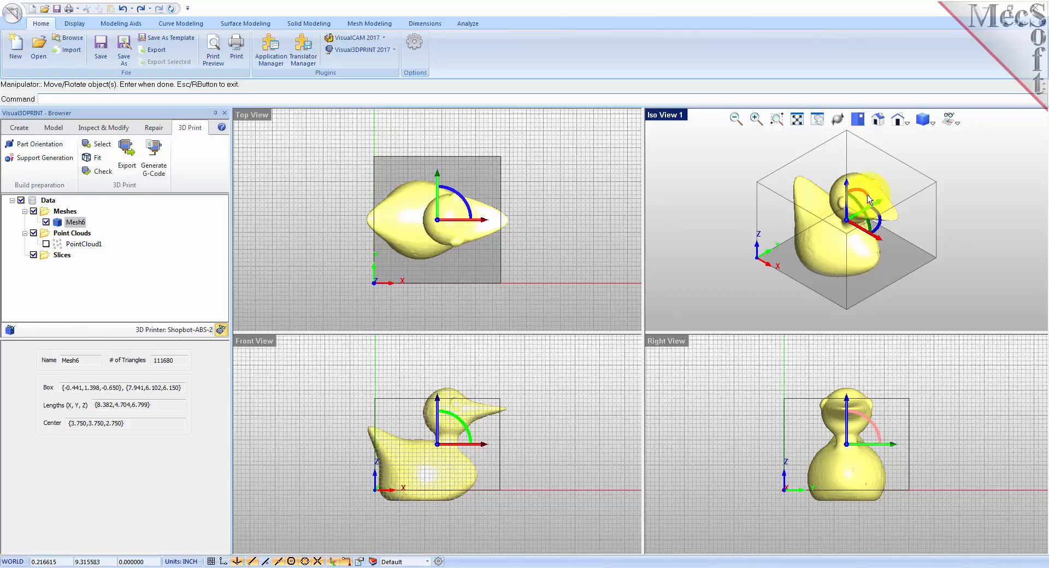
{"action": "left_click", "coordinate": [900, 272]}
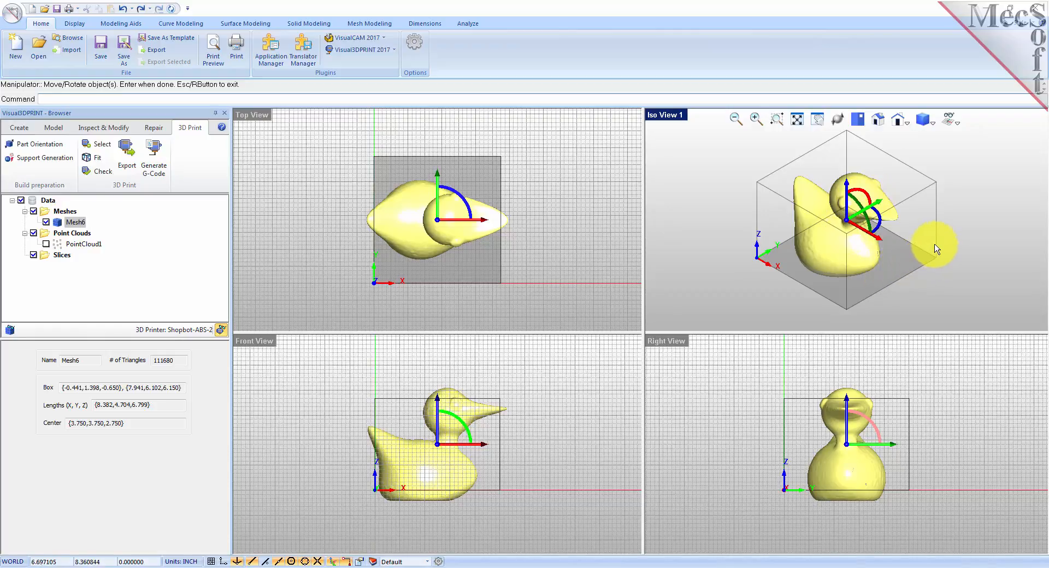
{"action": "left_click", "coordinate": [869, 198]}
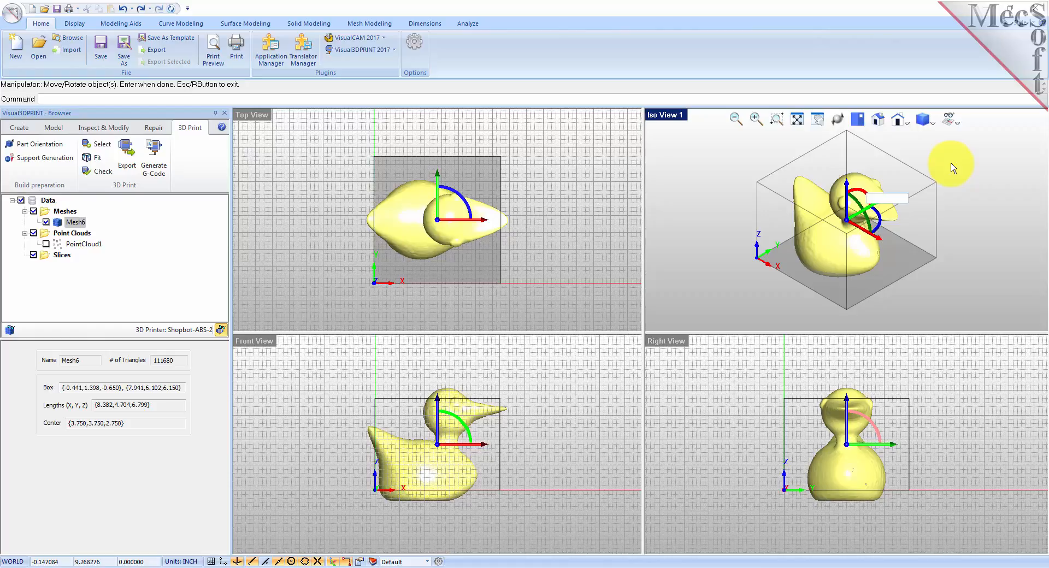
{"action": "type", "text": "-90"}
{"action": "key", "text": "Return"}
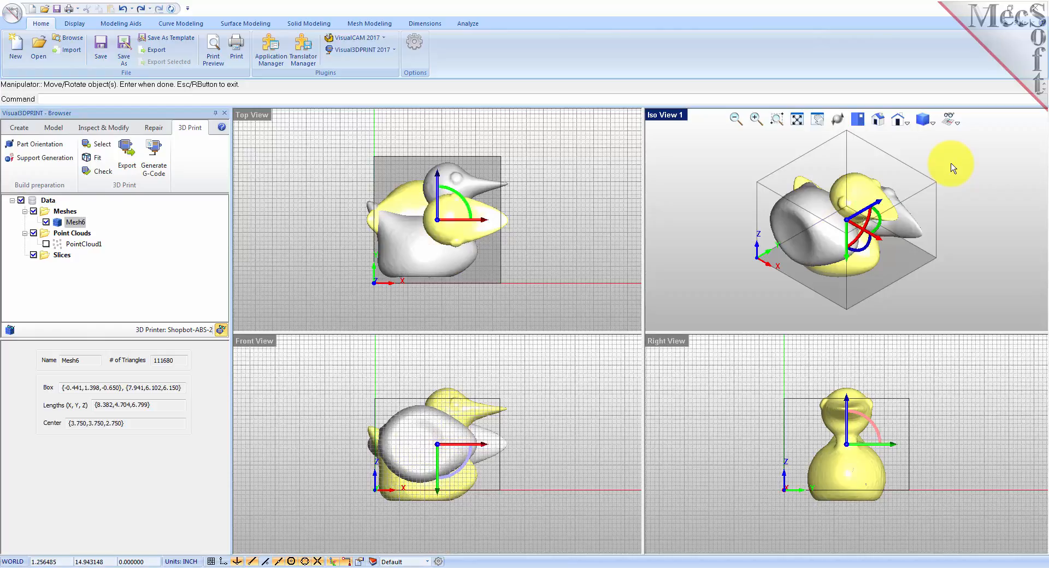
{"action": "key", "text": "Return"}
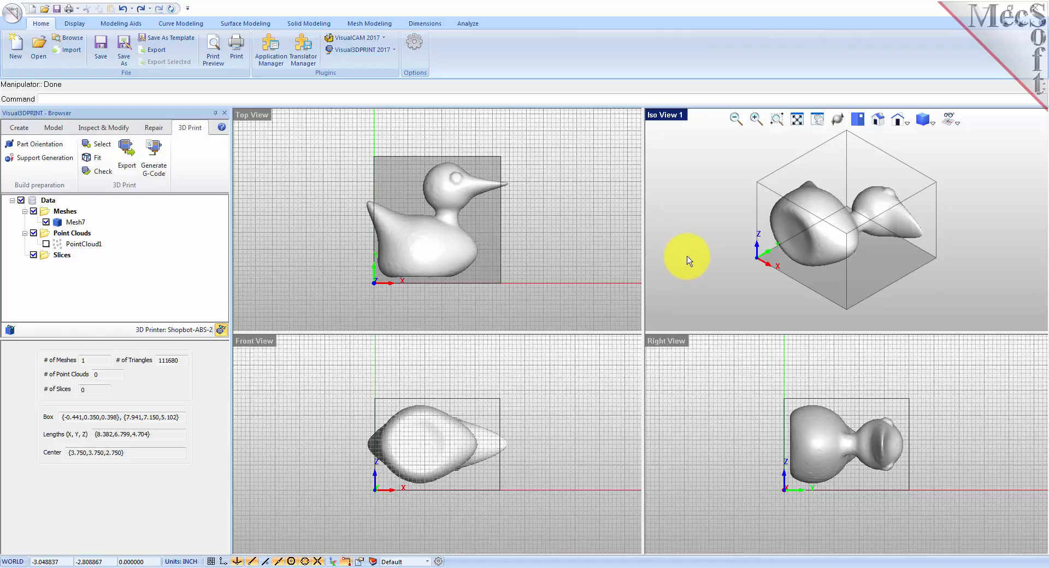
Step: Scale the duck mesh uniformly by a factor of 0.85 and turn off the transform manipulator
{"action": "left_click", "coordinate": [825, 205]}
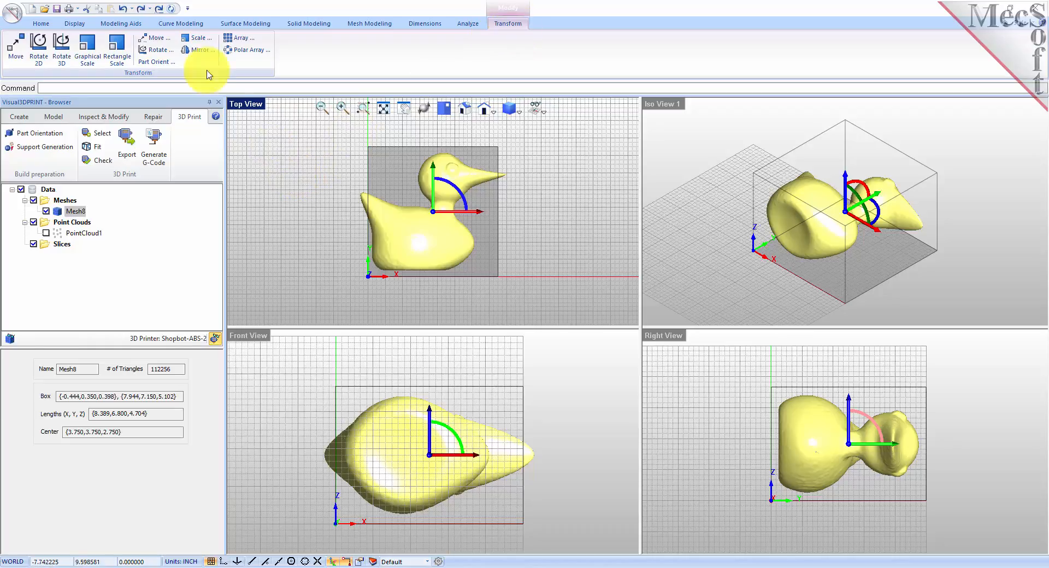
{"action": "left_click", "coordinate": [200, 44]}
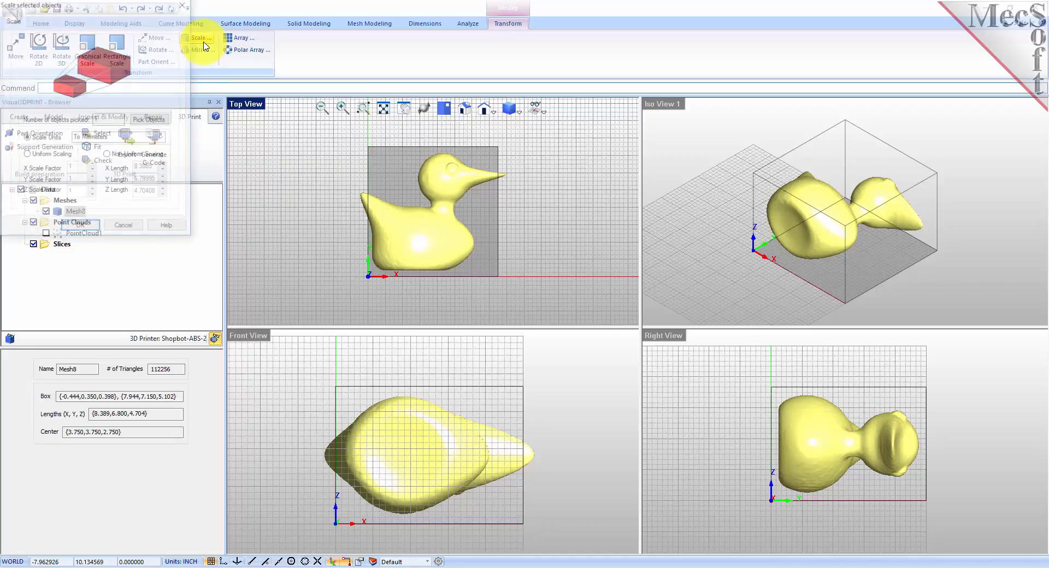
{"action": "left_click_drag", "start_coordinate": [164, 3], "coordinate": [281, 118]}
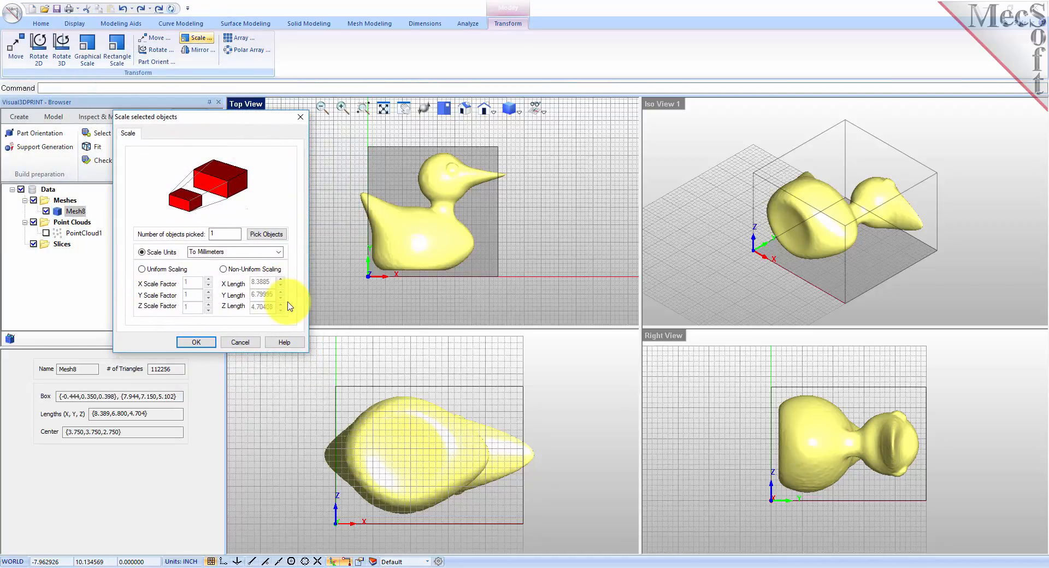
{"action": "left_click", "coordinate": [143, 269]}
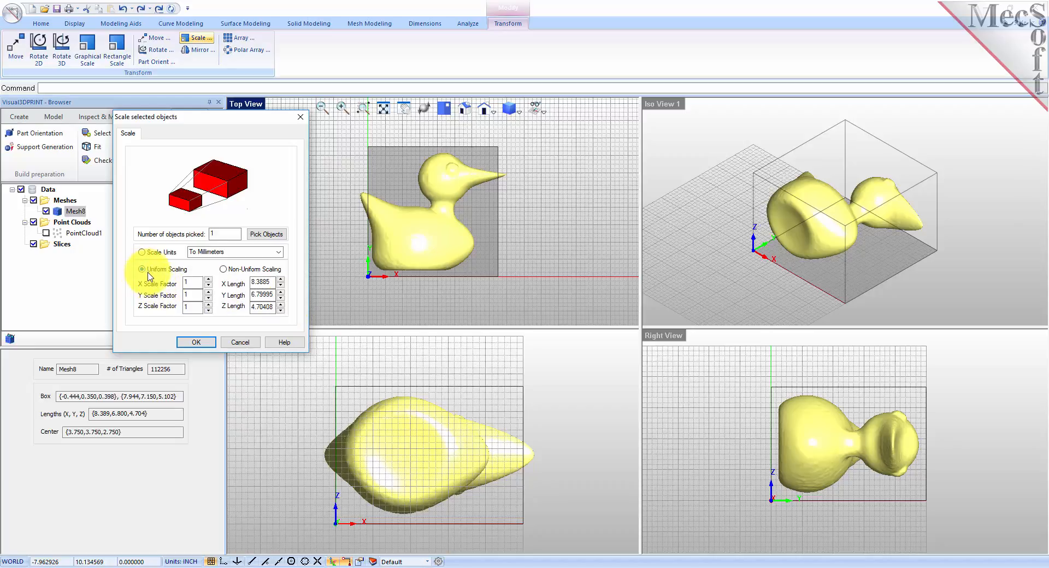
{"action": "left_click_drag", "start_coordinate": [197, 283], "coordinate": [166, 283]}
{"action": "type", "text": "0"}
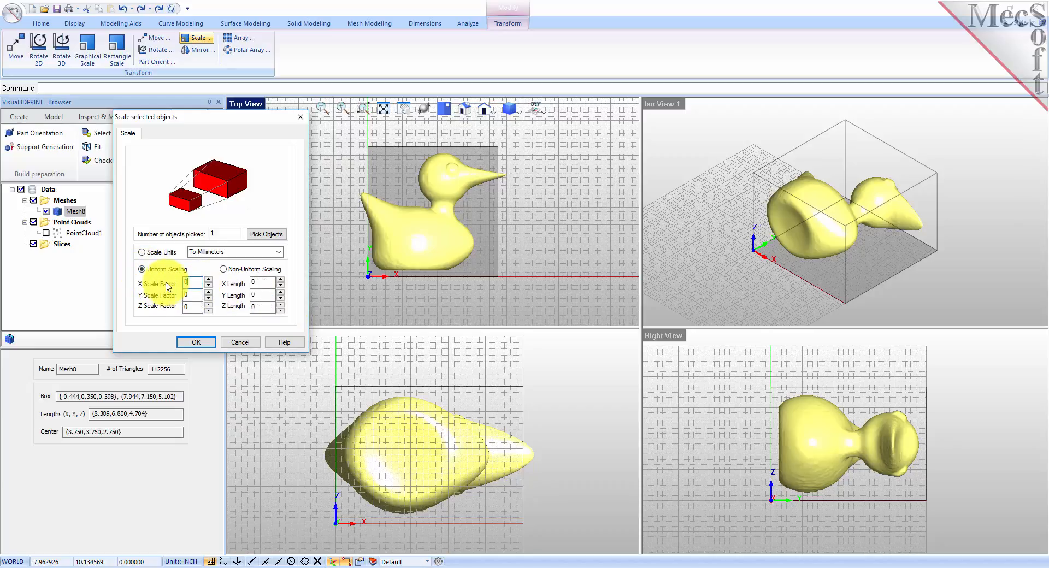
{"action": "type", "text": ".85"}
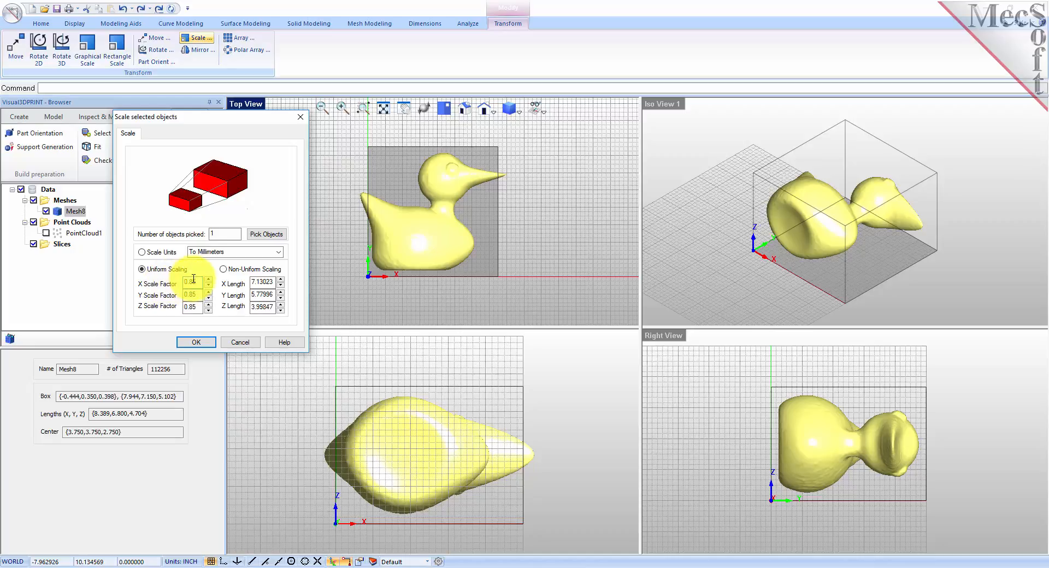
{"action": "left_click", "coordinate": [198, 342]}
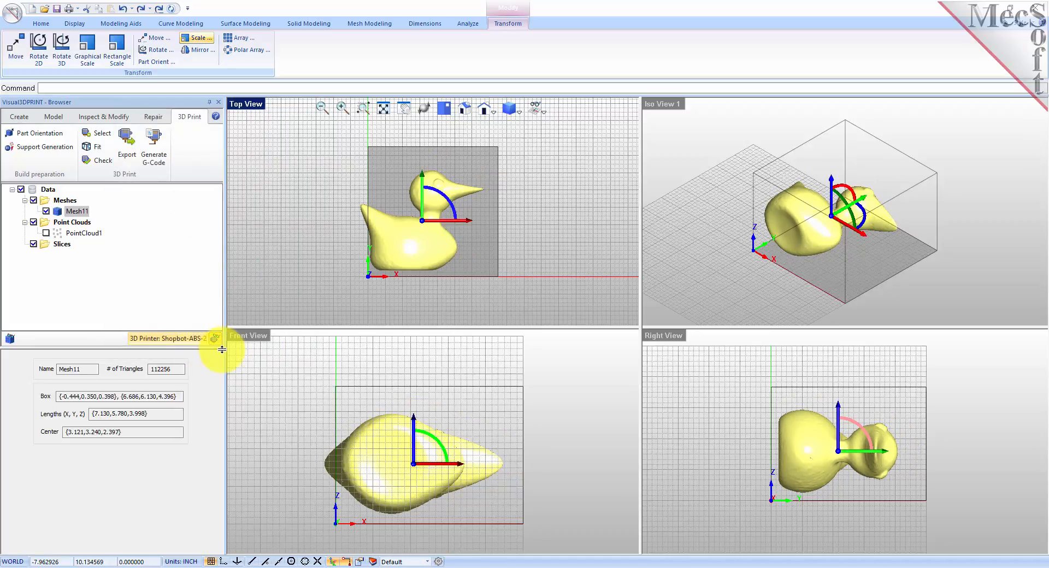
{"action": "left_click", "coordinate": [332, 561]}
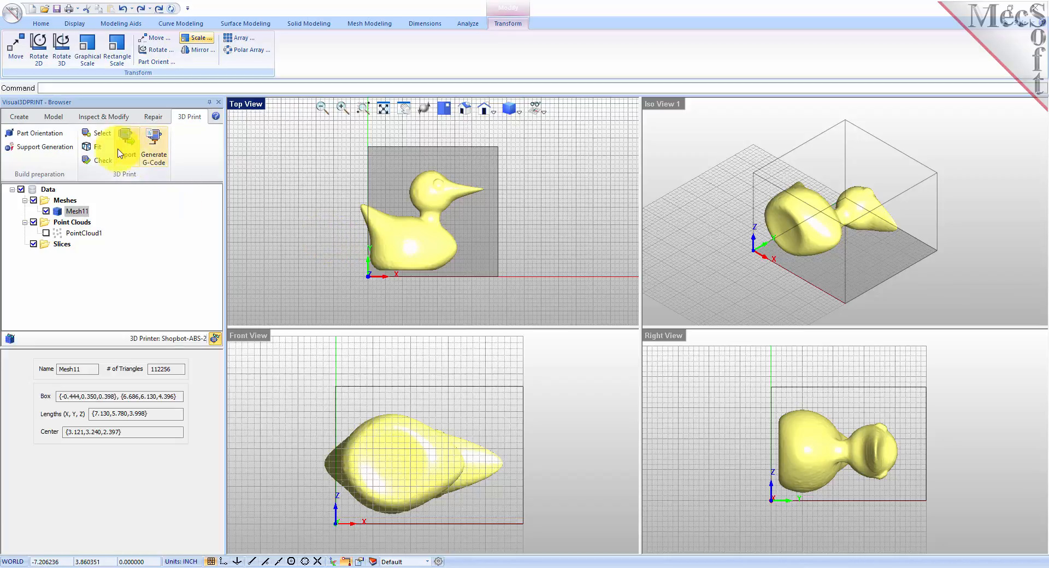
Step: Fit the scaled duck mesh into the printer's build volume with both Z and XY alignment set to Center
{"action": "left_click", "coordinate": [93, 147]}
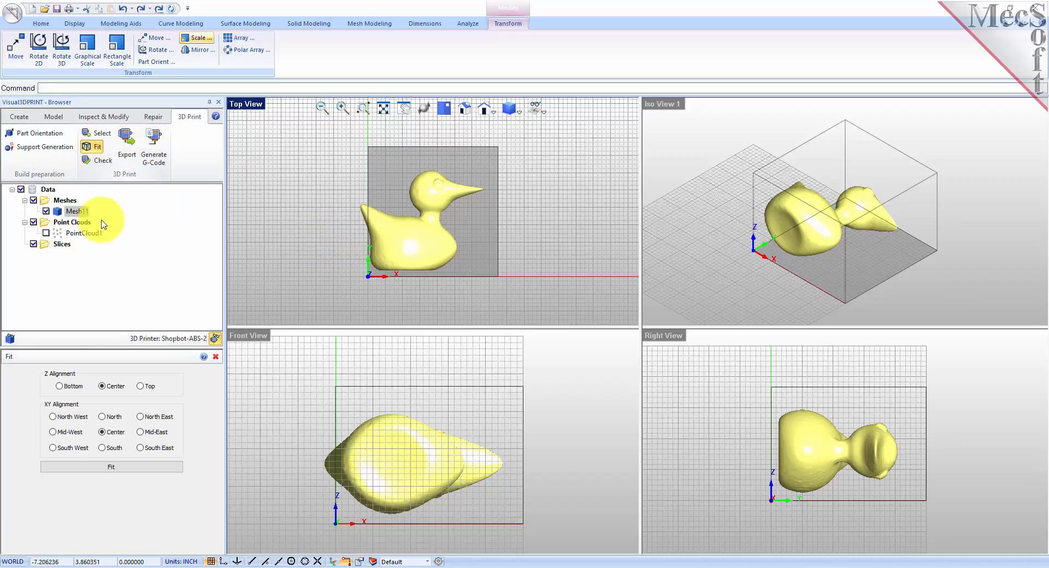
{"action": "left_click", "coordinate": [59, 213]}
{"action": "left_click", "coordinate": [102, 387]}
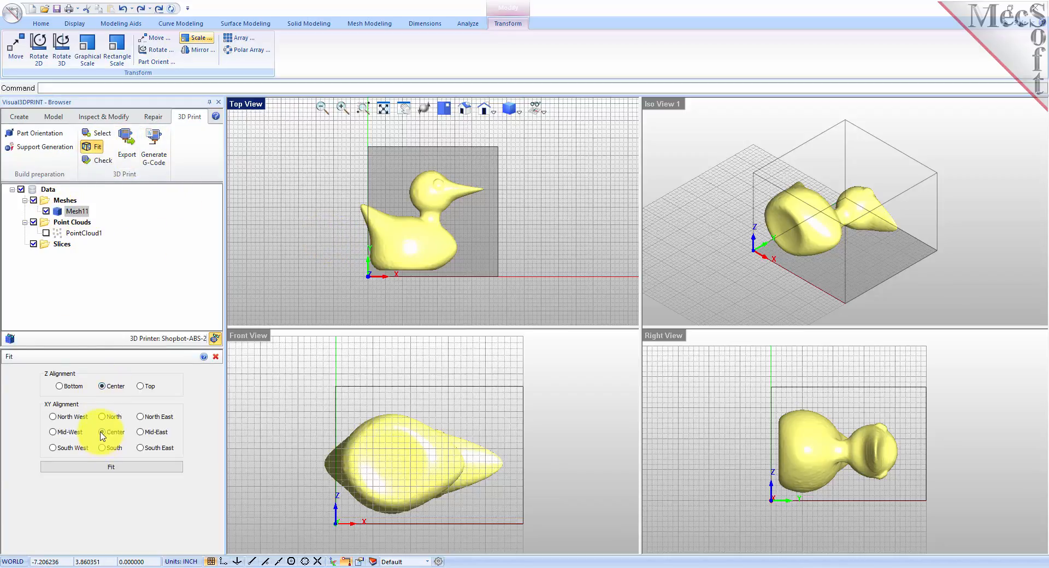
{"action": "left_click", "coordinate": [110, 468]}
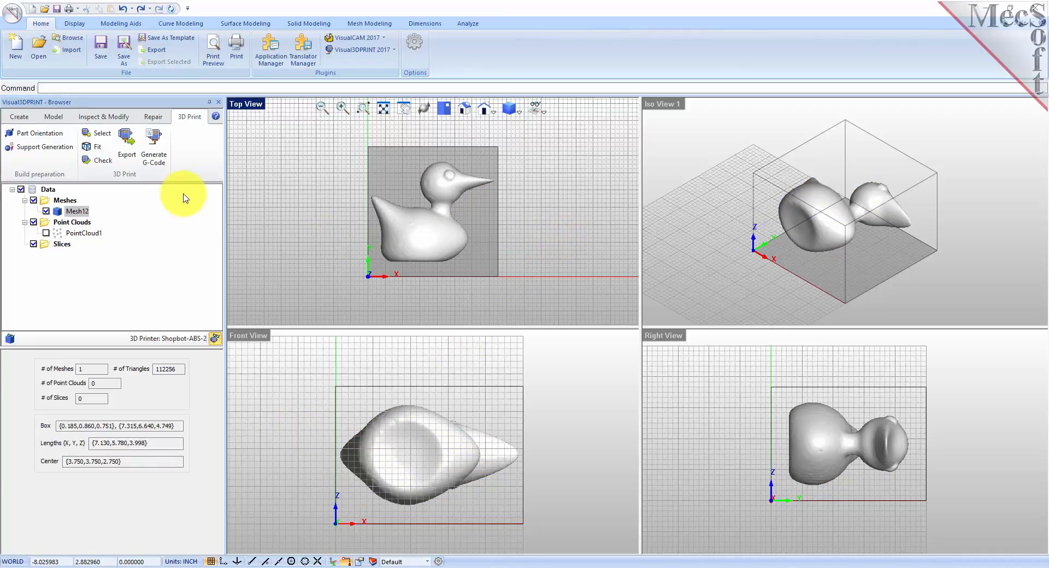
Step: Check the scaled duck mesh against the printer volume, closure, wall thickness and overhang criteria
{"action": "left_click", "coordinate": [102, 160]}
{"action": "left_click", "coordinate": [65, 212]}
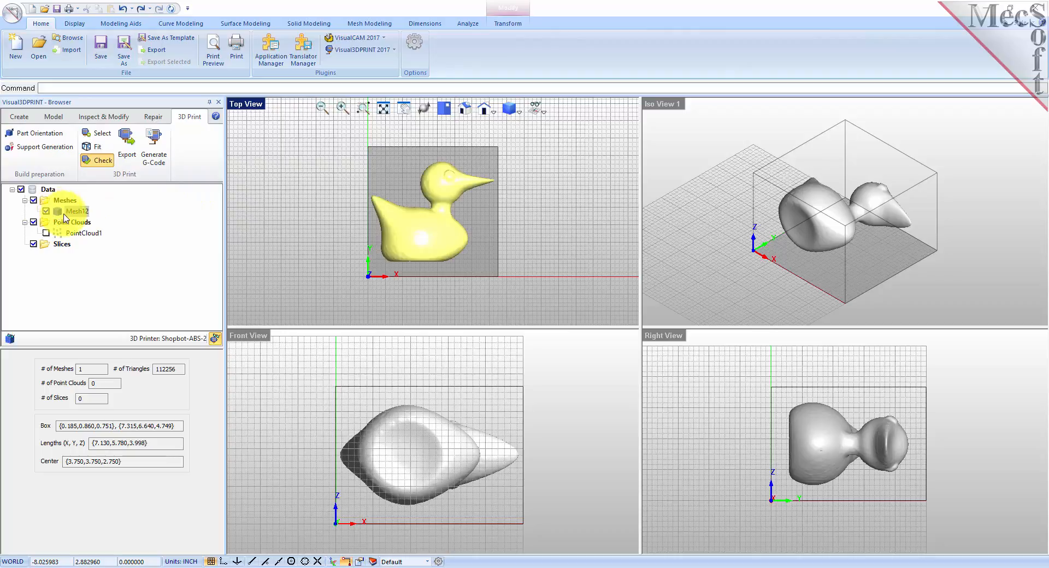
{"action": "right_click", "coordinate": [306, 228]}
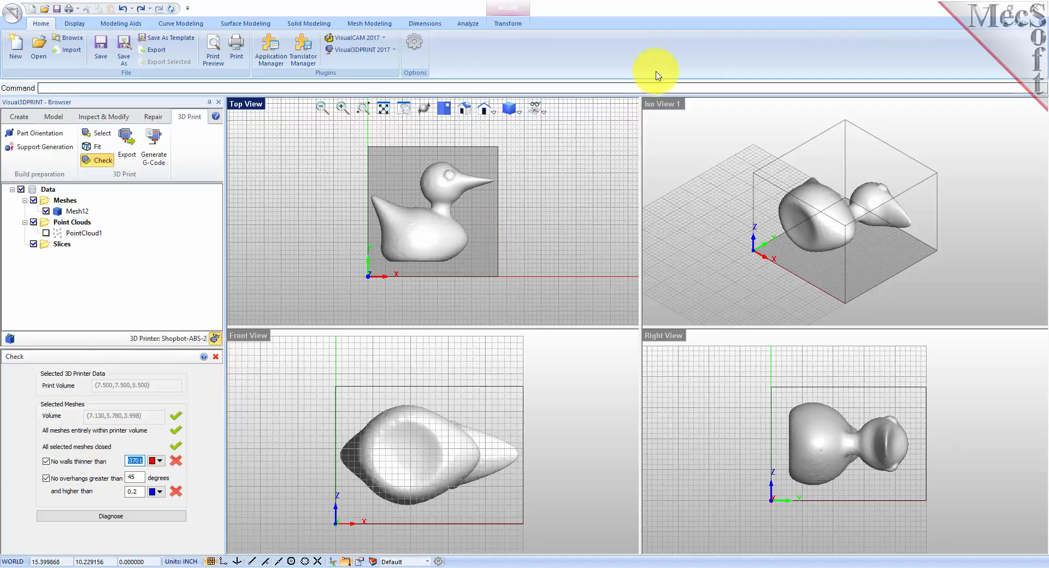
Step: Enlarge the isometric view to a single viewport and hide its grid
{"action": "double_click", "coordinate": [667, 109]}
{"action": "middle_click_drag", "start_coordinate": [592, 353], "coordinate": [591, 358]}
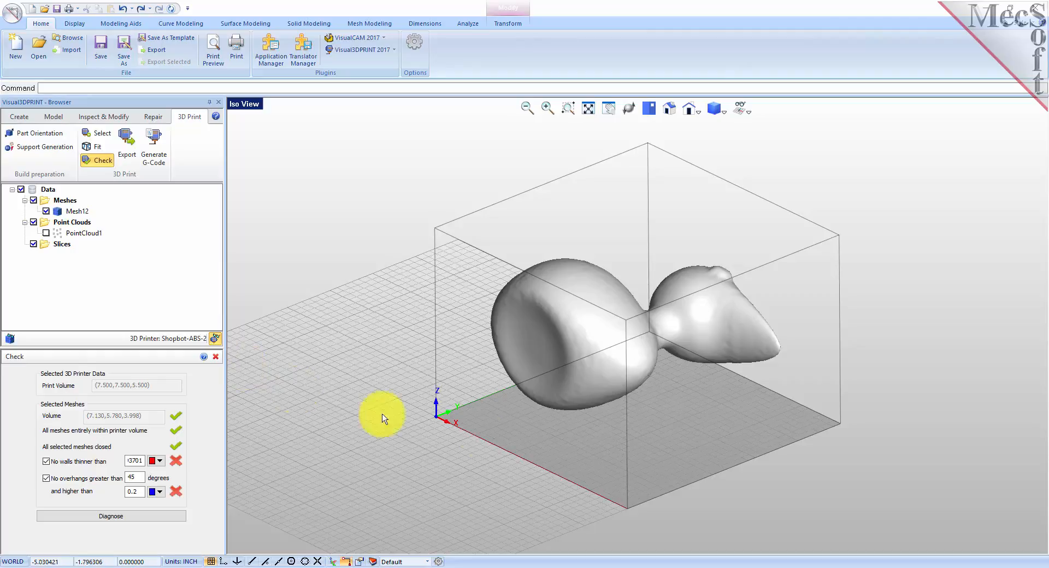
{"action": "mouse_move", "coordinate": [511, 470]}
{"action": "middle_mouse_down"}
{"action": "mouse_move", "coordinate": [511, 440]}
{"action": "mouse_move", "coordinate": [520, 474]}
{"action": "middle_mouse_up"}
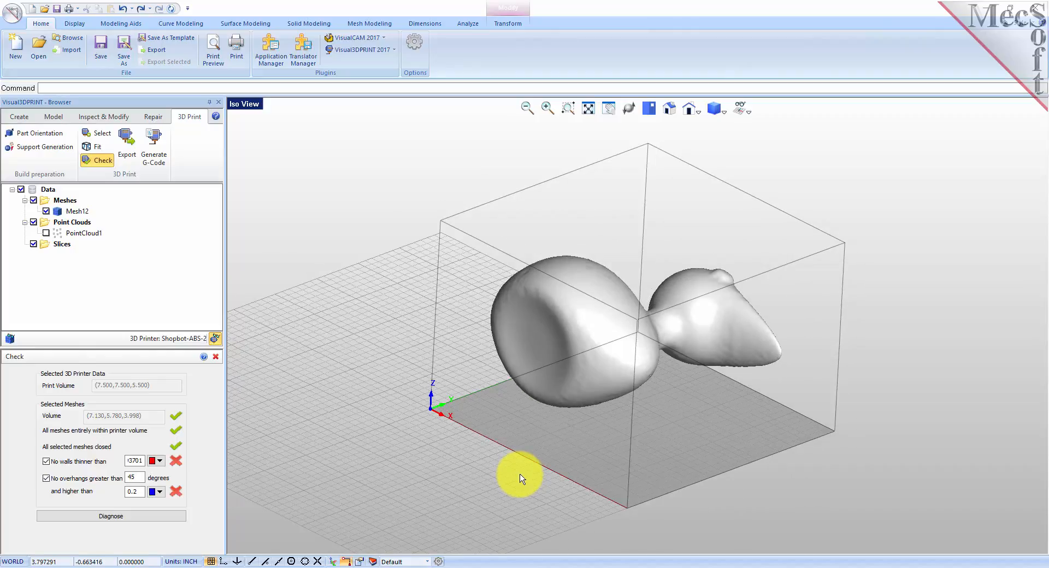
{"action": "left_click", "coordinate": [751, 118]}
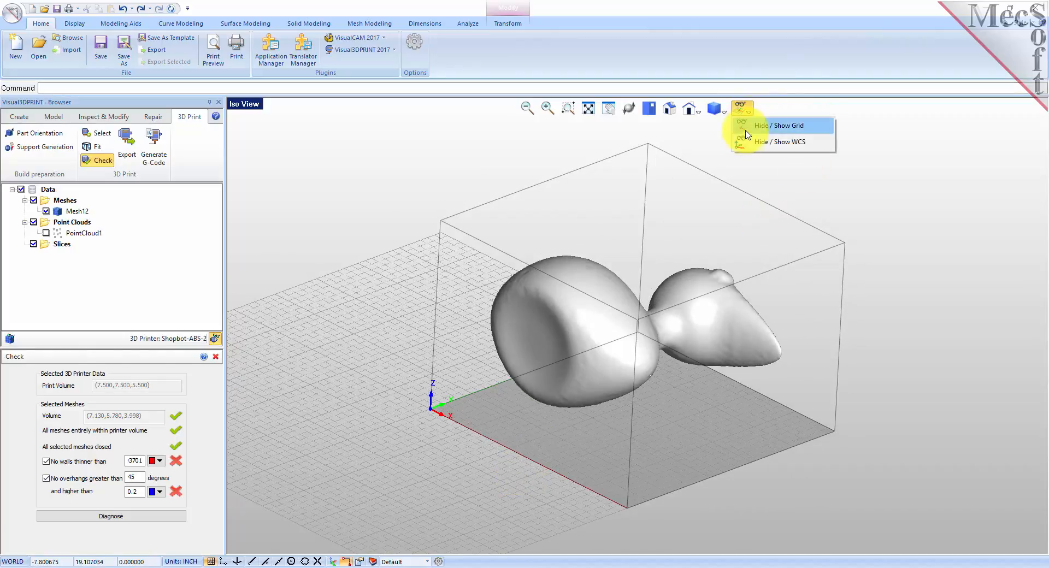
{"action": "left_click", "coordinate": [761, 122]}
{"action": "mouse_move", "coordinate": [663, 506]}
{"action": "middle_mouse_down"}
{"action": "mouse_move", "coordinate": [667, 433]}
{"action": "mouse_move", "coordinate": [665, 494]}
{"action": "middle_mouse_up"}
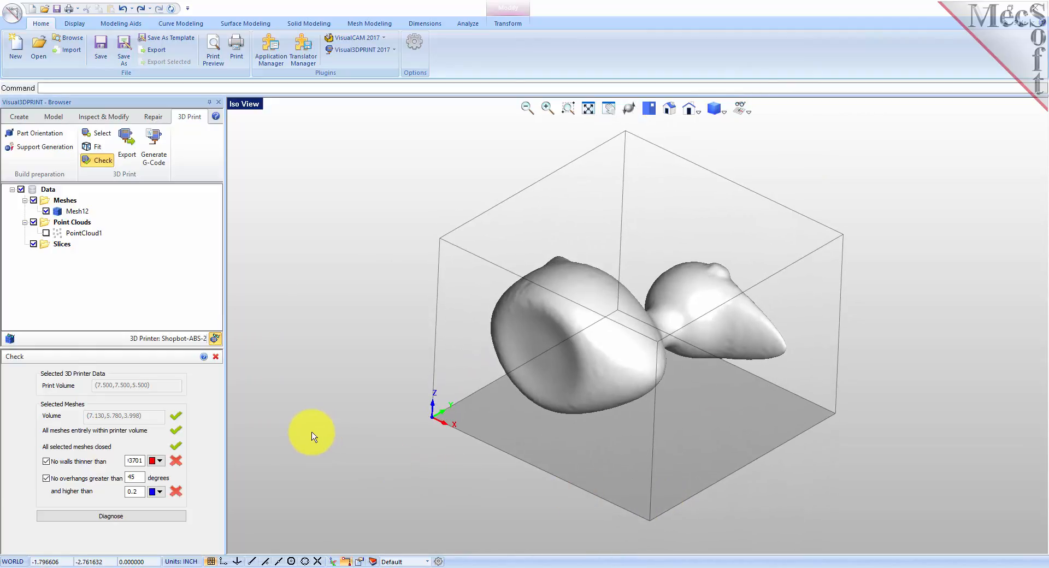
Step: Close the mesh check, start Support Generation for the duck mesh and bring up the help page on its parameters
{"action": "left_click", "coordinate": [216, 357]}
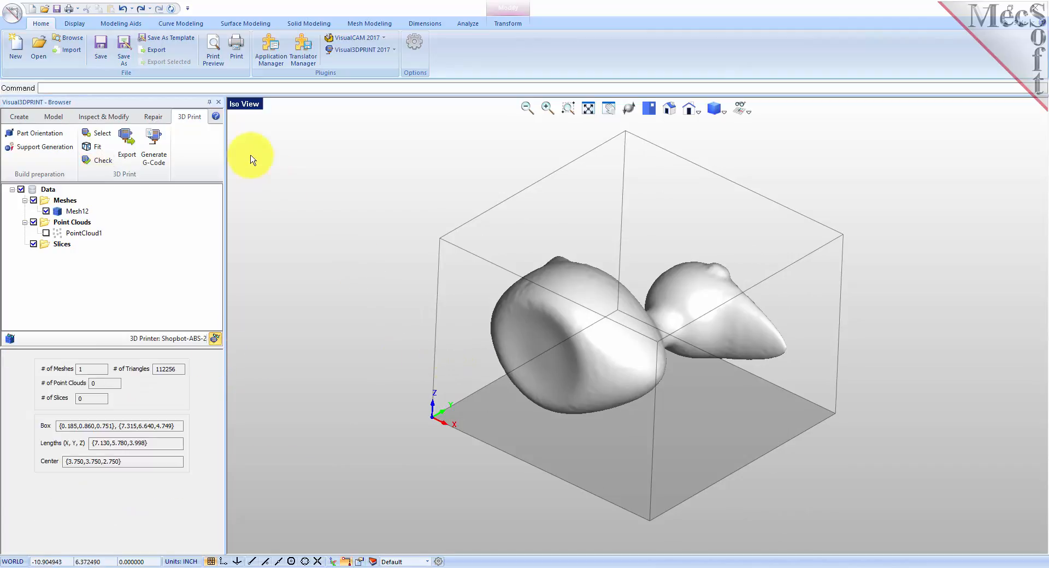
{"action": "left_click", "coordinate": [45, 148]}
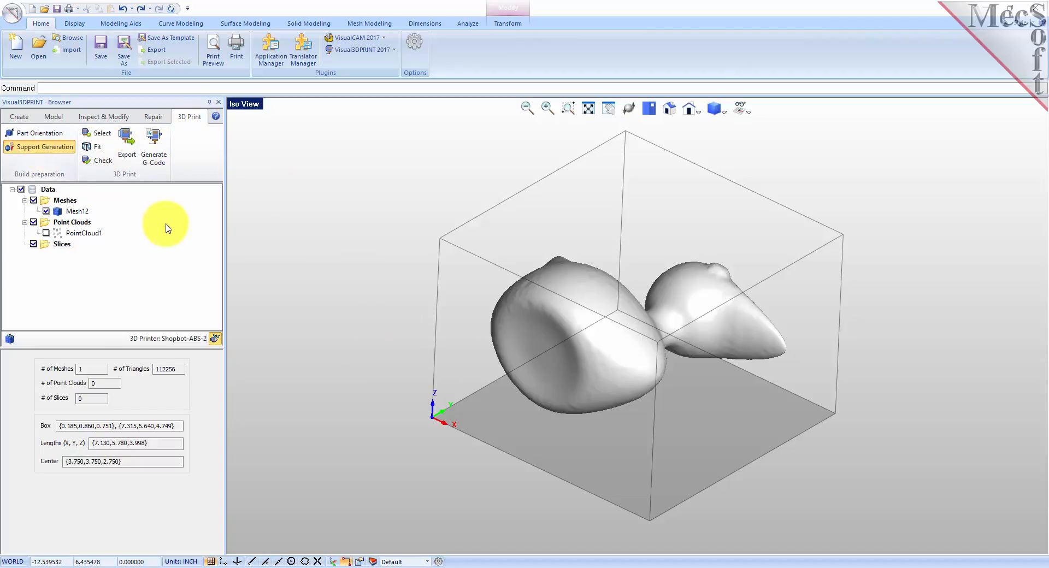
{"action": "left_click", "coordinate": [77, 213]}
{"action": "right_click", "coordinate": [399, 285]}
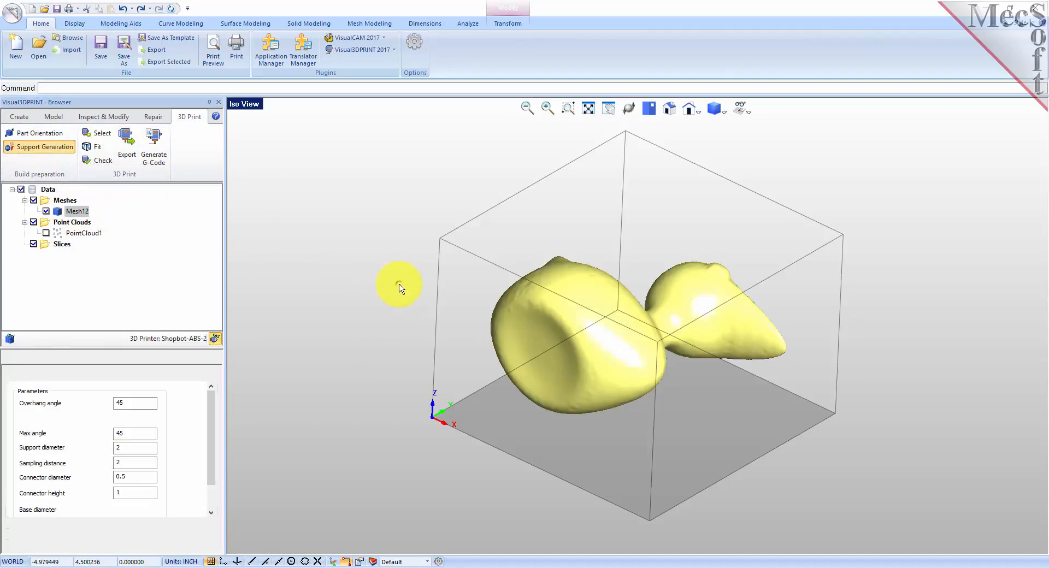
{"action": "left_click_drag", "start_coordinate": [129, 340], "coordinate": [152, 304]}
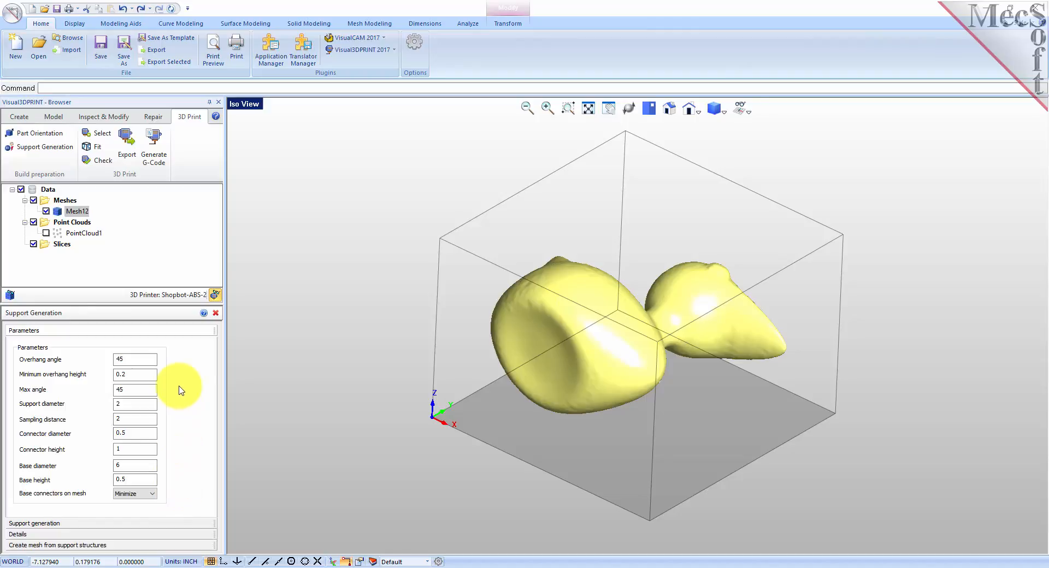
{"action": "left_click", "coordinate": [203, 314]}
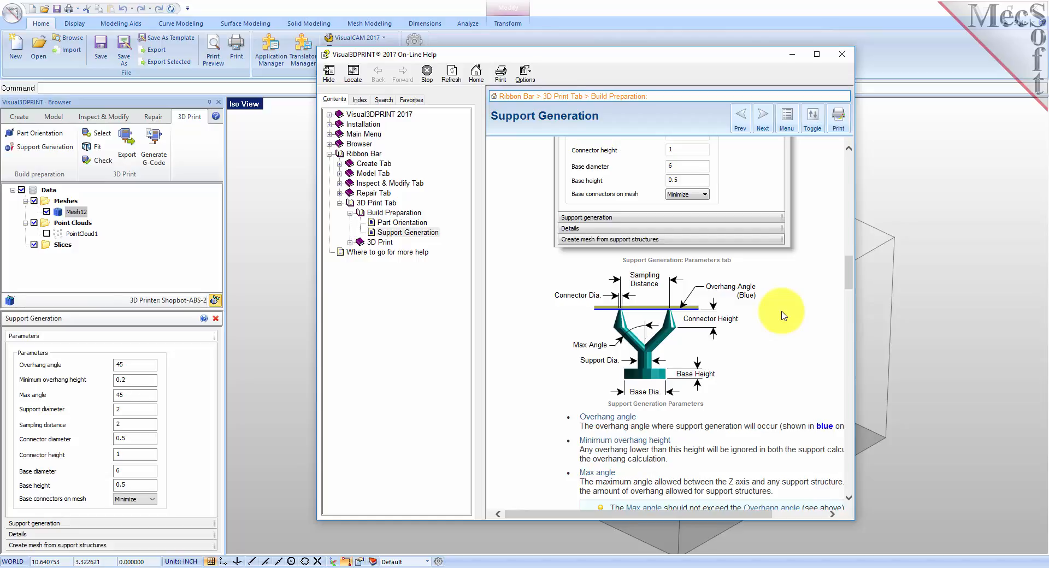
Step: Set the support diameter to 0.2 and the sampling distance to 0.25 in the support parameters
{"action": "left_click", "coordinate": [134, 410]}
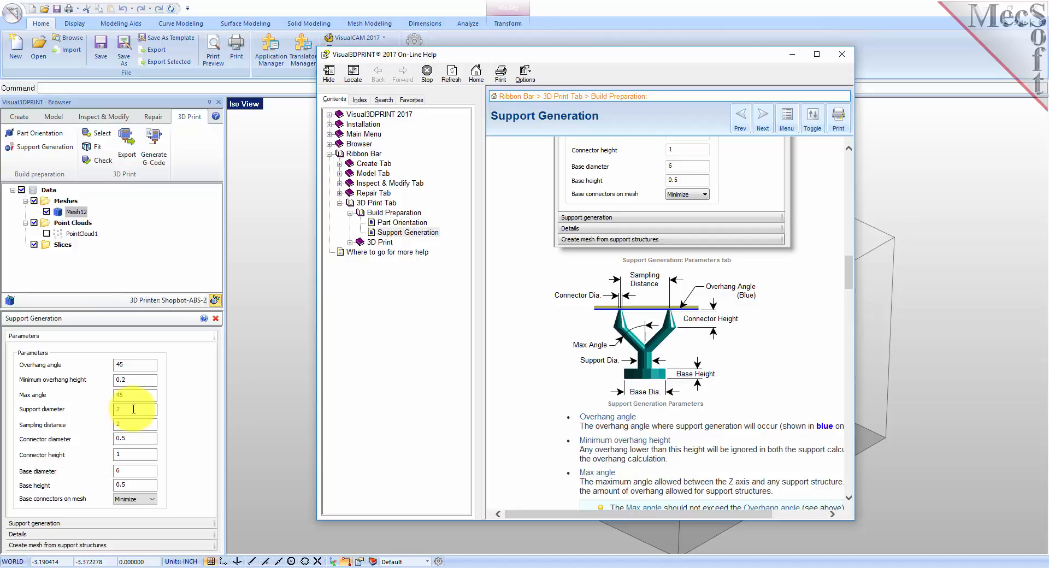
{"action": "left_click_drag", "start_coordinate": [133, 410], "coordinate": [86, 426]}
{"action": "type", "text": "0.2"}
{"action": "type", "text": "0."}
{"action": "type", "text": "25"}
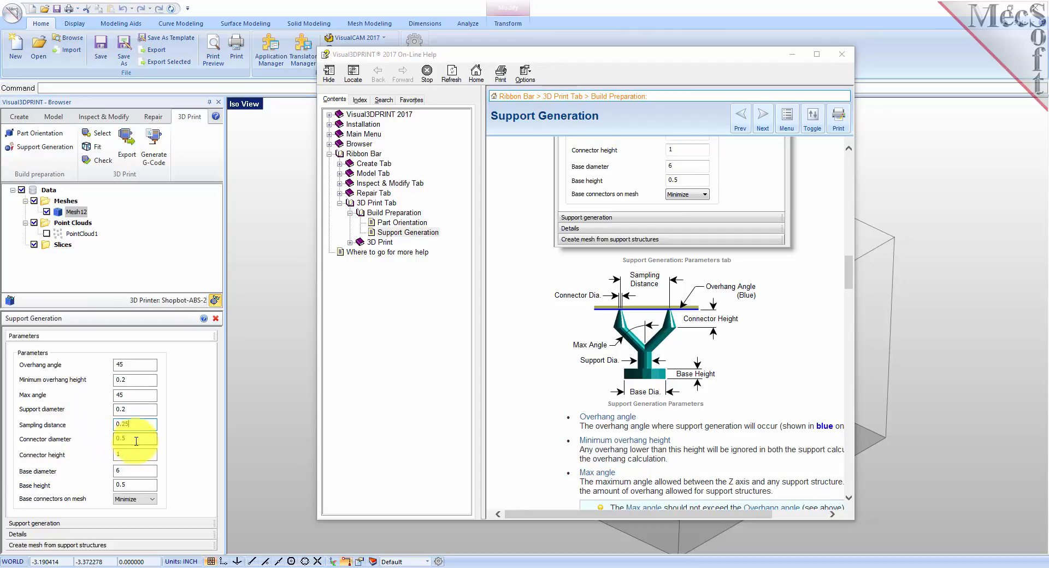
Step: Set the connector diameter to 0.1 and the connector height to 0.5 for the supports
{"action": "left_click_drag", "start_coordinate": [137, 443], "coordinate": [81, 443]}
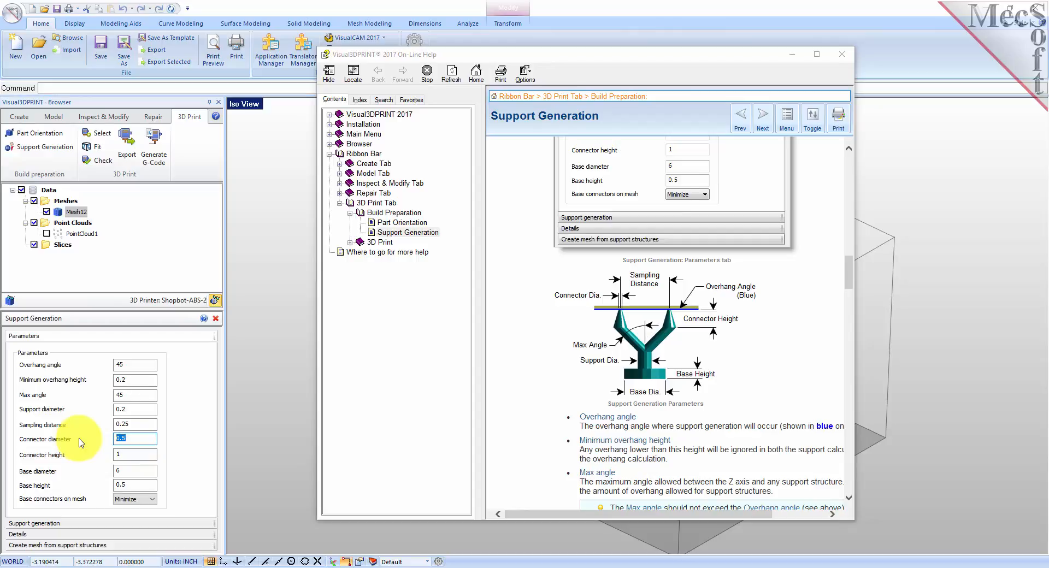
{"action": "type", "text": "0.1"}
{"action": "left_click_drag", "start_coordinate": [134, 455], "coordinate": [81, 457]}
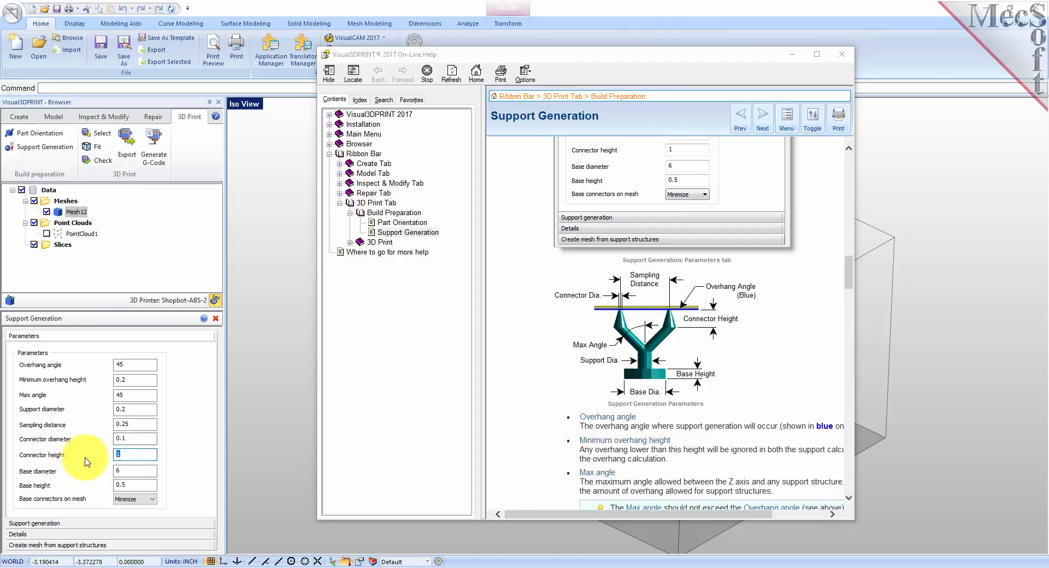
{"action": "type", "text": "0.5"}
Step: Set the base diameter to 0.375 and the base height to 0.1 for the supports
{"action": "left_click_drag", "start_coordinate": [134, 471], "coordinate": [85, 476]}
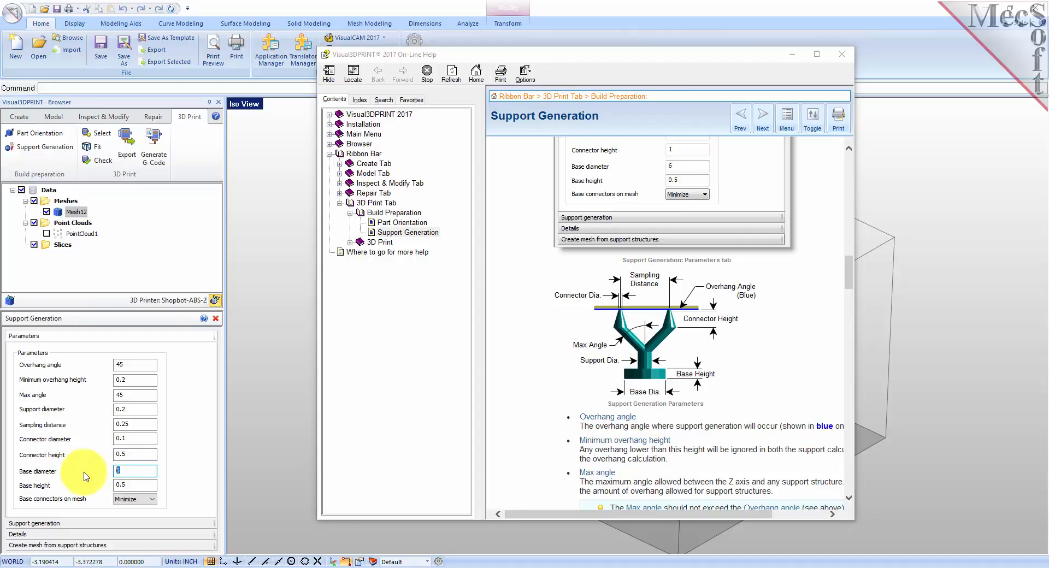
{"action": "type", "text": "0.375"}
{"action": "key", "text": "Tab"}
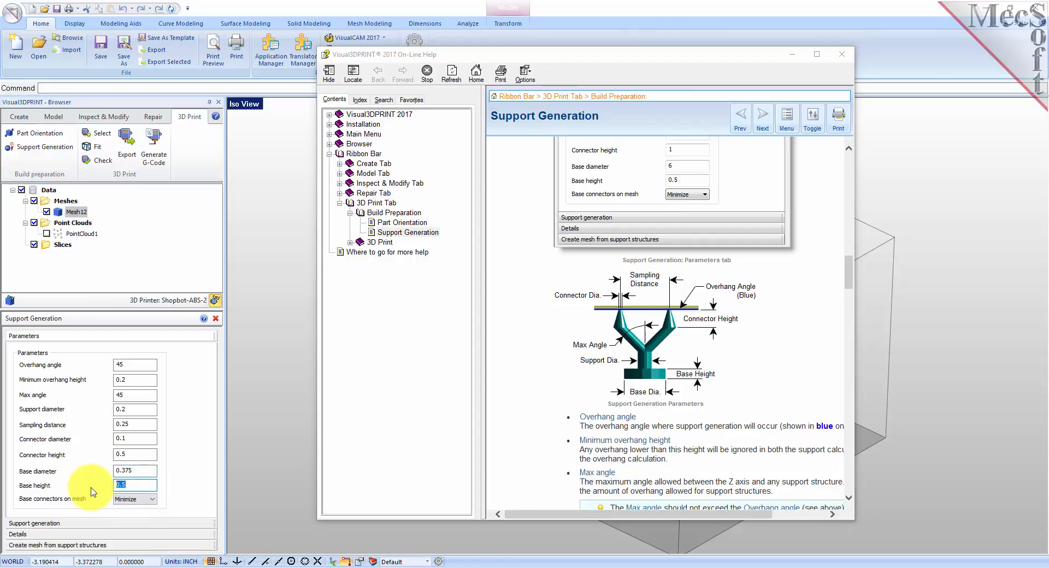
{"action": "type", "text": "0.1"}
Step: Set the minimum overhang height for support generation to 0.25
{"action": "left_click", "coordinate": [141, 380]}
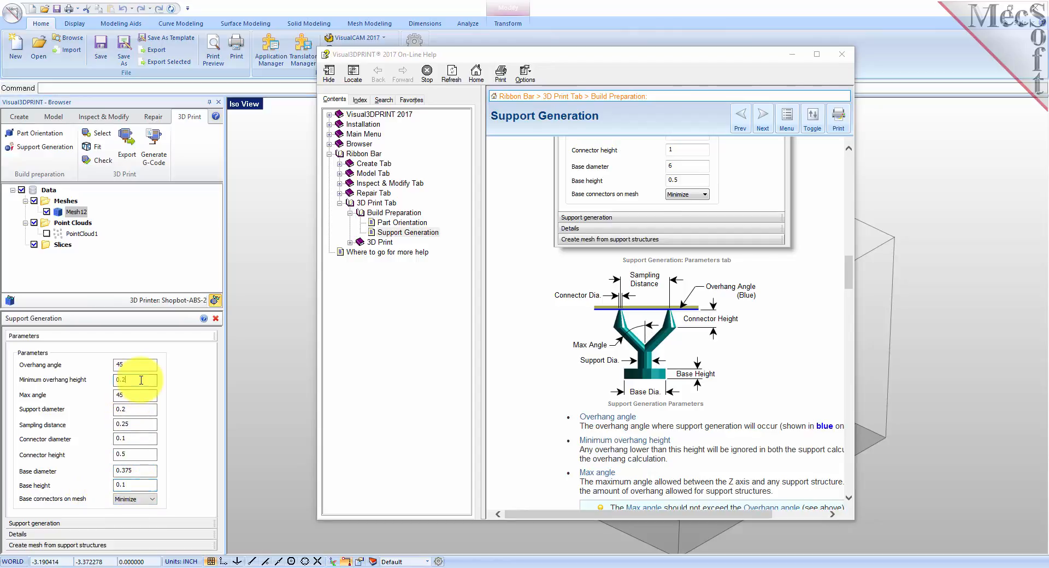
{"action": "type", "text": "5"}
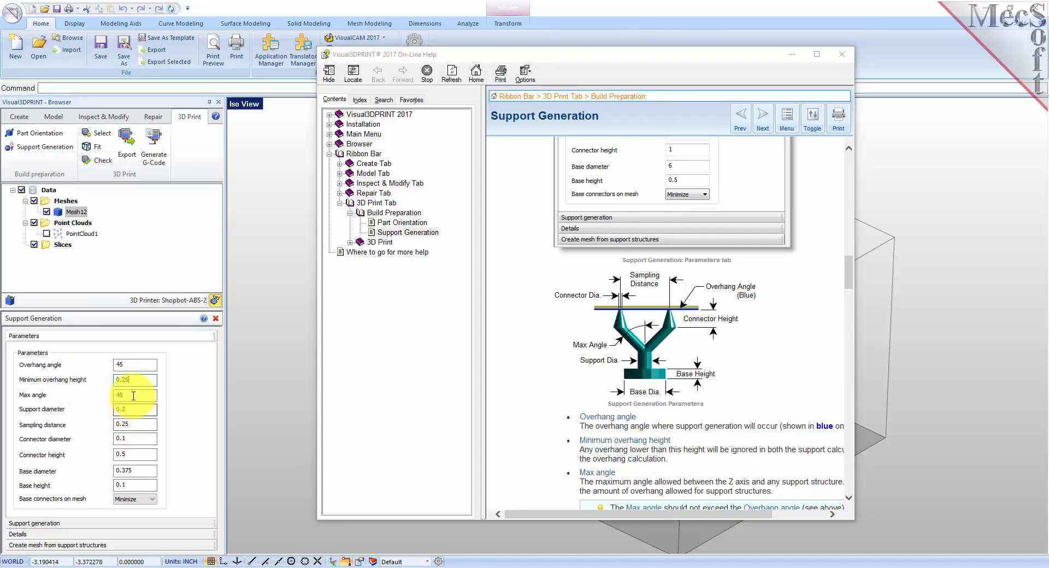
{"action": "key", "text": "Tab"}
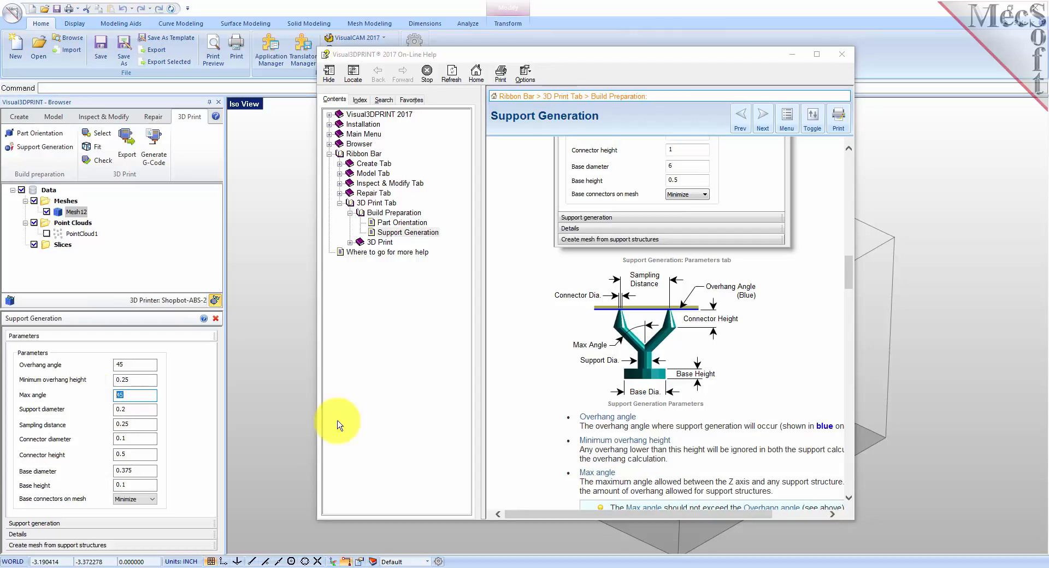
Step: Compare the support diameter, sampling distance and connector diameter settings with the parameter diagram in the help page
{"action": "mouse_move", "coordinate": [850, 279]}
{"action": "left_mouse_down"}
{"action": "mouse_move", "coordinate": [850, 320]}
{"action": "mouse_move", "coordinate": [851, 265]}
{"action": "left_mouse_up"}
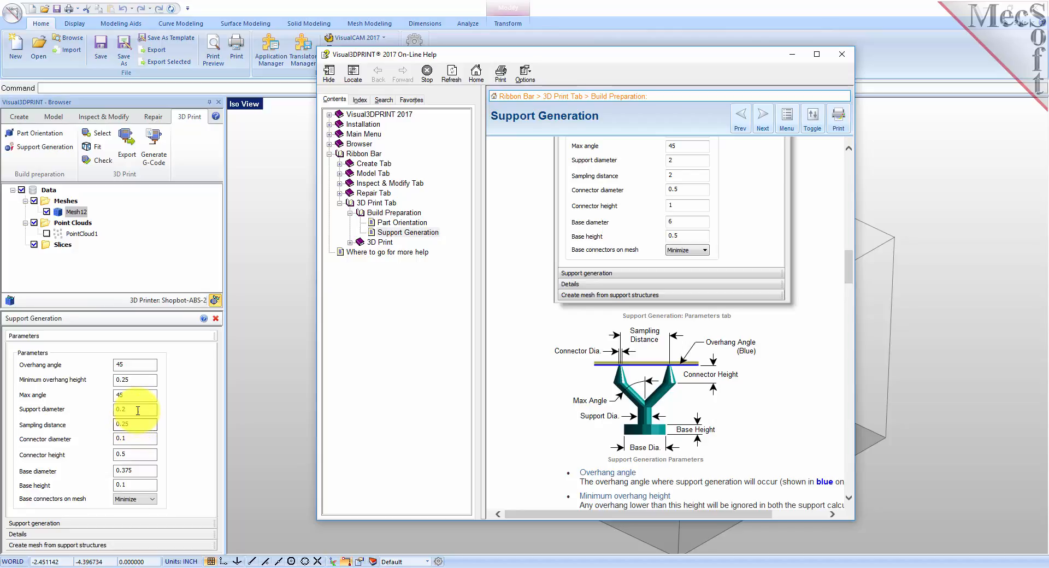
{"action": "double_click", "coordinate": [134, 409]}
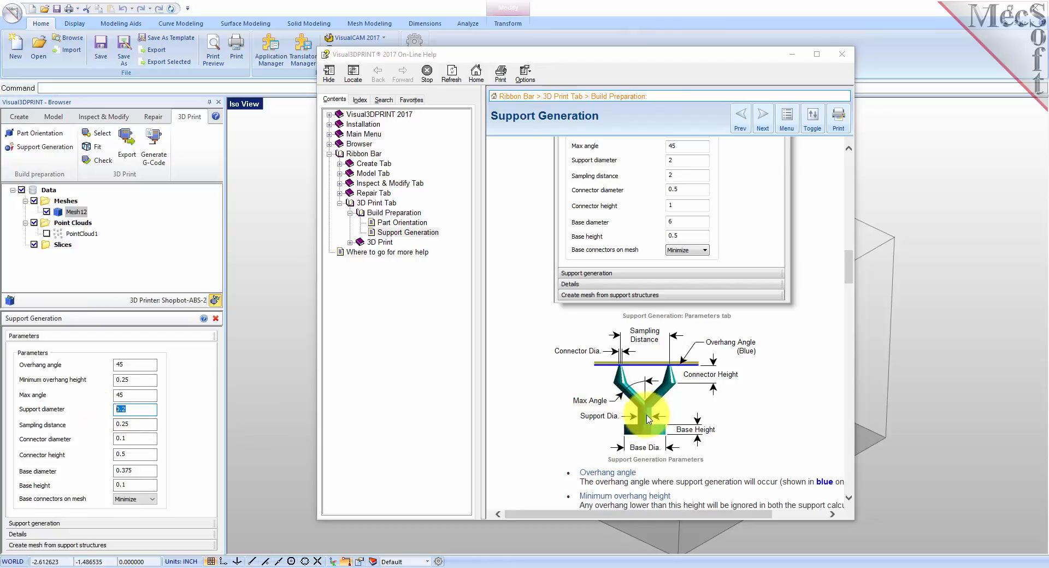
{"action": "double_click", "coordinate": [137, 424]}
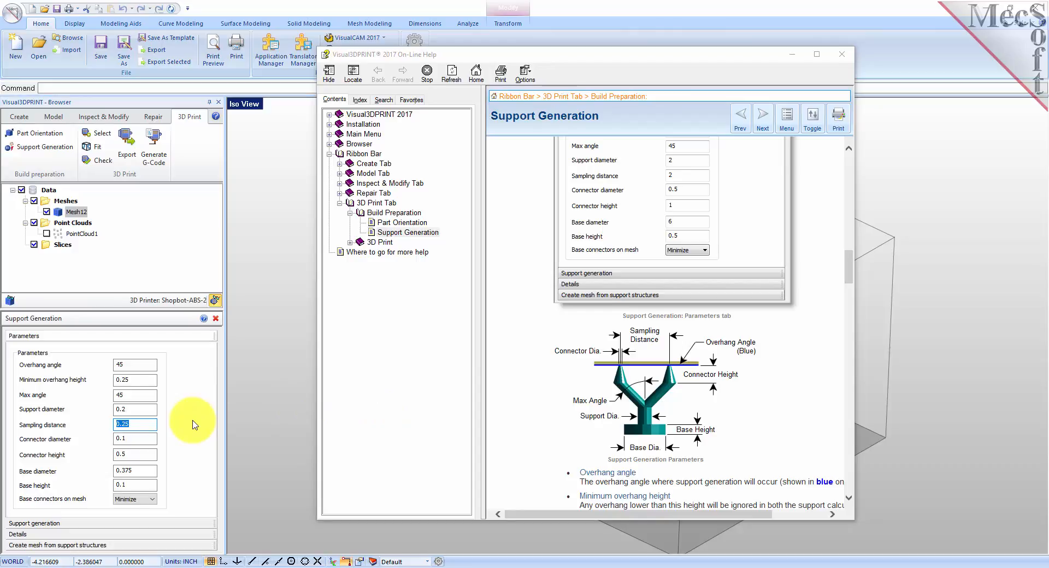
{"action": "left_click", "coordinate": [131, 439]}
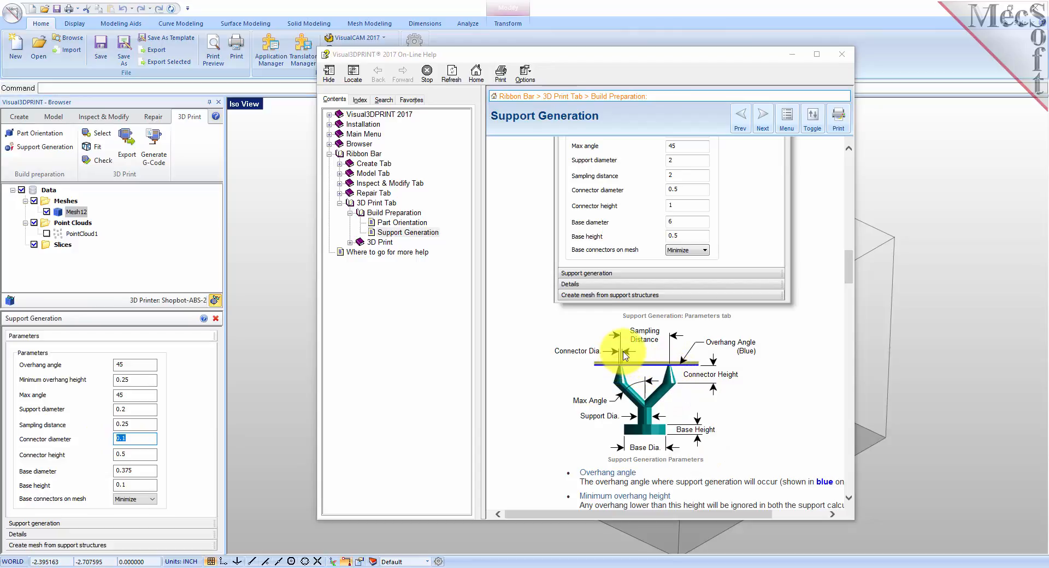
Step: Check the connector height setting against the parameter diagram, close the help page, and review the base connectors on mesh option
{"action": "left_click", "coordinate": [140, 454]}
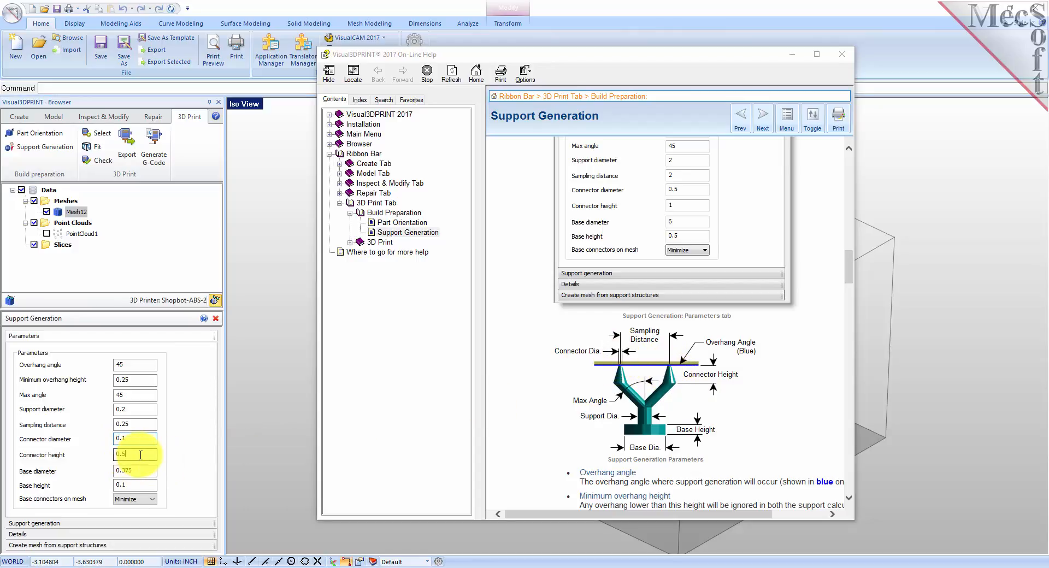
{"action": "left_click_drag", "start_coordinate": [140, 455], "coordinate": [100, 461]}
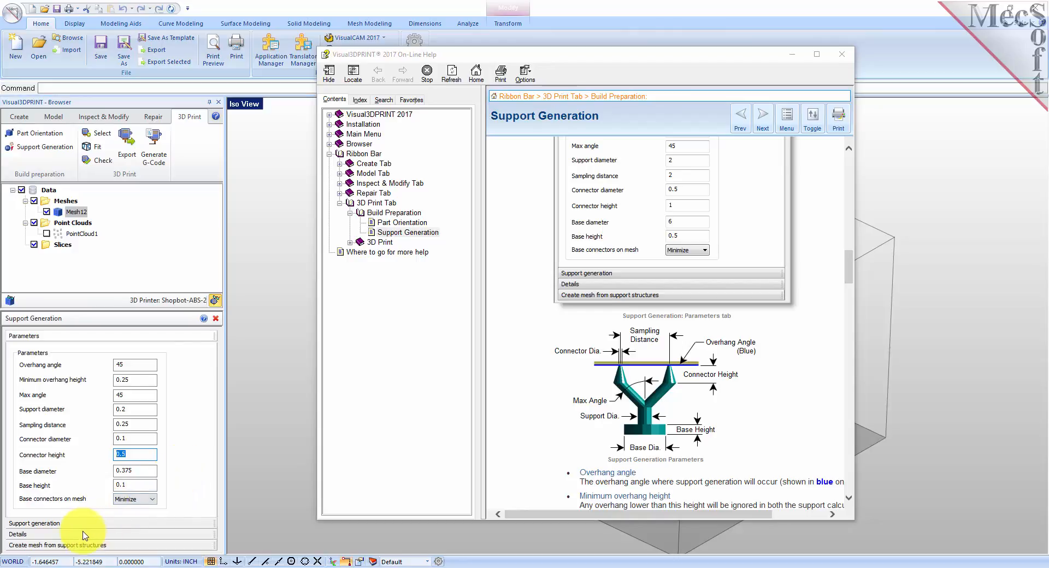
{"action": "left_click", "coordinate": [841, 55]}
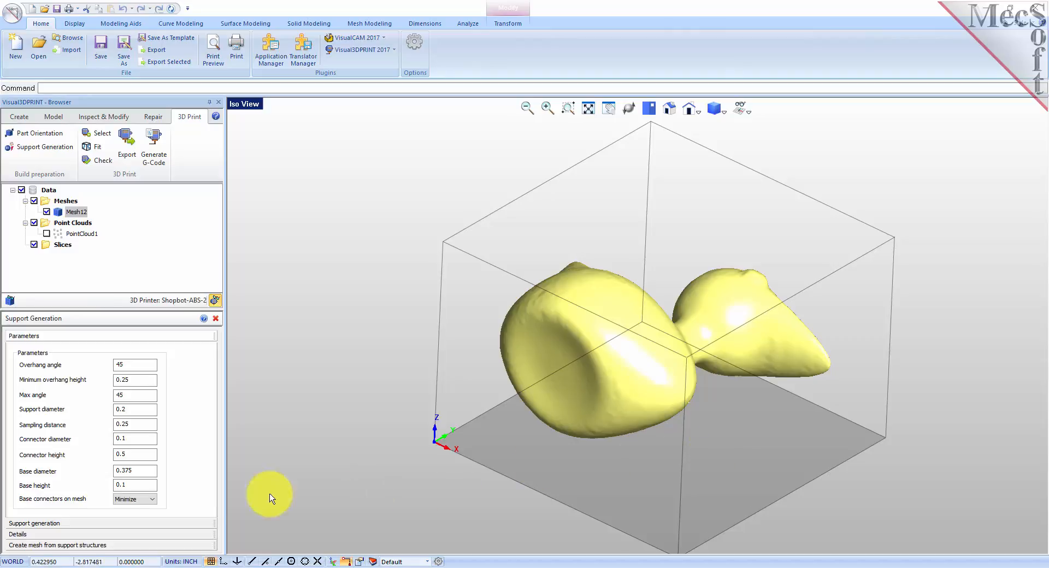
{"action": "left_click", "coordinate": [153, 499]}
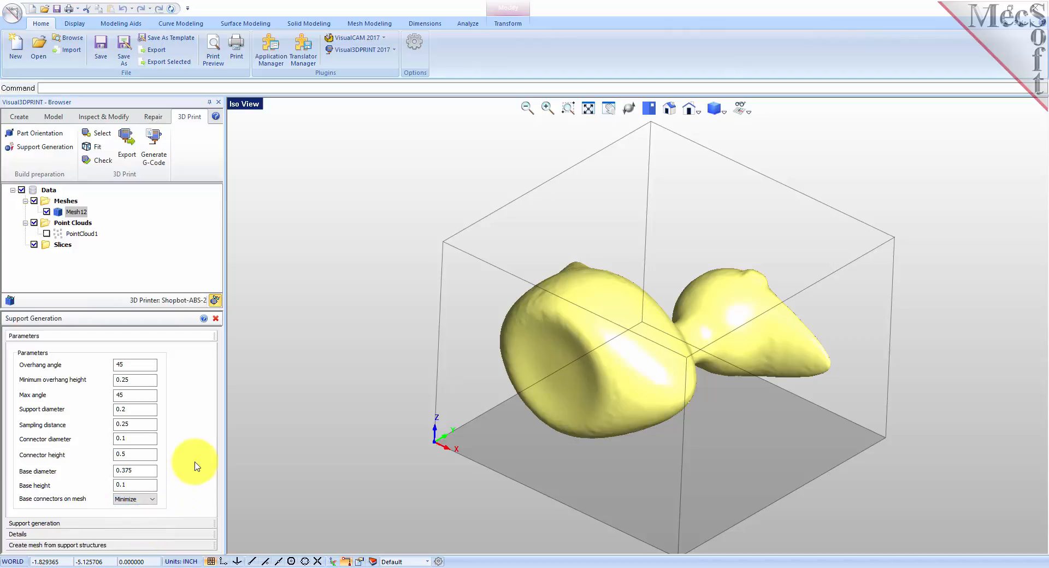
Step: Generate tree supports for the duck mesh automatically and hide the printer's build volume
{"action": "left_click", "coordinate": [64, 526]}
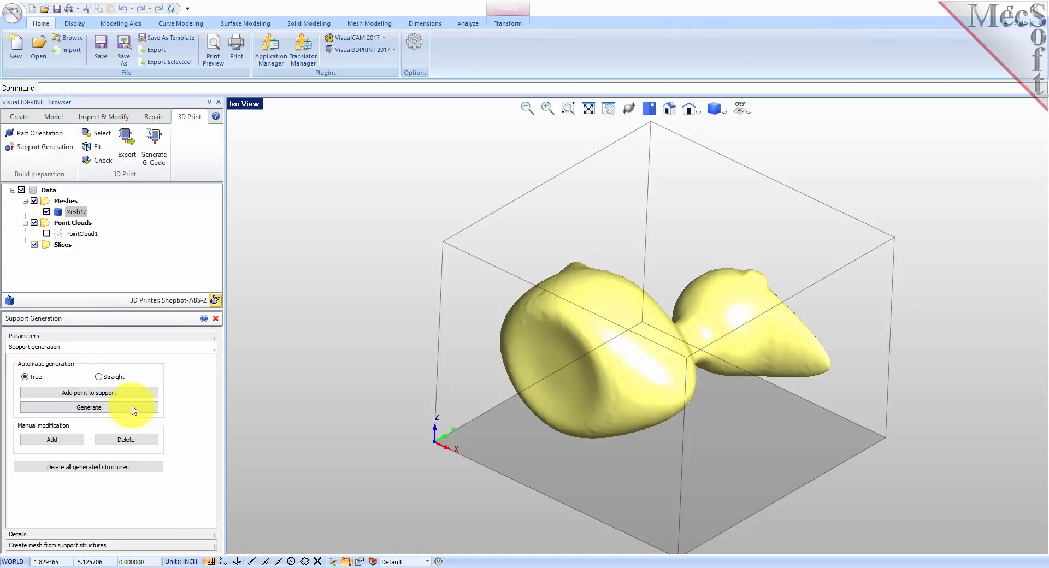
{"action": "left_click", "coordinate": [115, 409]}
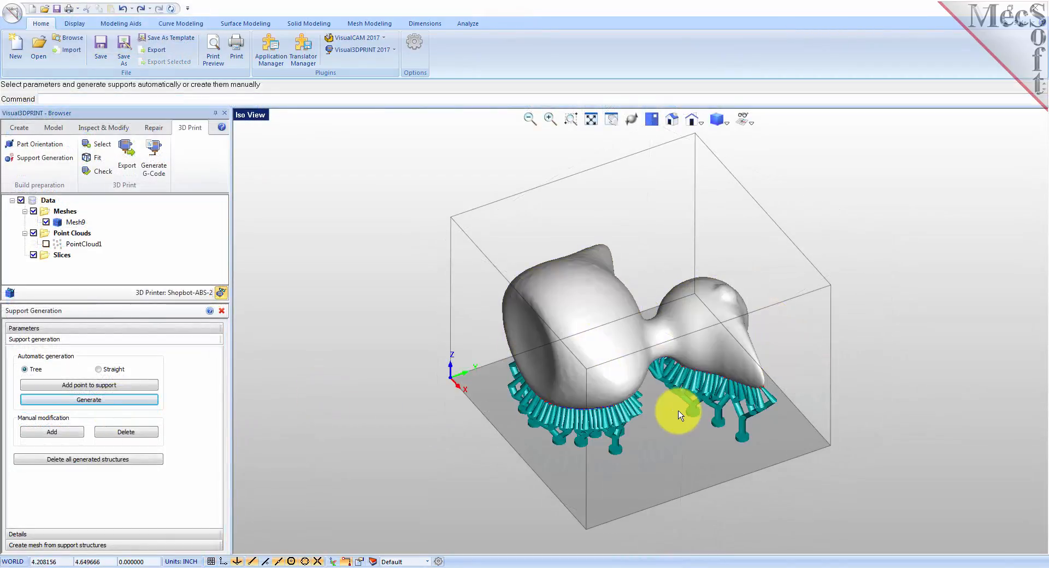
{"action": "mouse_move", "coordinate": [698, 453]}
{"action": "middle_mouse_down"}
{"action": "mouse_move", "coordinate": [705, 422]}
{"action": "mouse_move", "coordinate": [703, 441]}
{"action": "middle_mouse_up"}
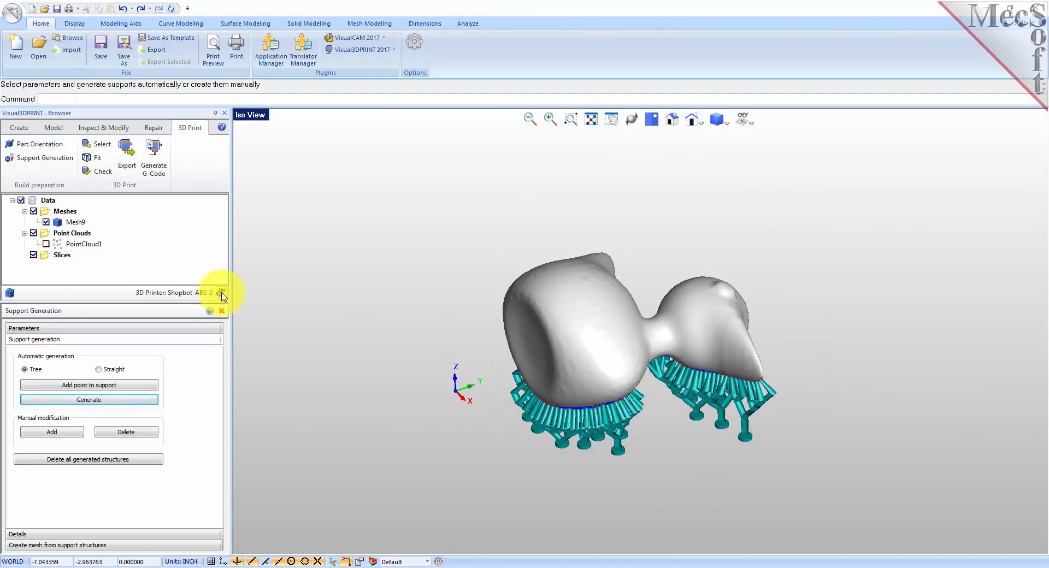
{"action": "middle_click_drag", "start_coordinate": [704, 465], "coordinate": [704, 409]}
{"action": "scroll", "coordinate": [714, 408], "scroll_direction": "up", "scroll_amount": 5}
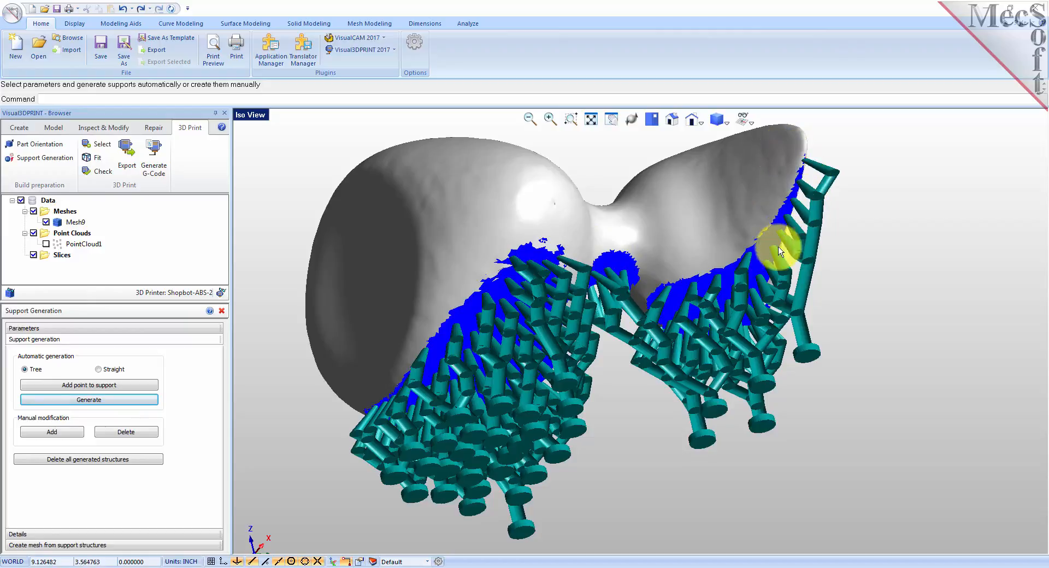
{"action": "middle_click_drag", "start_coordinate": [679, 290], "coordinate": [654, 302]}
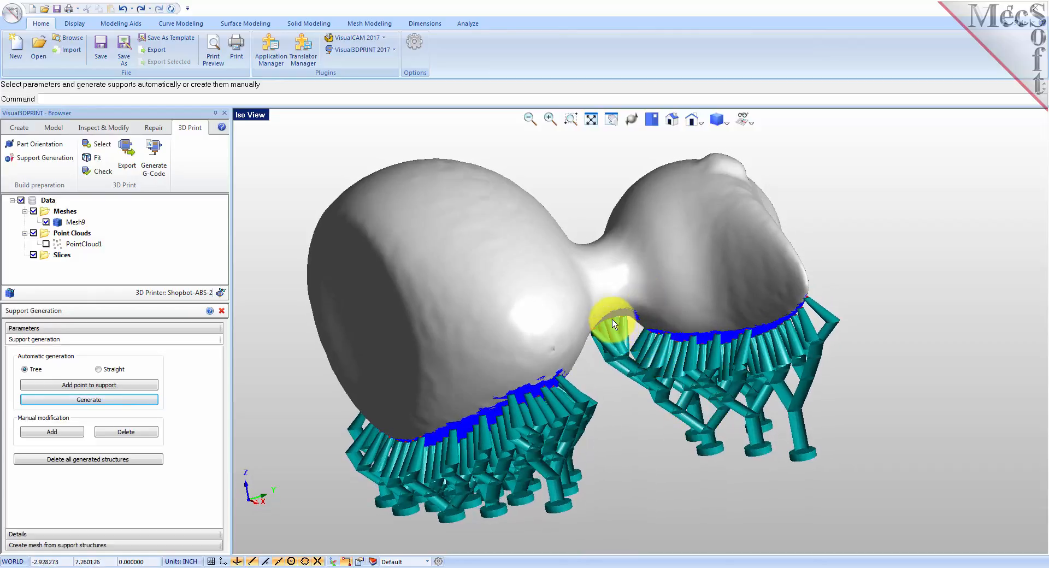
{"action": "middle_click_drag", "start_coordinate": [608, 325], "coordinate": [619, 280]}
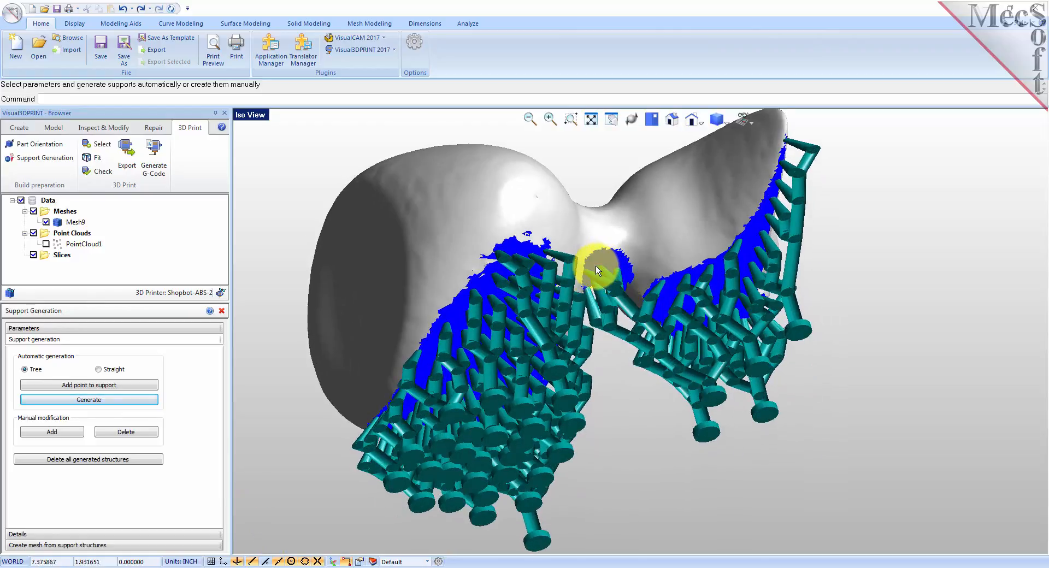
{"action": "middle_click_drag", "start_coordinate": [589, 260], "coordinate": [627, 287]}
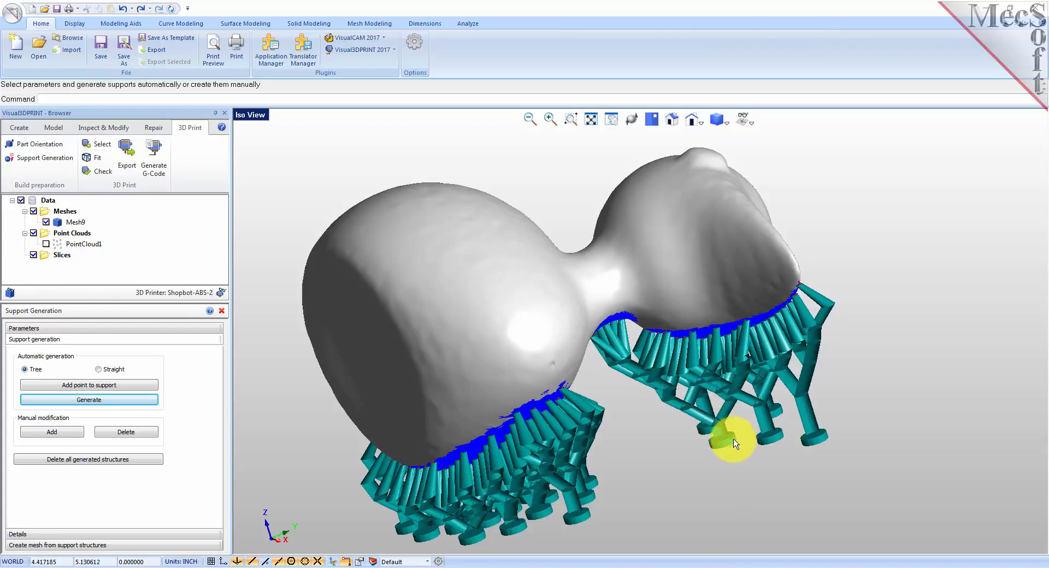
{"action": "middle_click_drag", "start_coordinate": [648, 428], "coordinate": [681, 422]}
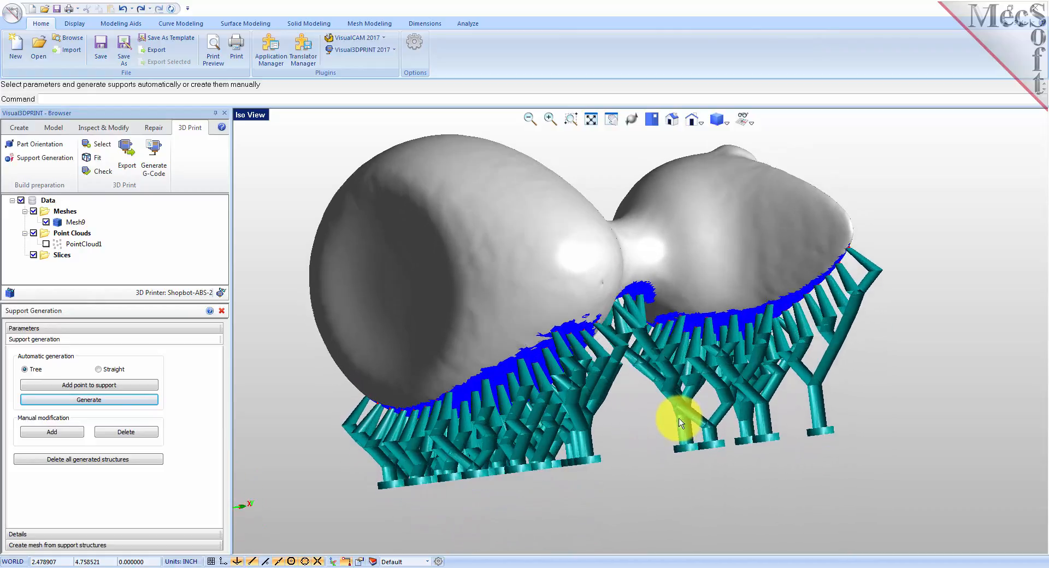
Step: Generate the duck's supports automatically with the Straight type in place of the tree supports
{"action": "left_click", "coordinate": [99, 369]}
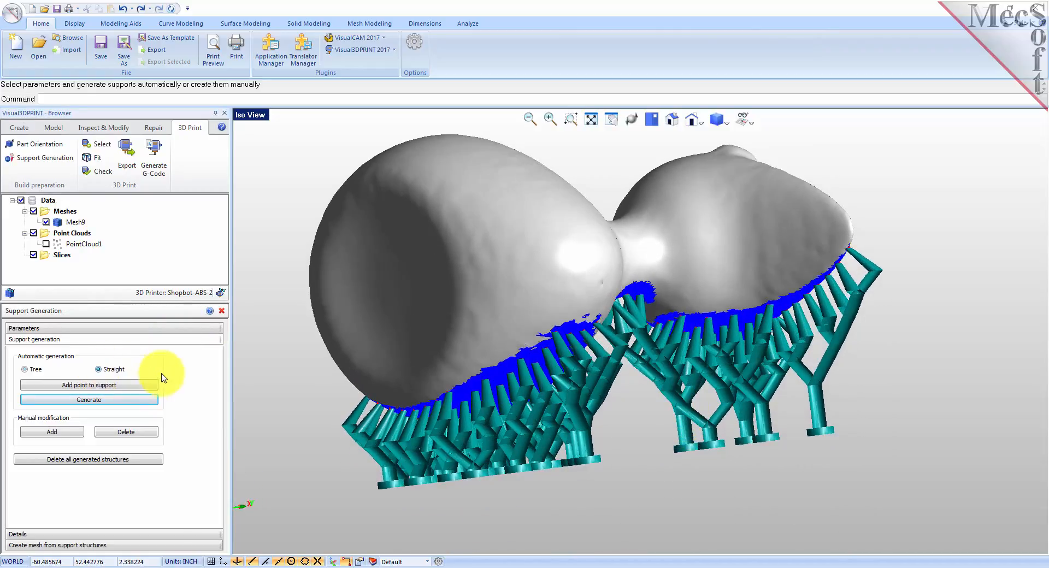
{"action": "left_click", "coordinate": [124, 403]}
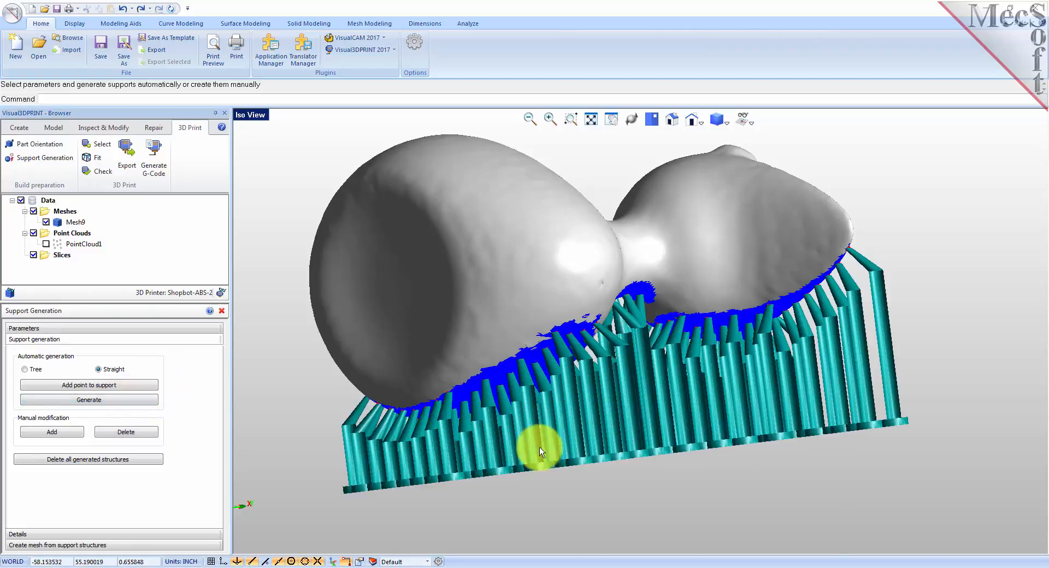
{"action": "middle_click_drag", "start_coordinate": [627, 444], "coordinate": [647, 491]}
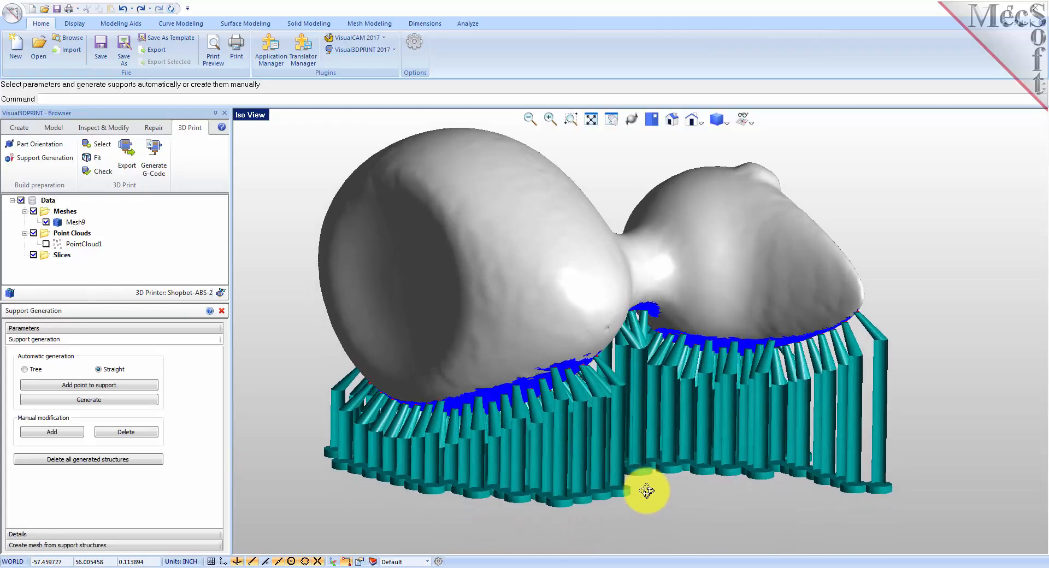
{"action": "middle_click_drag", "start_coordinate": [646, 491], "coordinate": [644, 494]}
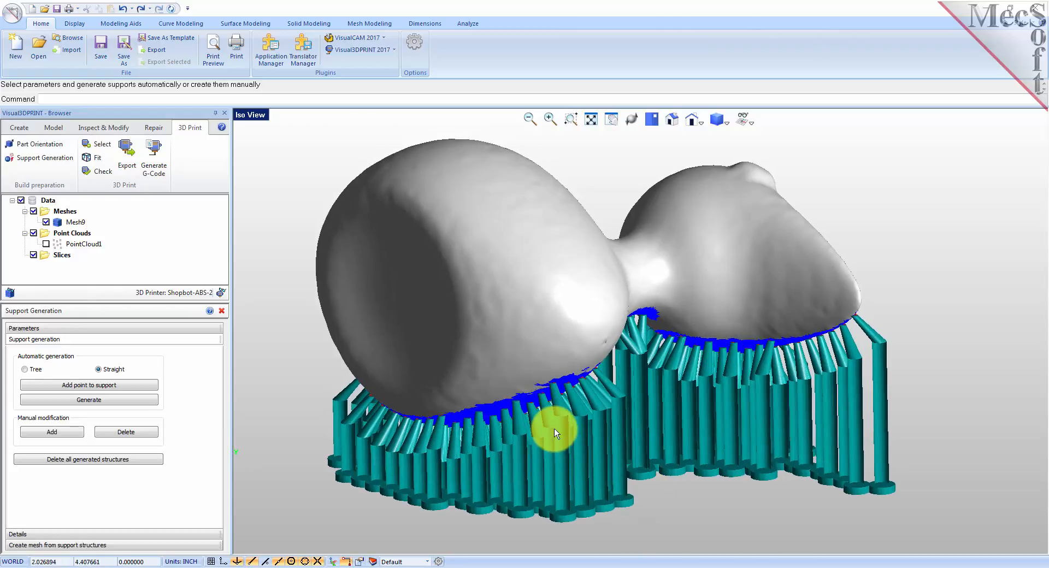
Step: Switch the automatic support type back to Tree and regenerate the duck's supports
{"action": "left_click", "coordinate": [25, 370]}
{"action": "left_click", "coordinate": [89, 401]}
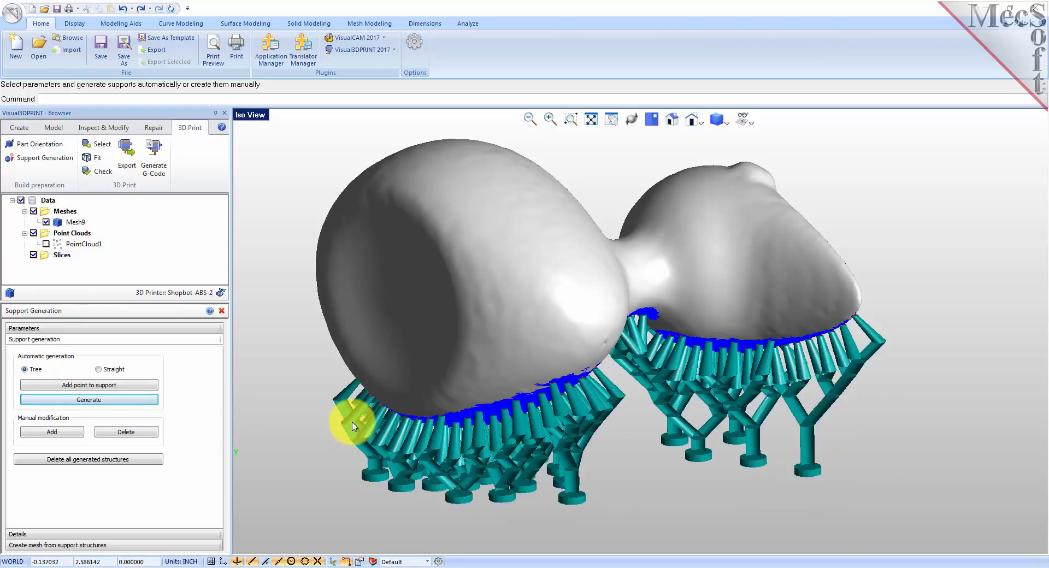
Step: Manually delete three support branches from the small blue overhang area beneath the duck's neck
{"action": "middle_click_drag", "start_coordinate": [694, 484], "coordinate": [652, 457]}
{"action": "scroll", "coordinate": [664, 355], "scroll_direction": "up", "scroll_amount": 2}
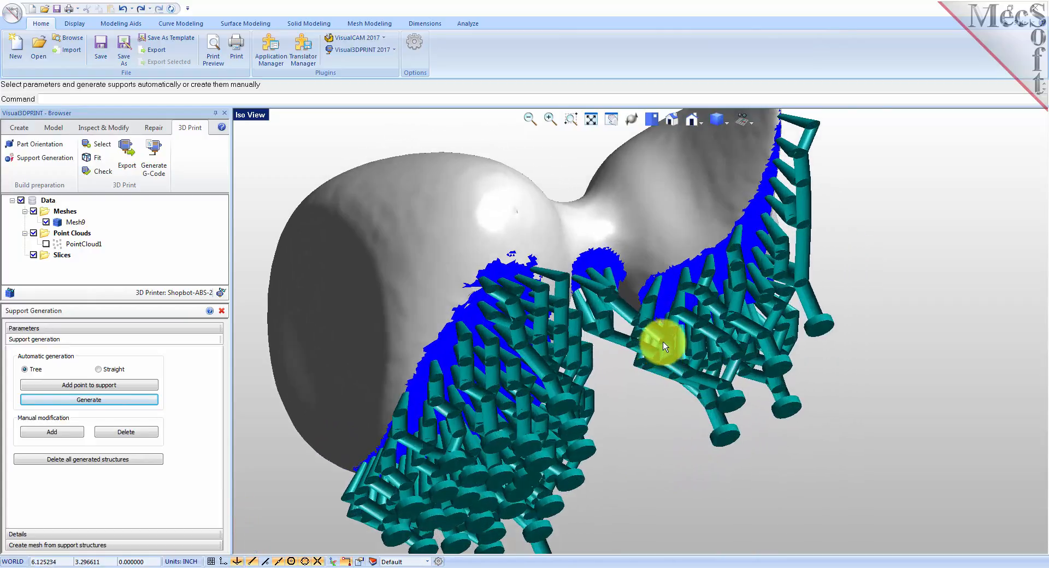
{"action": "middle_click_drag", "start_coordinate": [669, 321], "coordinate": [667, 331]}
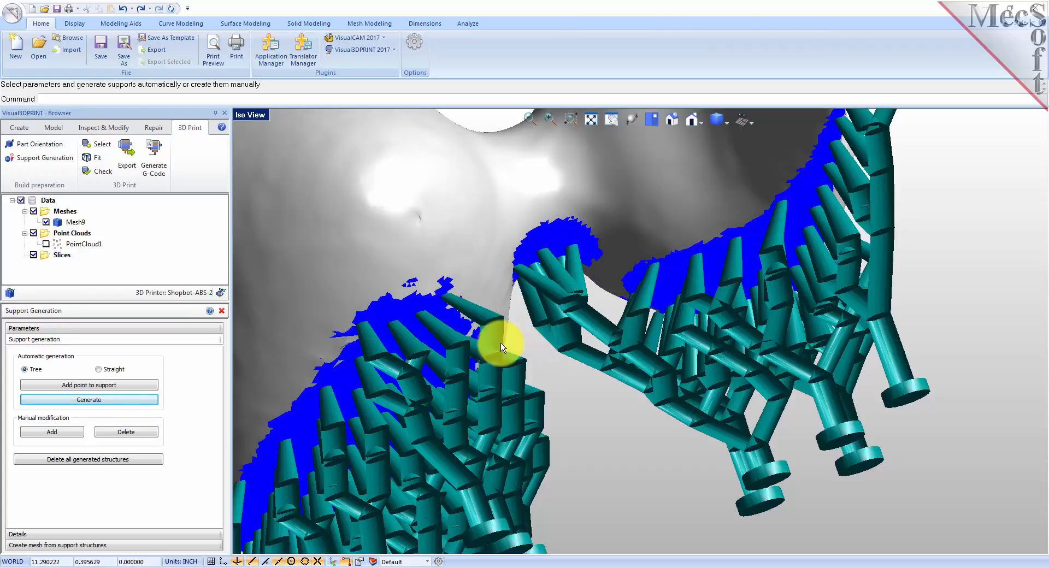
{"action": "left_click", "coordinate": [126, 431]}
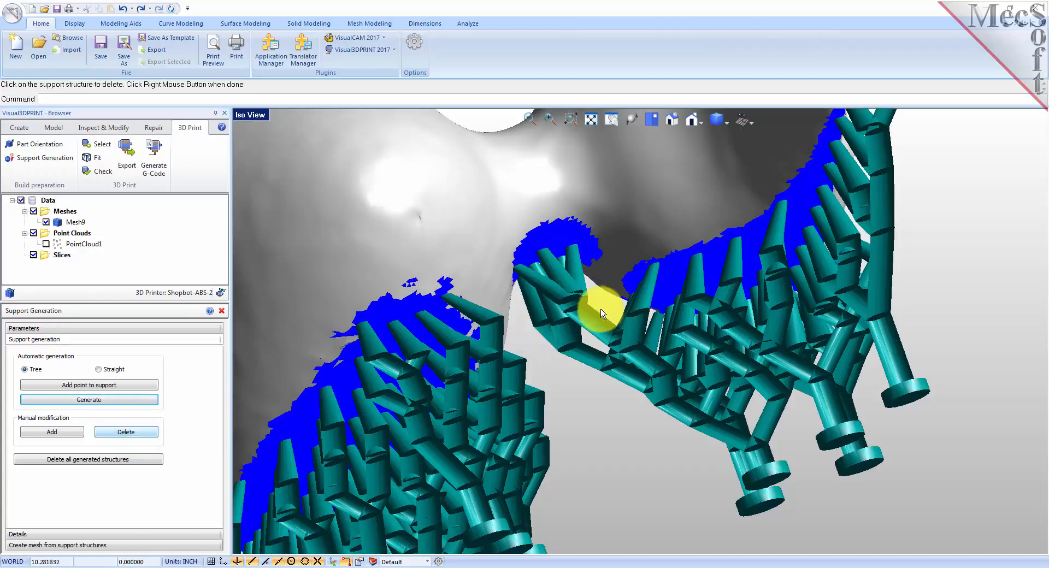
{"action": "left_click", "coordinate": [575, 253]}
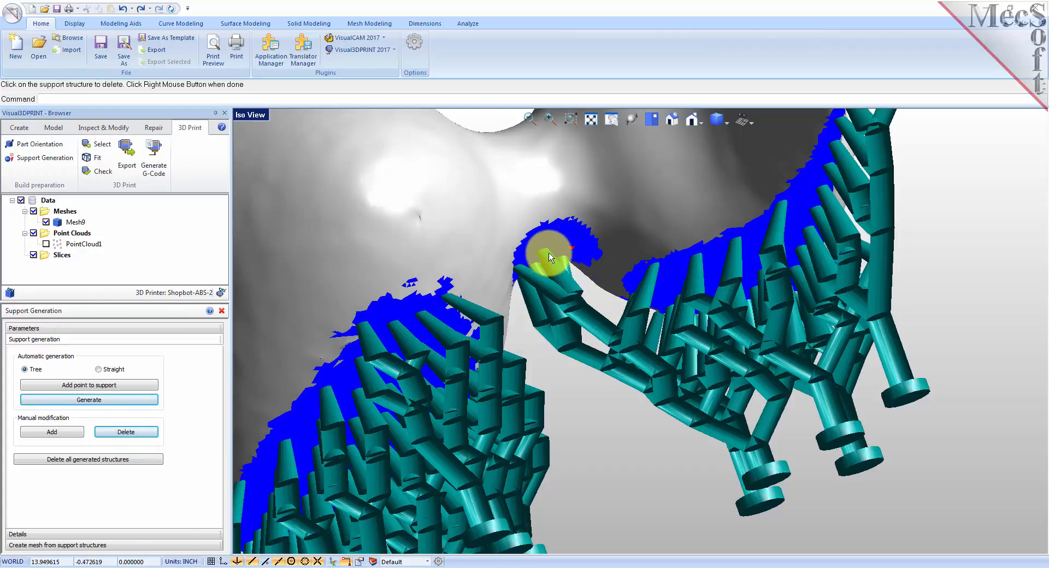
{"action": "left_click", "coordinate": [567, 267]}
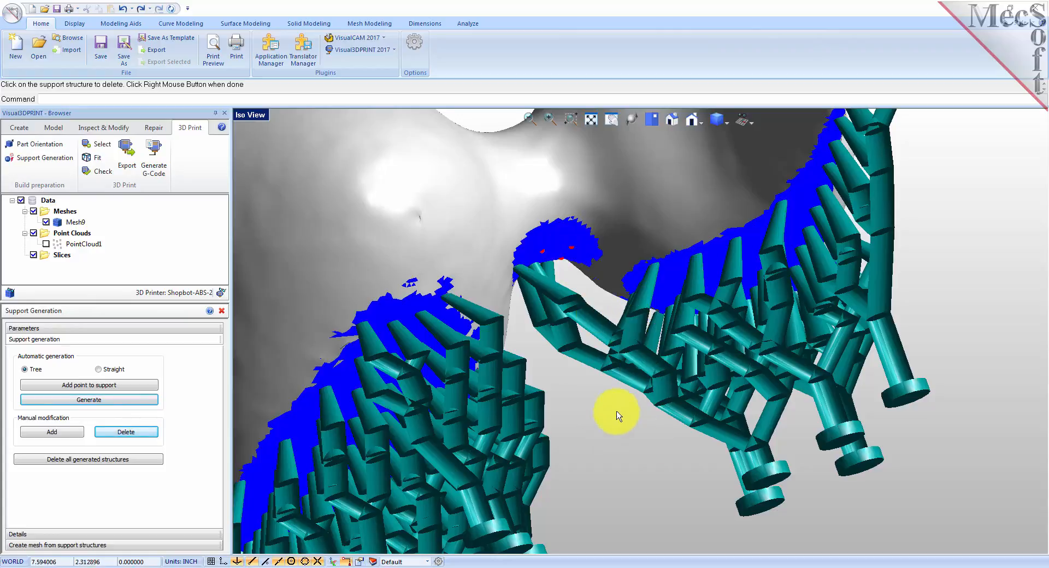
Step: Manually add supports at the cleared points and a new point beneath the neck, plus one in the body's overhang area
{"action": "left_click", "coordinate": [61, 431]}
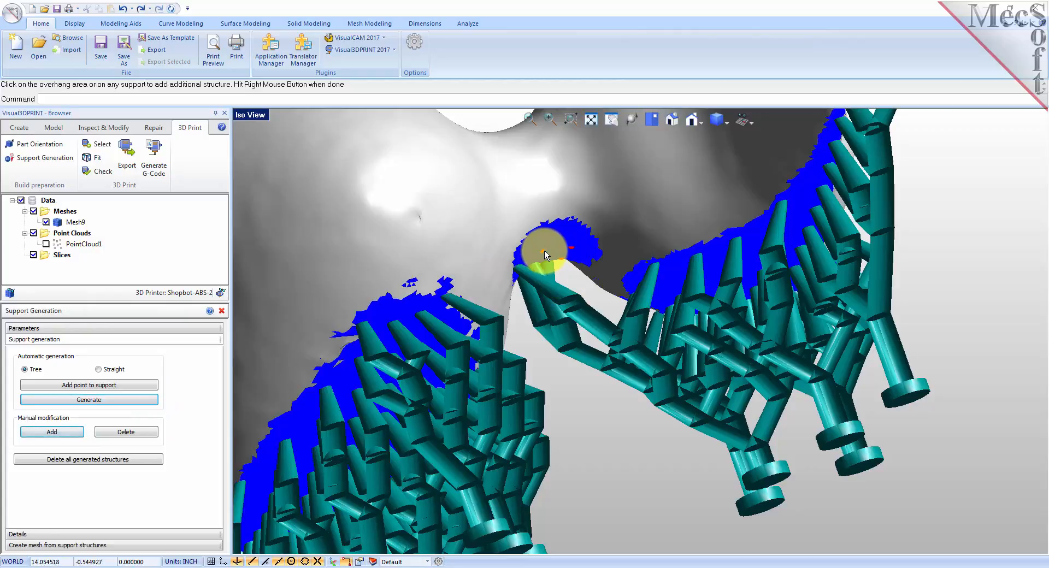
{"action": "left_click", "coordinate": [546, 255]}
{"action": "left_click", "coordinate": [571, 252]}
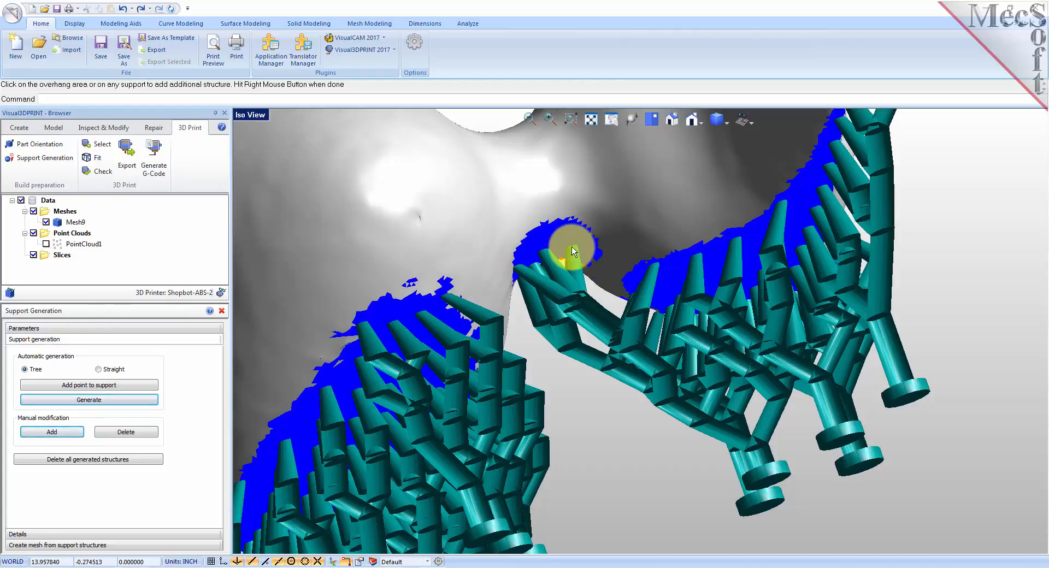
{"action": "left_click", "coordinate": [558, 232]}
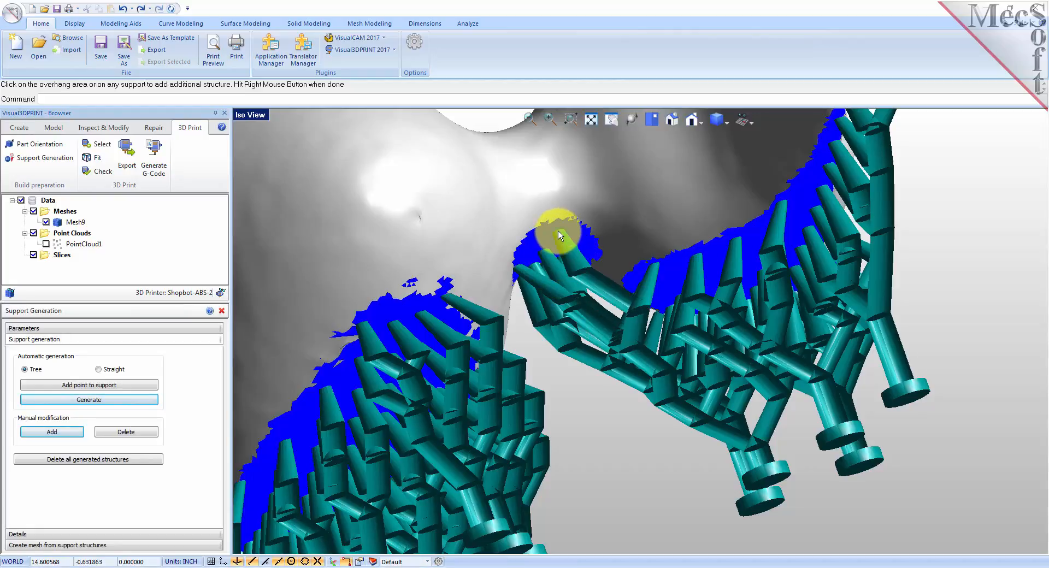
{"action": "left_click", "coordinate": [298, 424]}
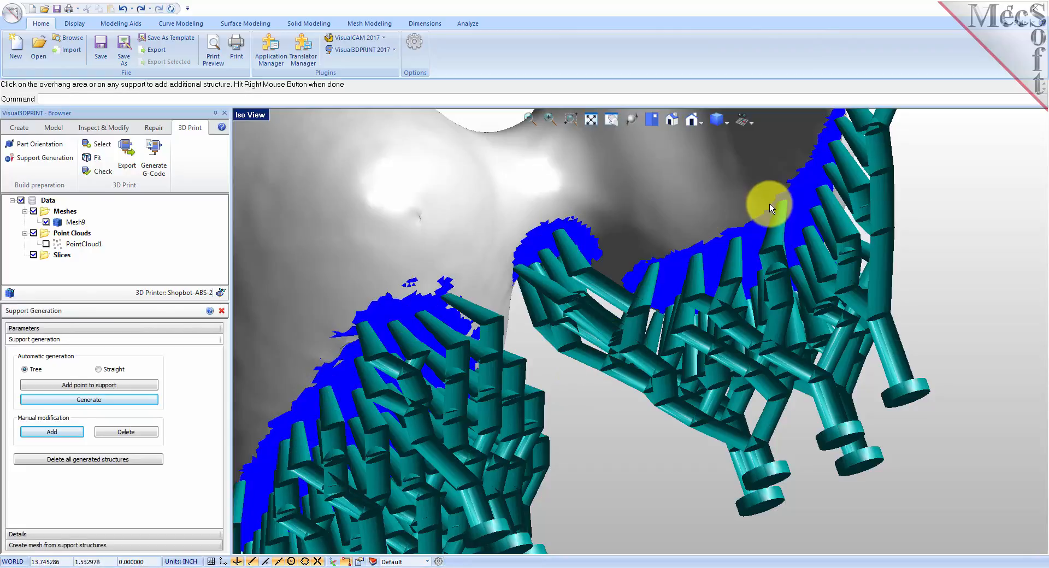
Step: Check the volume and length characteristics of the support structures
{"action": "scroll", "coordinate": [770, 203], "scroll_direction": "down", "scroll_amount": 5}
{"action": "middle_click_drag", "start_coordinate": [666, 281], "coordinate": [711, 258]}
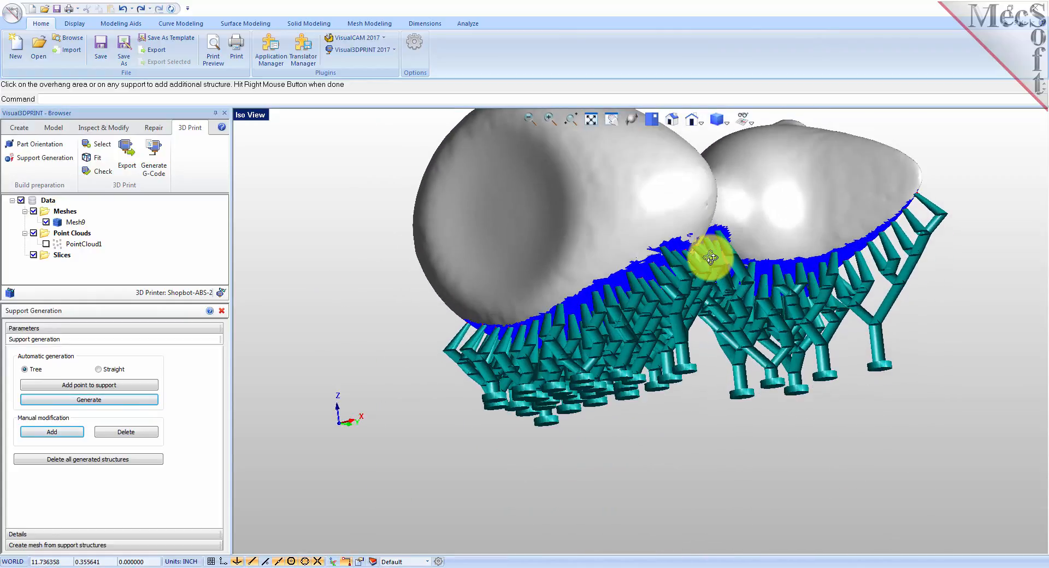
{"action": "left_click", "coordinate": [711, 258]}
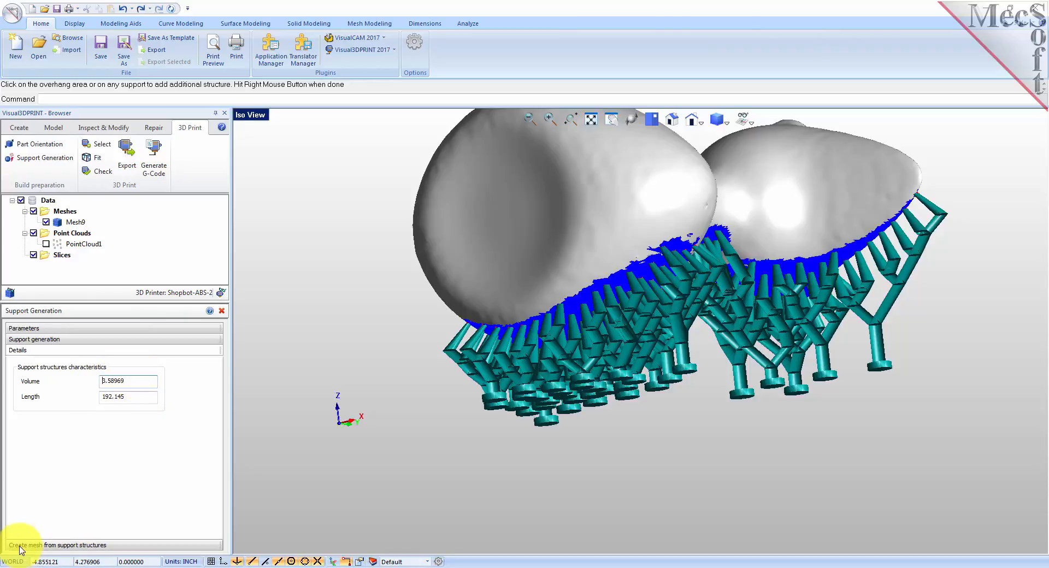
Step: Create a mesh from the support structures using the option that keeps it separate from the part
{"action": "left_click", "coordinate": [70, 546]}
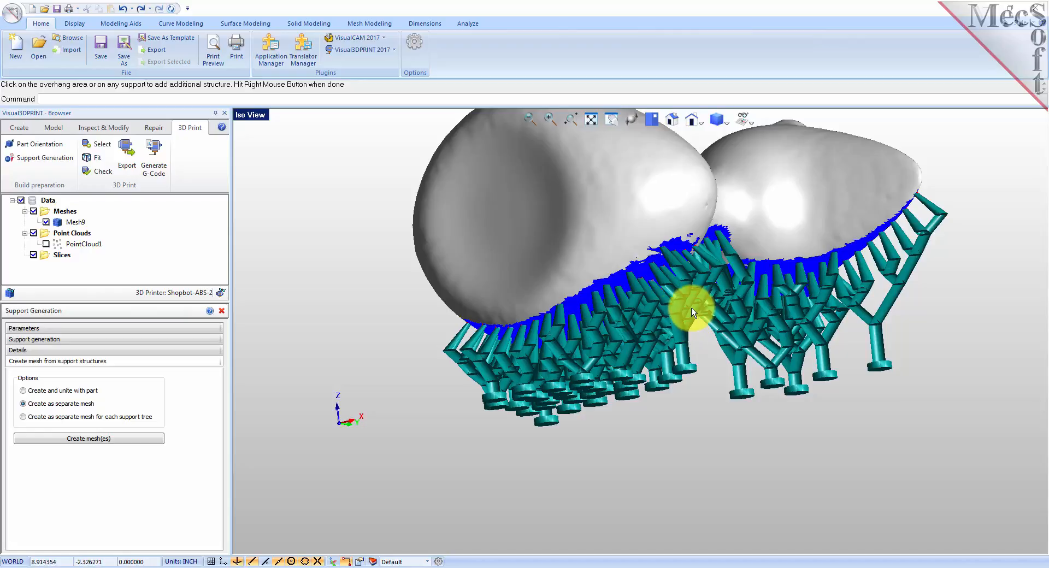
{"action": "mouse_move", "coordinate": [697, 311]}
{"action": "middle_mouse_down"}
{"action": "mouse_move", "coordinate": [698, 352]}
{"action": "mouse_move", "coordinate": [698, 328]}
{"action": "middle_mouse_up"}
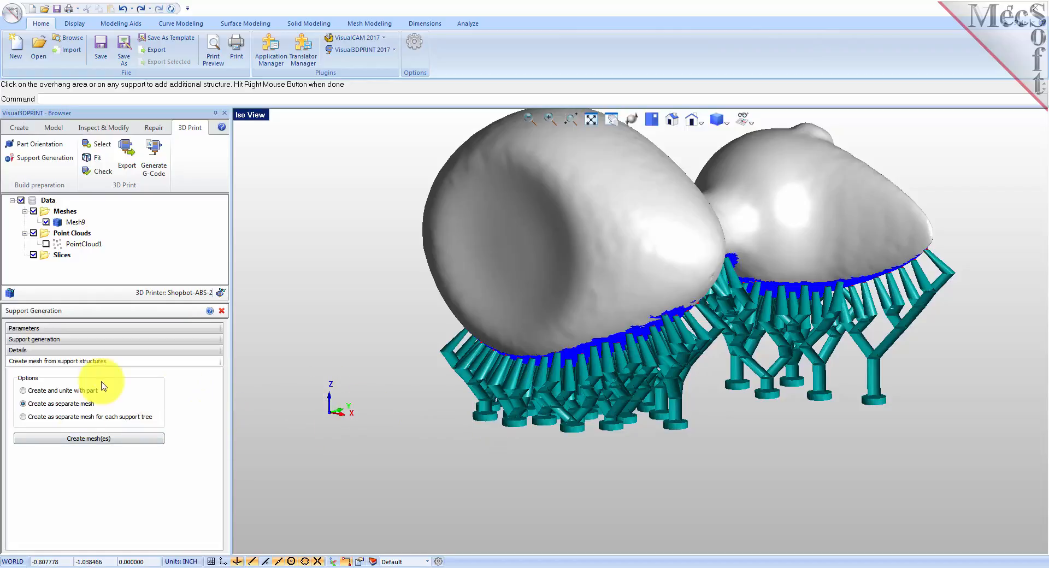
{"action": "left_click", "coordinate": [130, 440]}
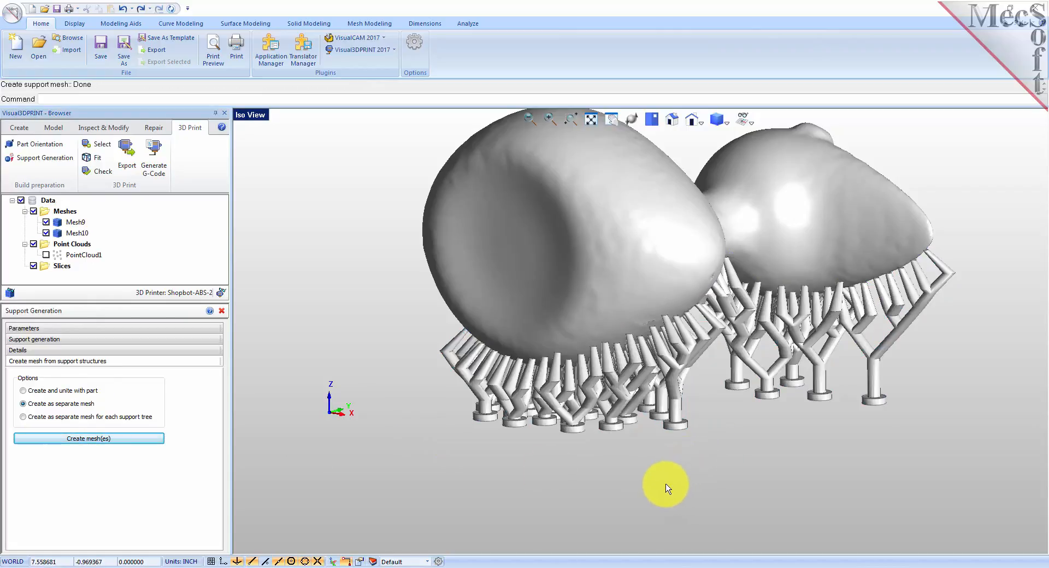
Step: Select the support mesh and then the duck mesh to tell them apart, and close Support Generation
{"action": "middle_click_drag", "start_coordinate": [748, 411], "coordinate": [711, 393]}
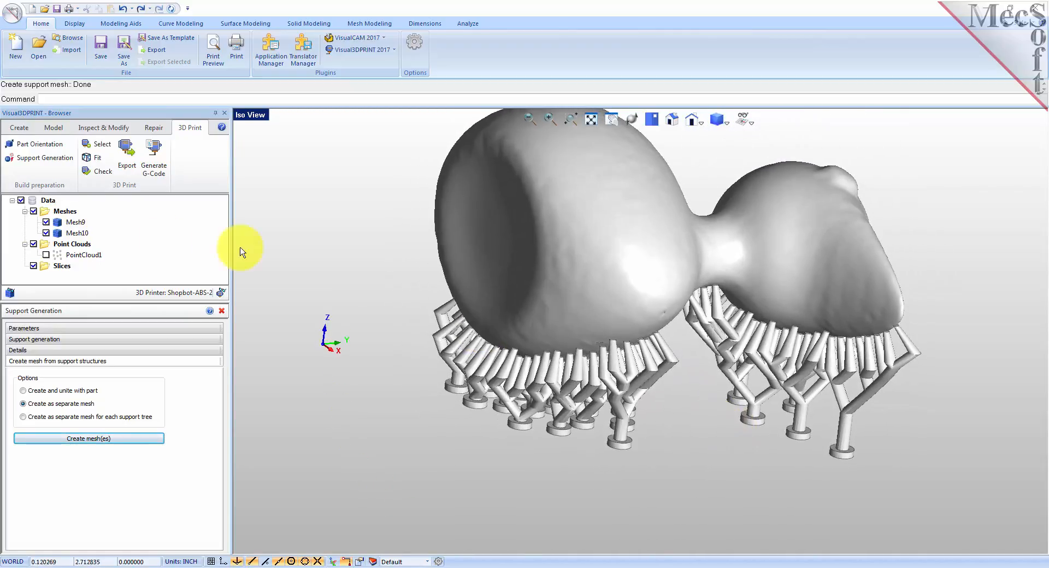
{"action": "left_click", "coordinate": [76, 233]}
{"action": "left_click", "coordinate": [77, 222]}
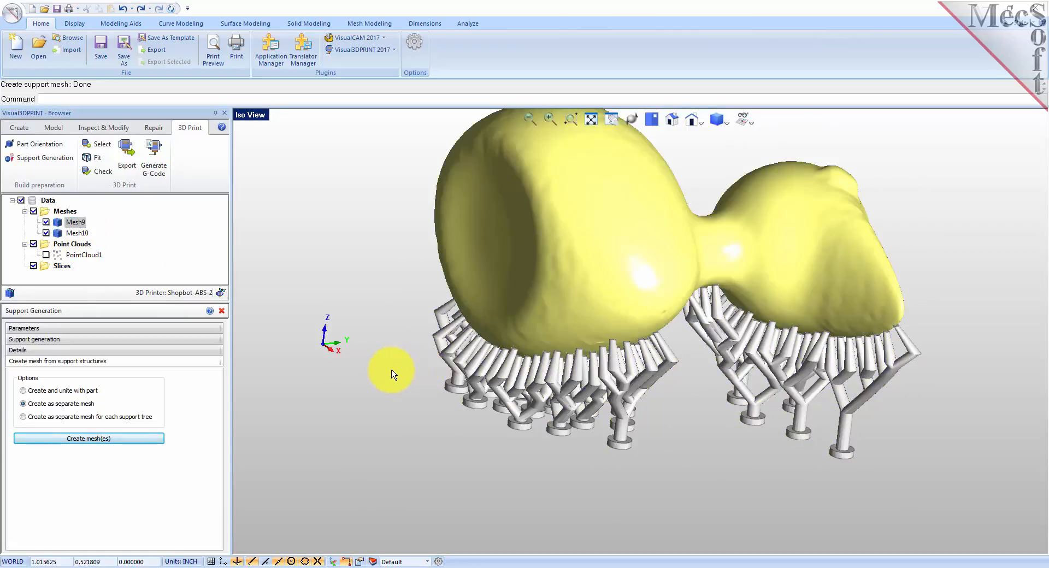
{"action": "mouse_move", "coordinate": [695, 466]}
{"action": "middle_mouse_down"}
{"action": "mouse_move", "coordinate": [680, 405]}
{"action": "mouse_move", "coordinate": [689, 475]}
{"action": "middle_mouse_up"}
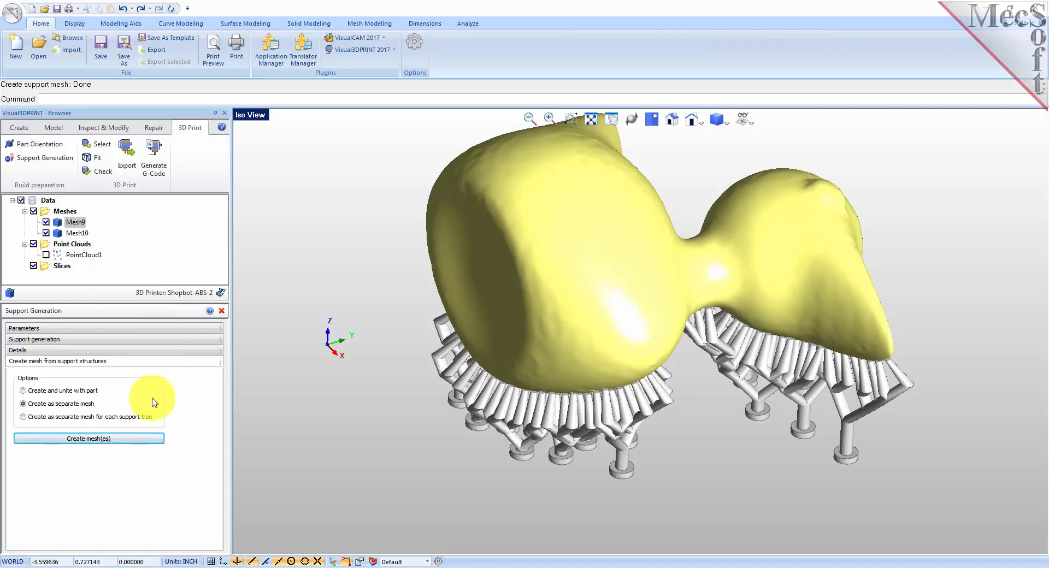
{"action": "left_click", "coordinate": [222, 312]}
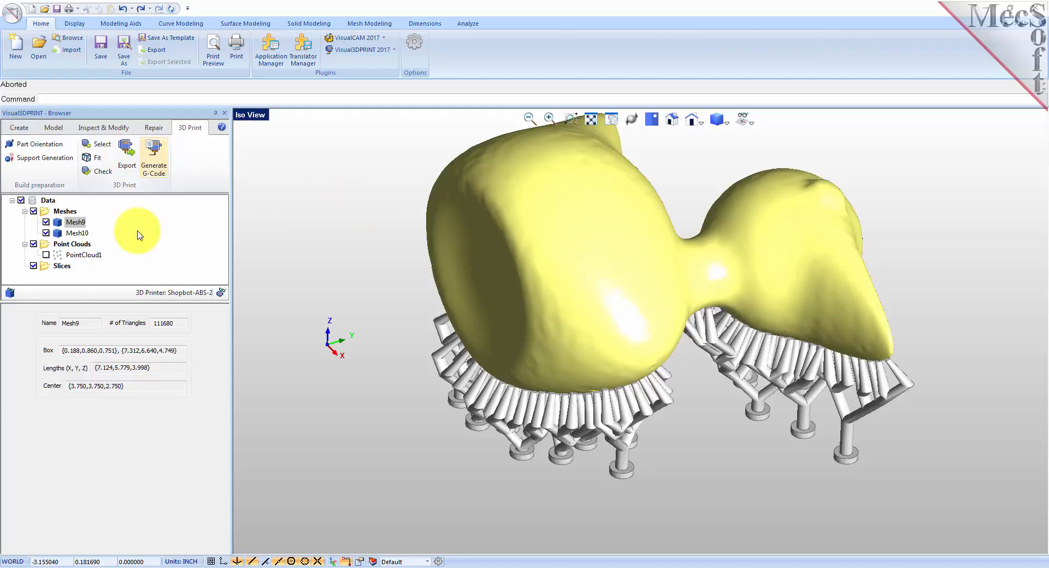
Step: Export the duck and support meshes together as RubberDuck.stl in the binary Stereo-Lithography format
{"action": "left_click", "coordinate": [61, 212]}
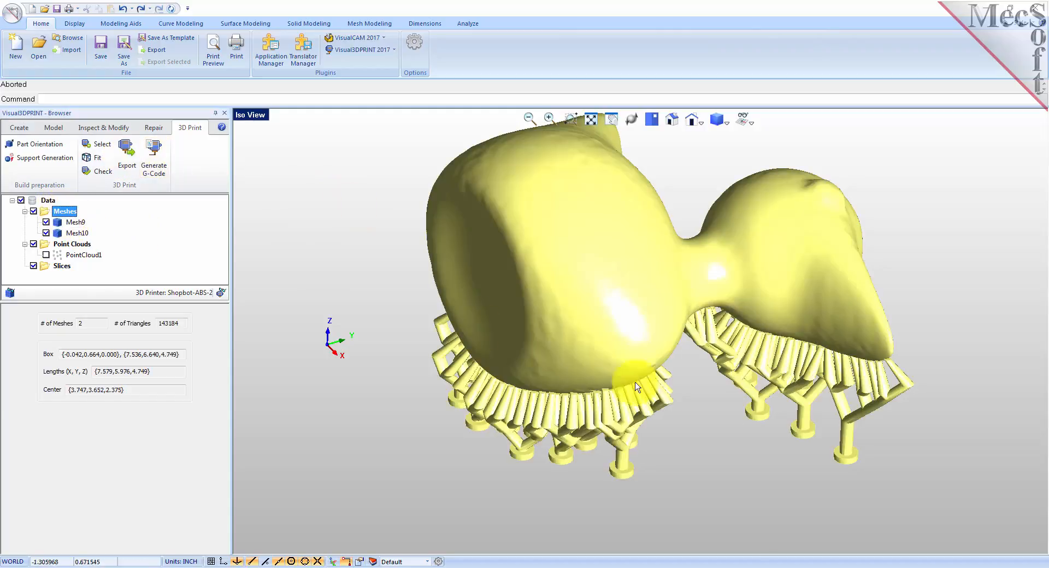
{"action": "left_click", "coordinate": [127, 159]}
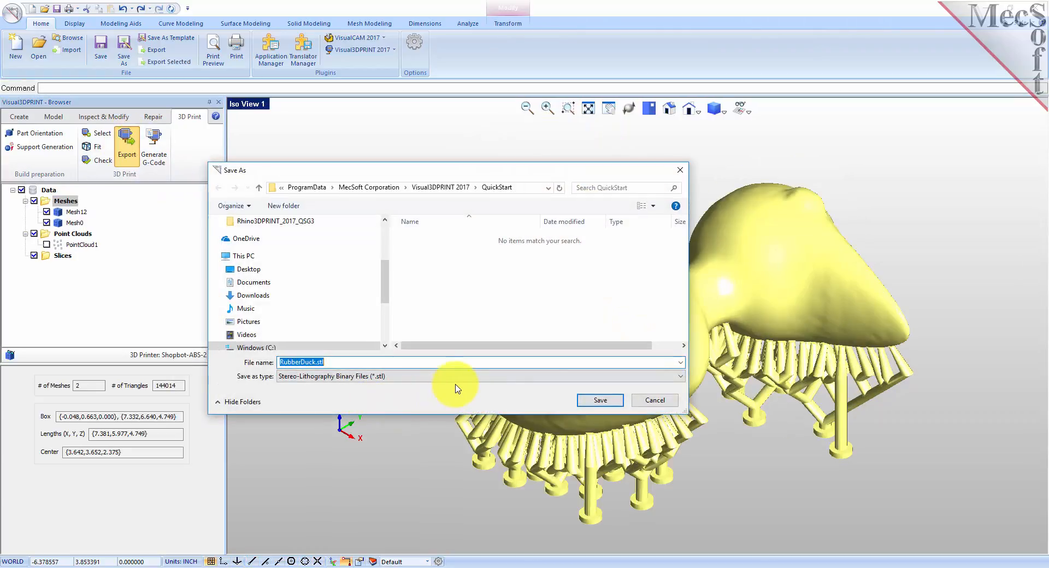
{"action": "left_click", "coordinate": [398, 379]}
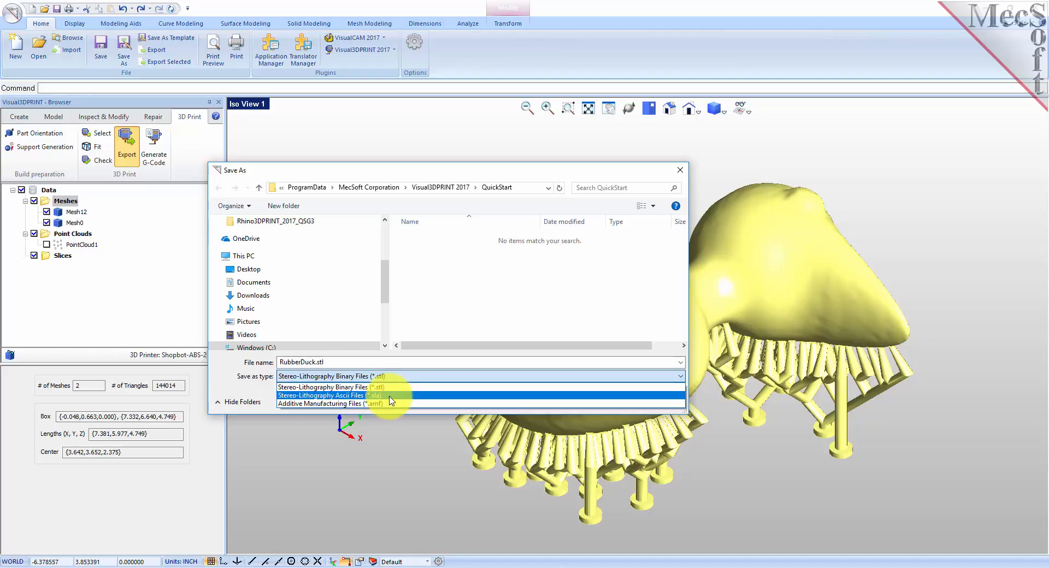
{"action": "left_click", "coordinate": [387, 387]}
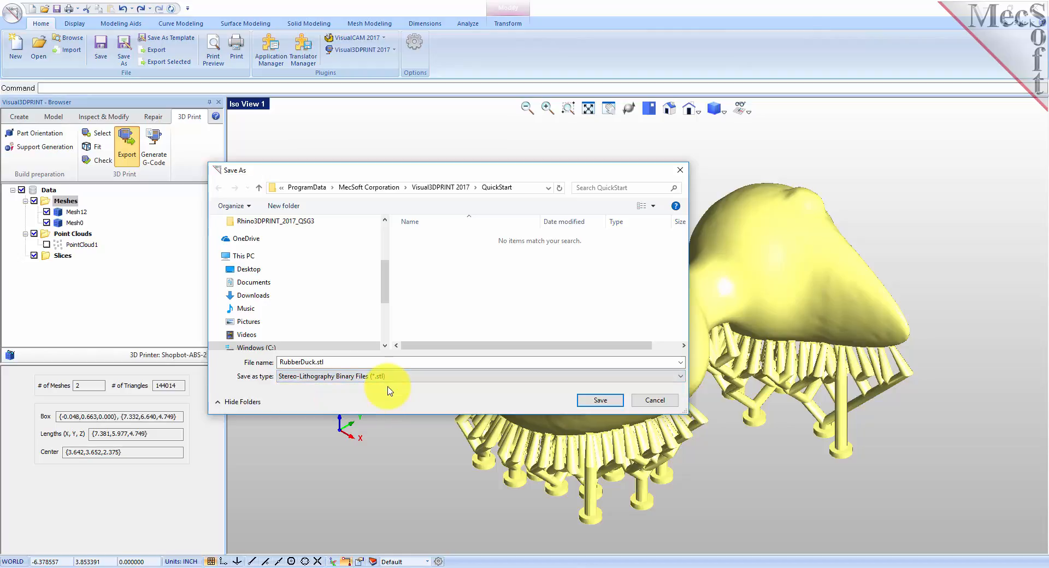
{"action": "left_click", "coordinate": [601, 404]}
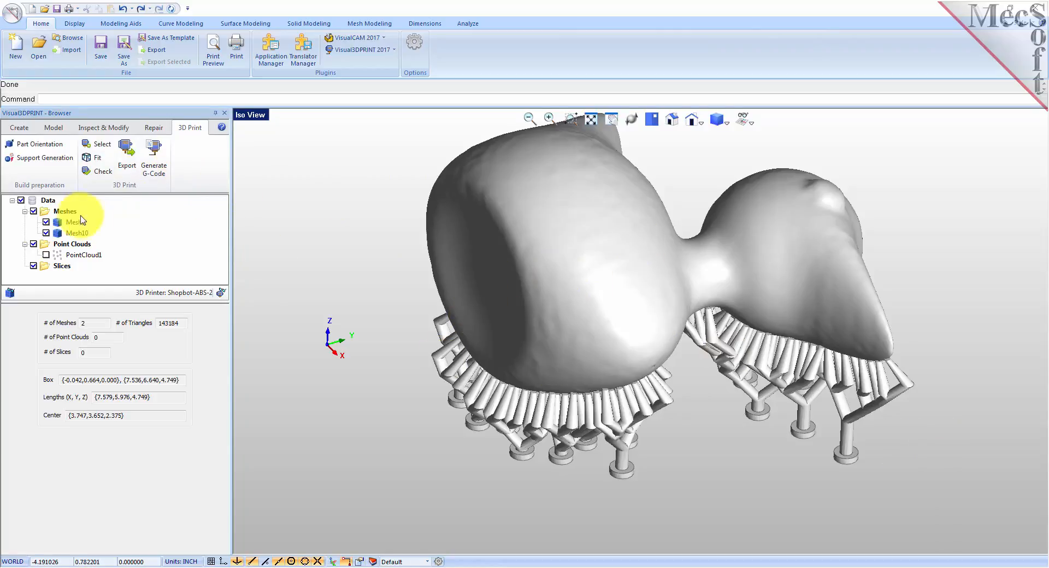
Step: Set up G-code generation for both meshes with a 0.03 layer height and Cross Hatch for the top/bottom and middle fill patterns
{"action": "left_click", "coordinate": [65, 211]}
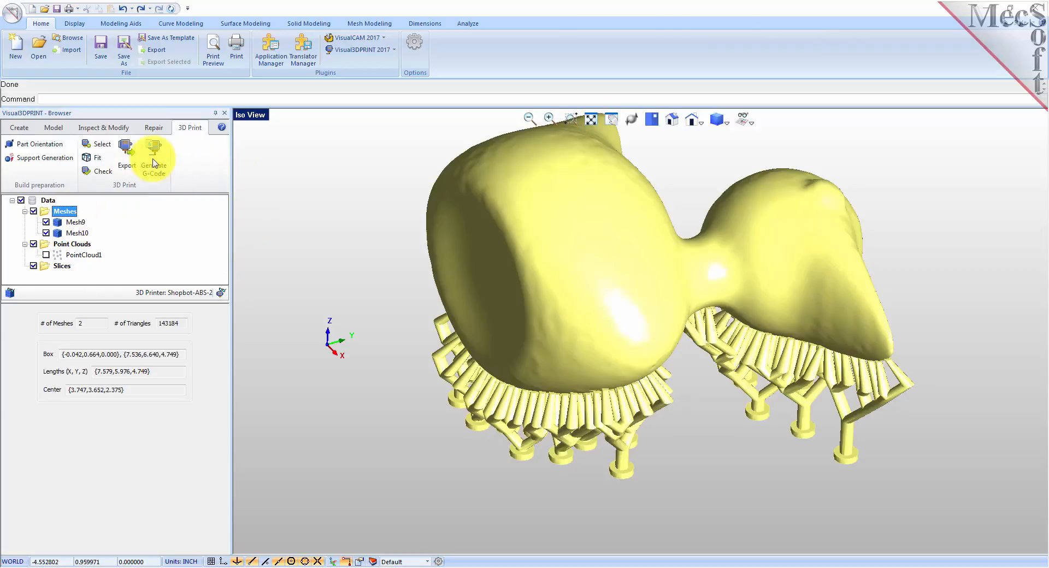
{"action": "left_click", "coordinate": [152, 163]}
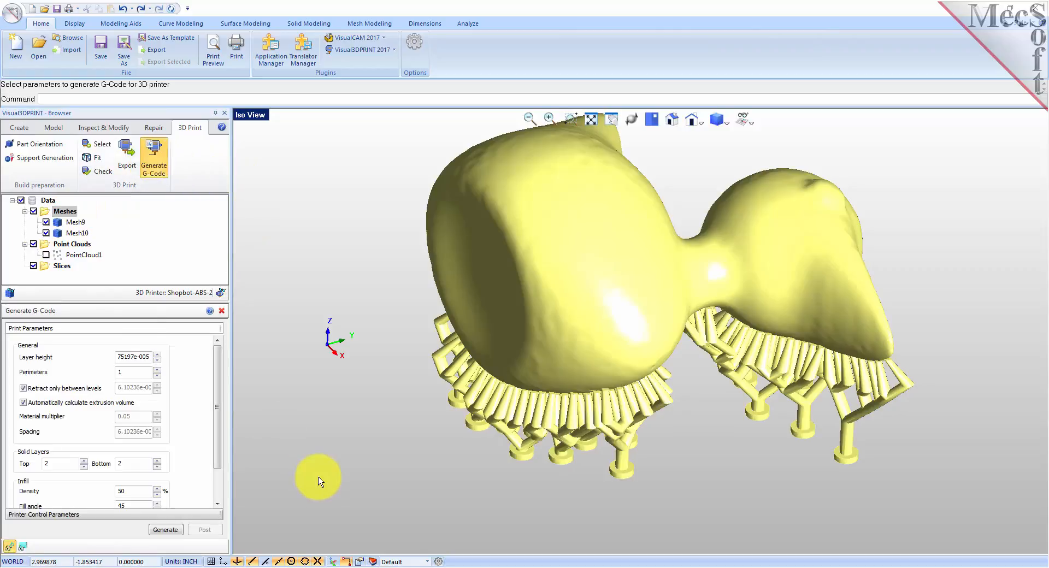
{"action": "left_click_drag", "start_coordinate": [115, 302], "coordinate": [129, 257]}
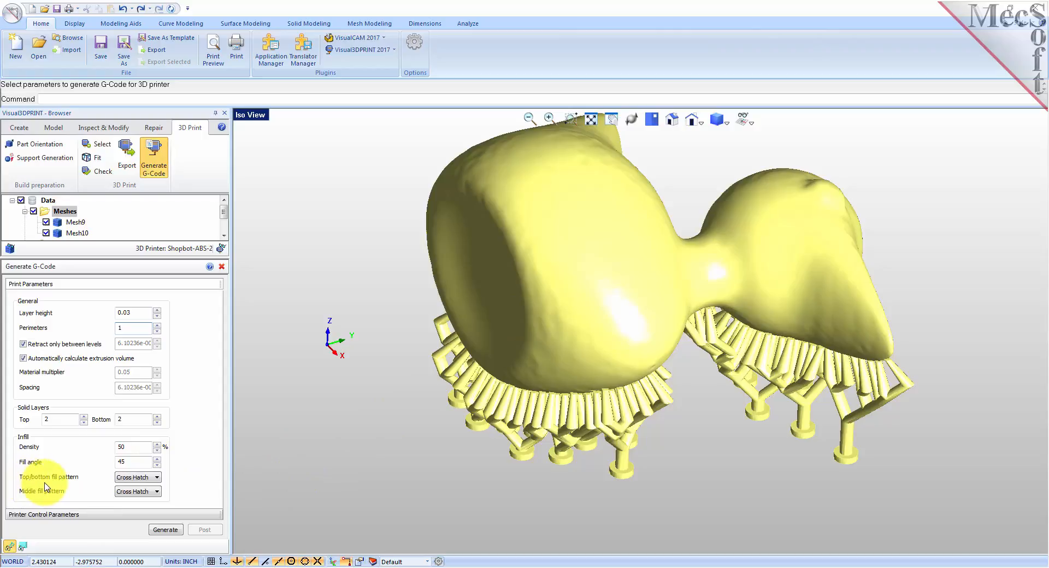
{"action": "left_click", "coordinate": [150, 477]}
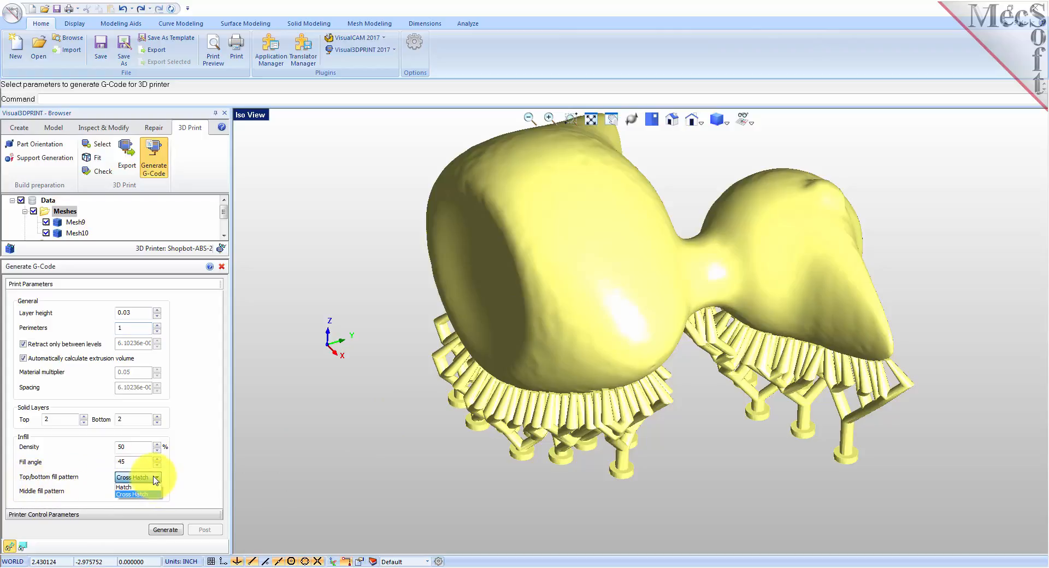
{"action": "left_click", "coordinate": [153, 495]}
{"action": "left_click", "coordinate": [154, 491]}
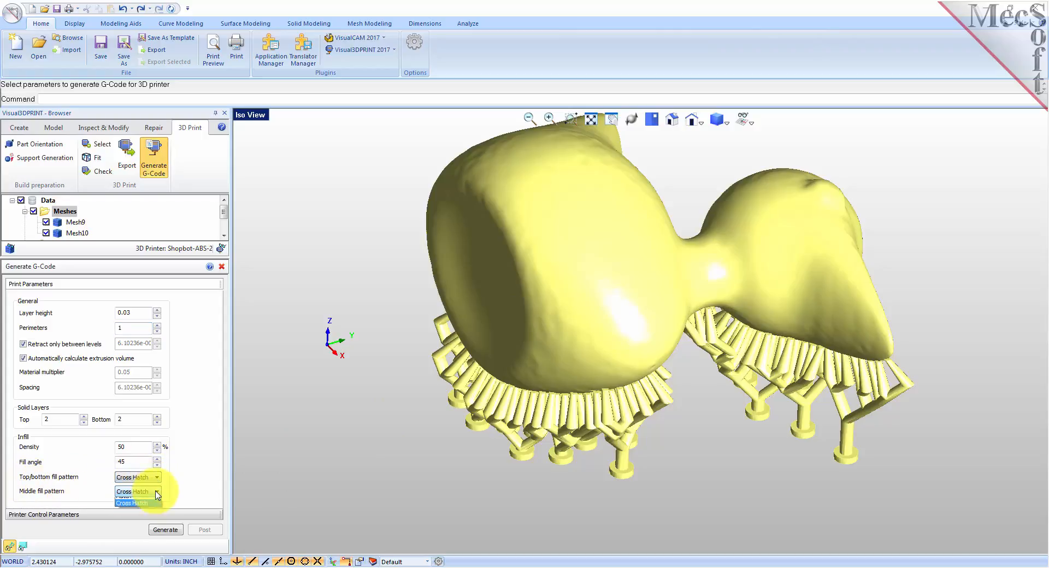
{"action": "left_click", "coordinate": [160, 509]}
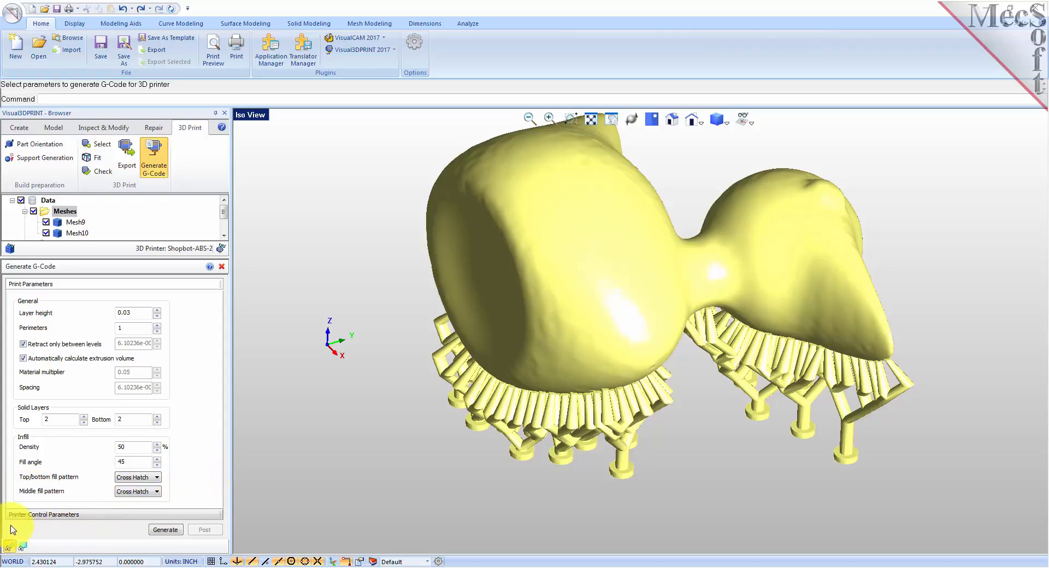
Step: Review the printer control parameters and try to generate the G-code, declining to continue with mesh portions outside the printer volume
{"action": "left_click", "coordinate": [94, 516]}
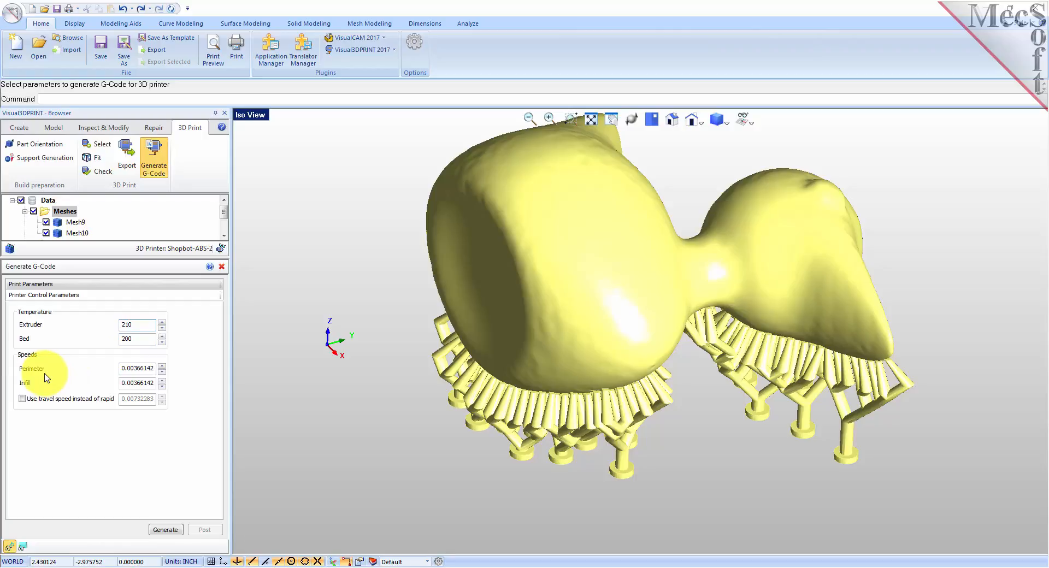
{"action": "left_click", "coordinate": [178, 531]}
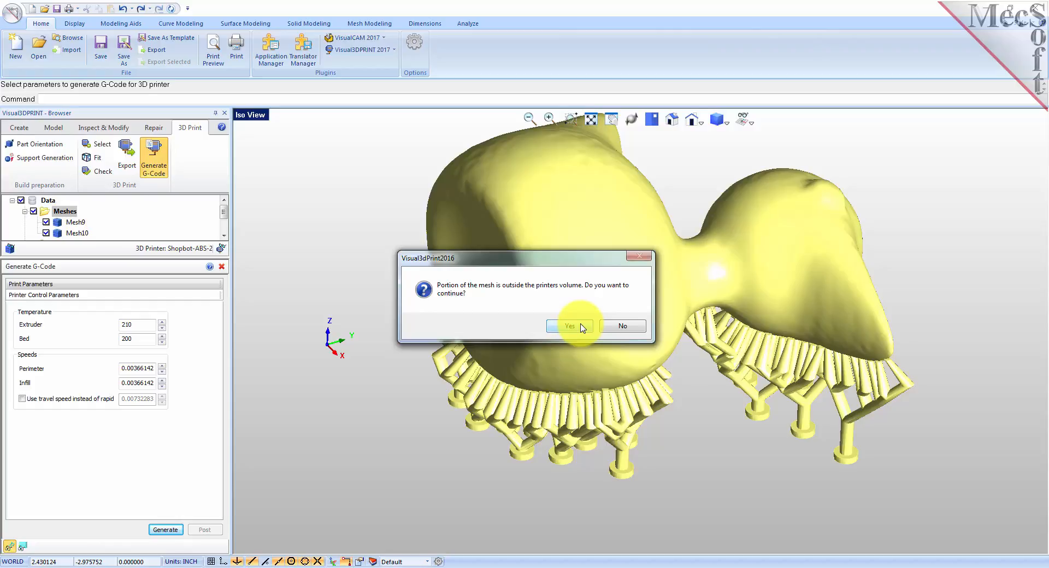
{"action": "left_click", "coordinate": [623, 326]}
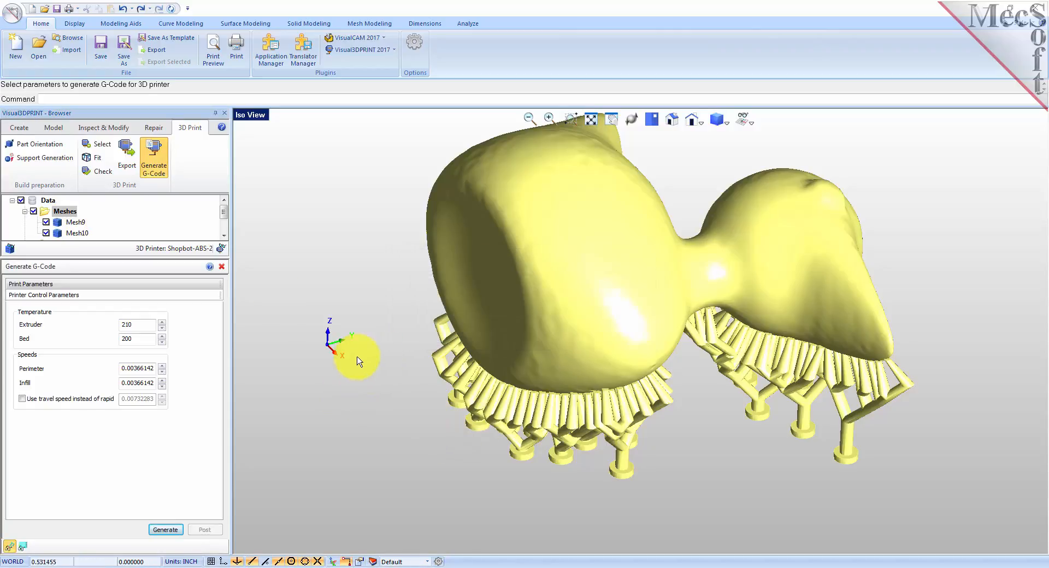
Step: Diagnose both meshes against the printer's requirements and display the print volume box around them
{"action": "left_click_drag", "start_coordinate": [153, 258], "coordinate": [160, 365]}
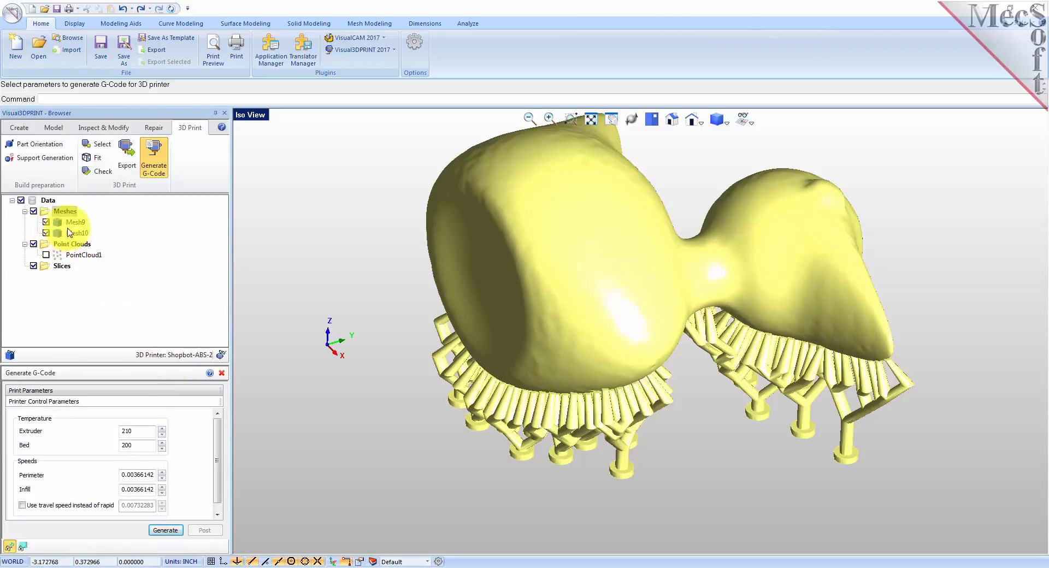
{"action": "left_click", "coordinate": [91, 158]}
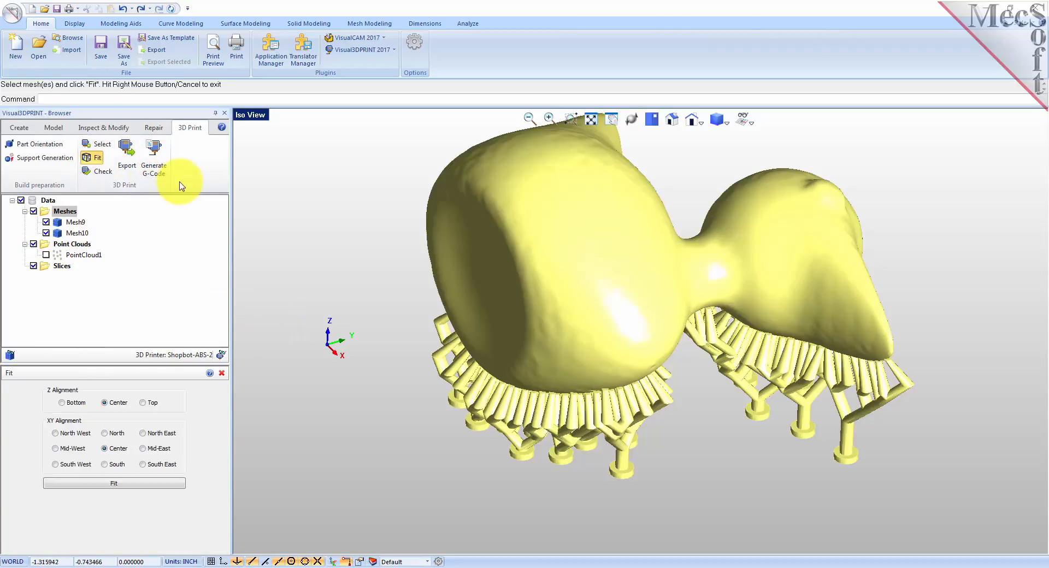
{"action": "left_click", "coordinate": [96, 171]}
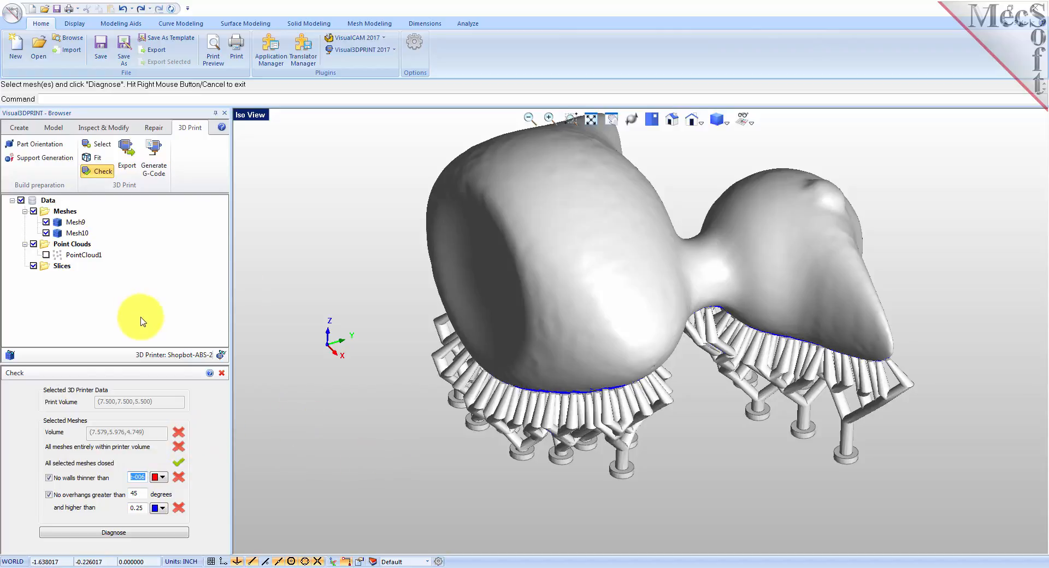
{"action": "left_click", "coordinate": [221, 356]}
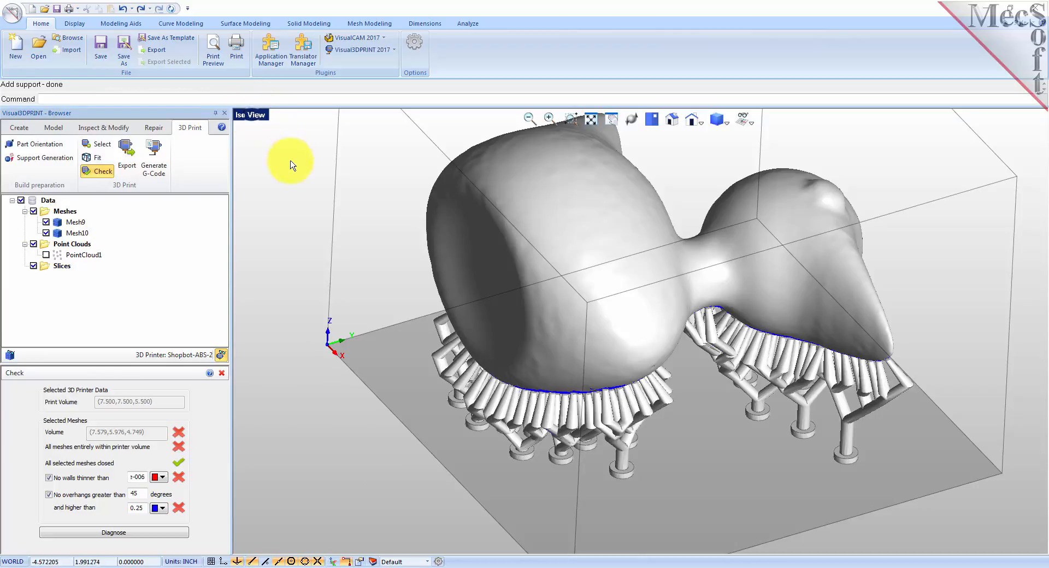
Step: Examine in the Front view where the supports cross the print volume boundary, and return to a full Iso view
{"action": "key", "text": "Escape"}
{"action": "left_click", "coordinate": [258, 116]}
{"action": "left_click", "coordinate": [284, 249]}
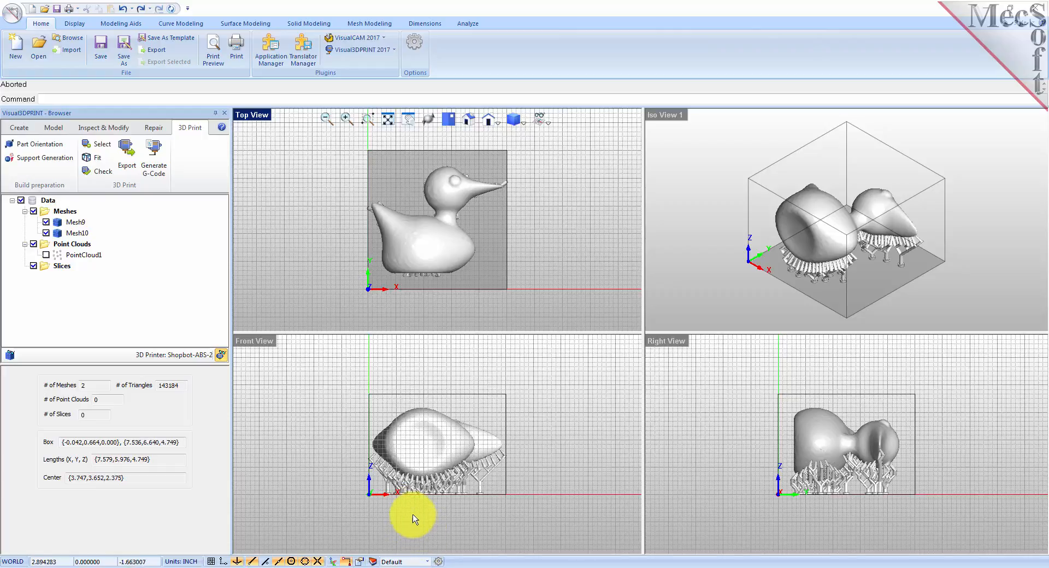
{"action": "left_click", "coordinate": [397, 499]}
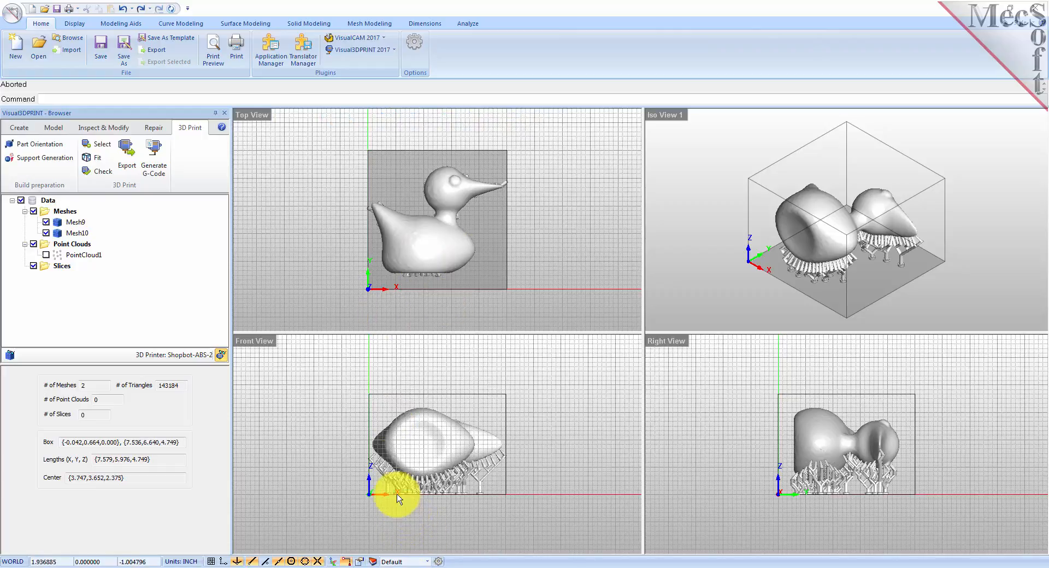
{"action": "scroll", "coordinate": [394, 492], "scroll_direction": "up", "scroll_amount": 5}
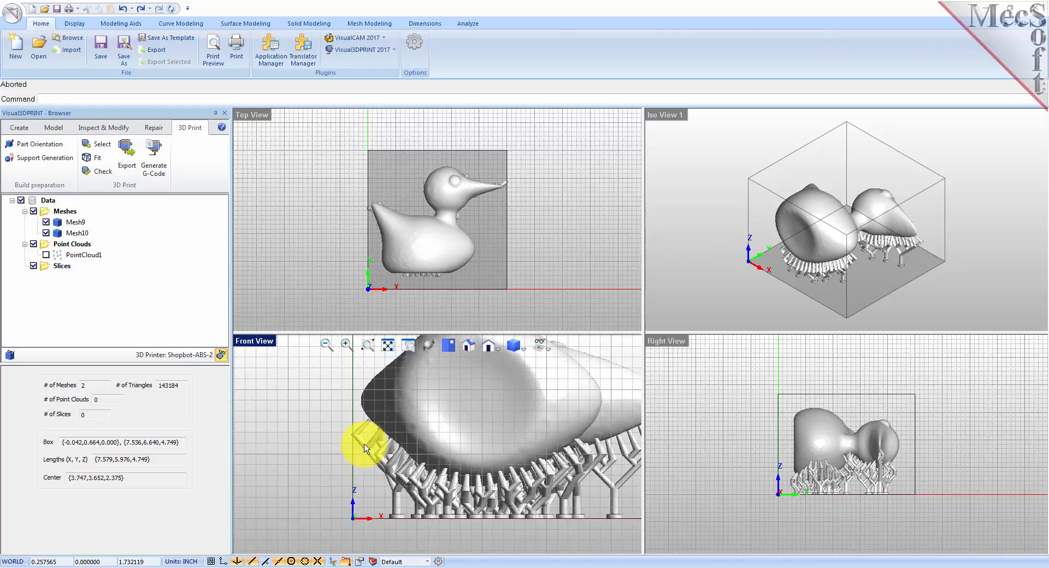
{"action": "scroll", "coordinate": [365, 445], "scroll_direction": "up", "scroll_amount": 5}
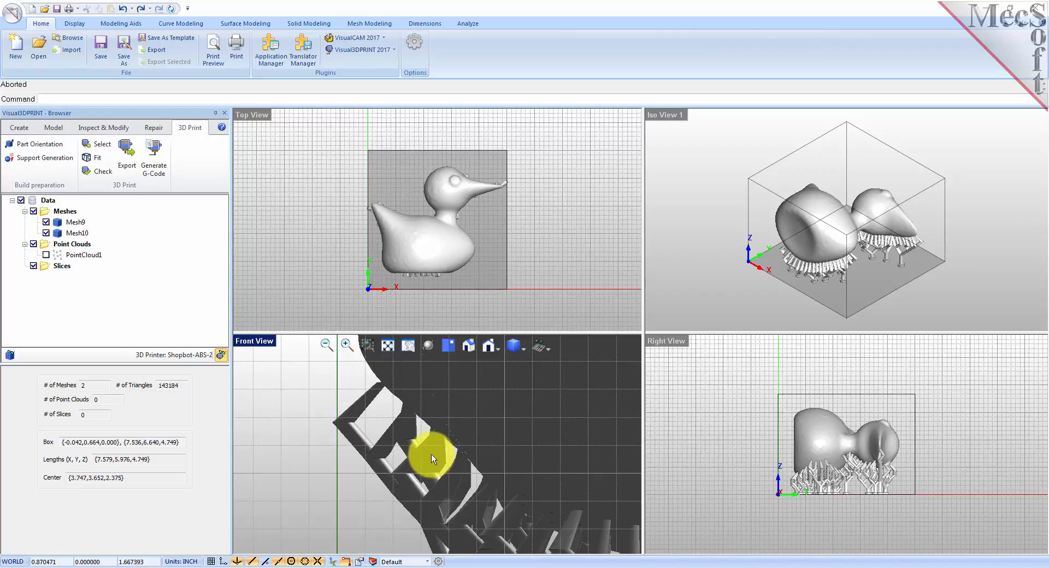
{"action": "scroll", "coordinate": [415, 451], "scroll_direction": "down", "scroll_amount": 4}
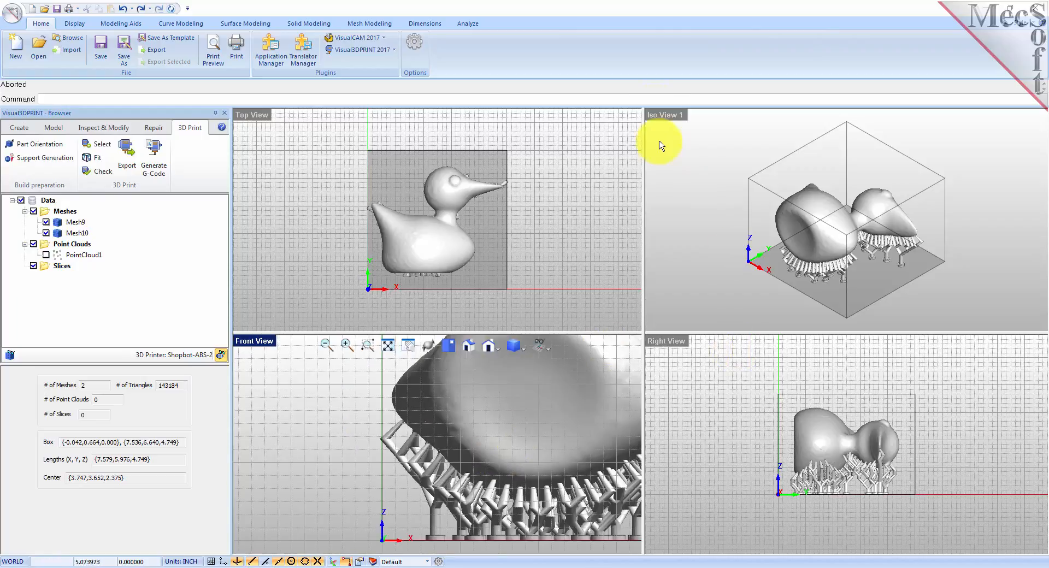
{"action": "double_click", "coordinate": [674, 114]}
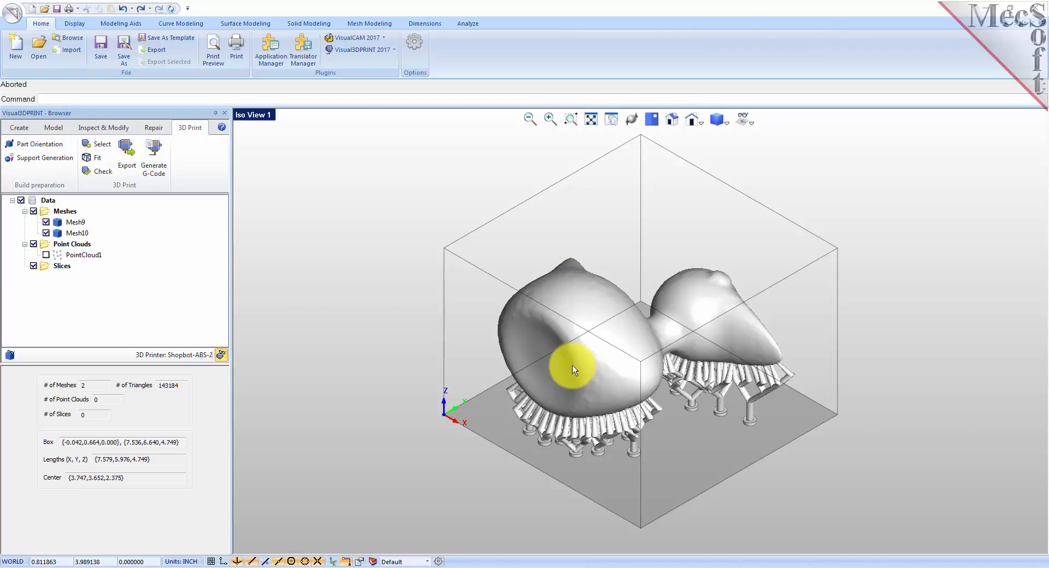
Step: Delete the support mesh, keeping only the duck mesh
{"action": "left_click", "coordinate": [77, 234]}
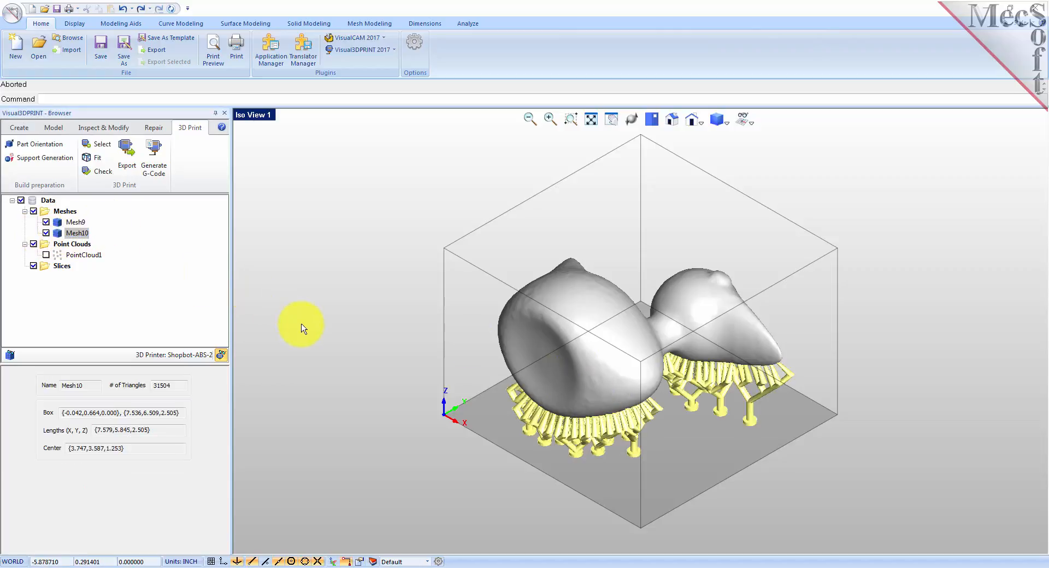
{"action": "key", "text": "Delete"}
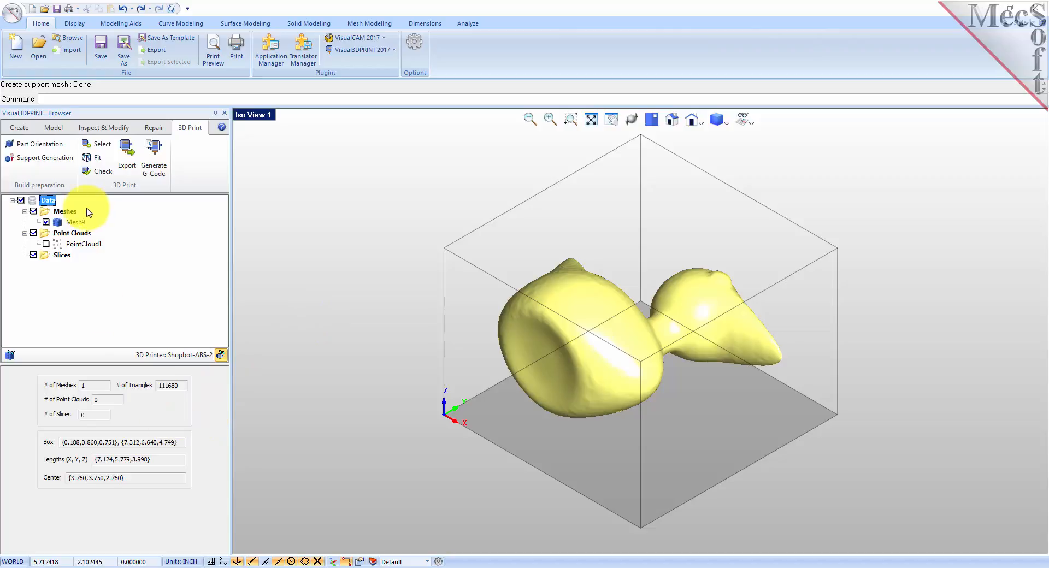
{"action": "left_click", "coordinate": [48, 159]}
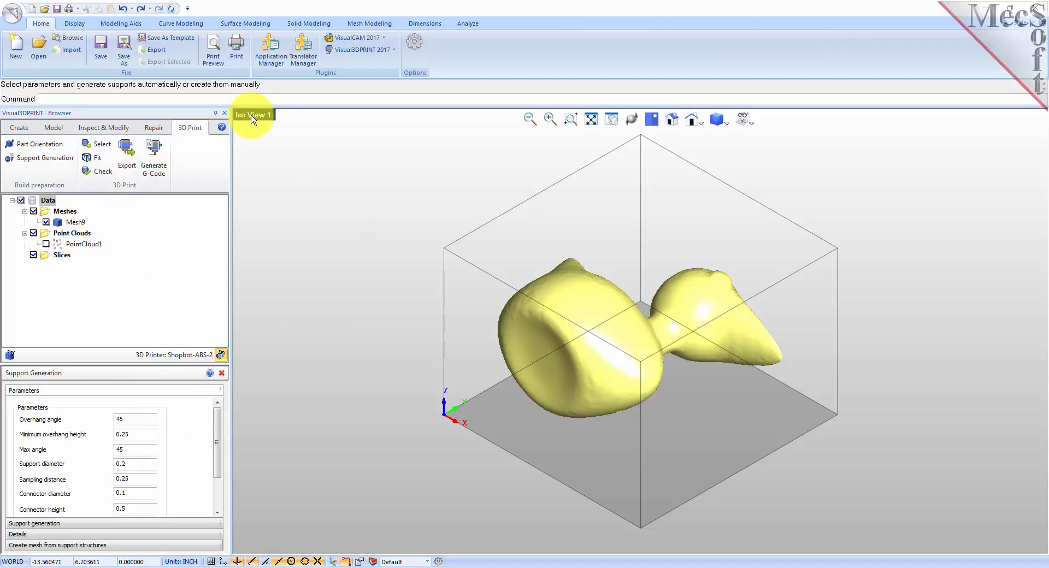
{"action": "key", "text": "Escape"}
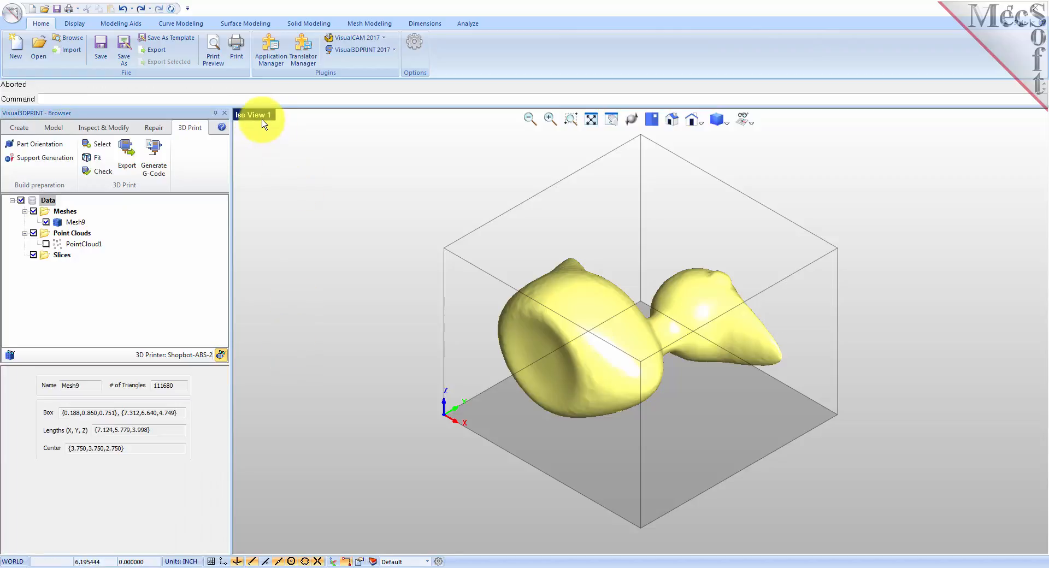
Step: Automatically generate tree supports for the duck mesh again and show them in a full Top view
{"action": "right_click", "coordinate": [261, 117]}
{"action": "left_click", "coordinate": [274, 248]}
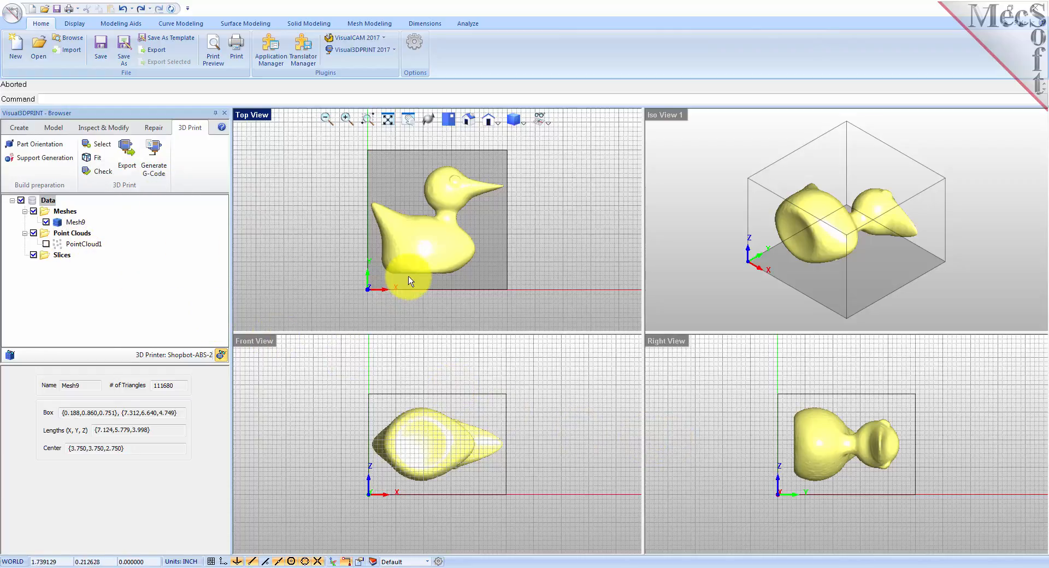
{"action": "left_click", "coordinate": [37, 160]}
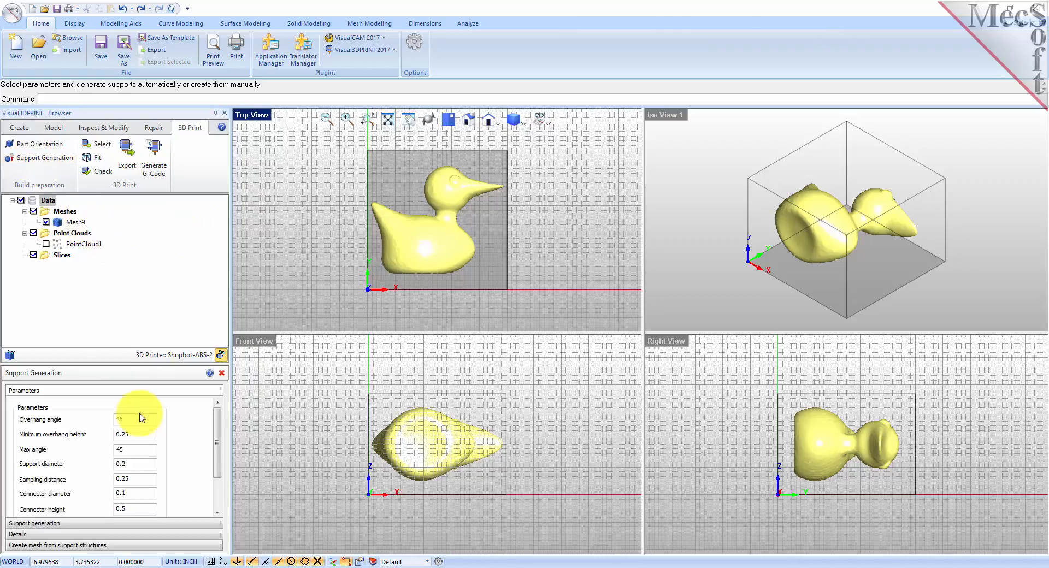
{"action": "left_click", "coordinate": [57, 524]}
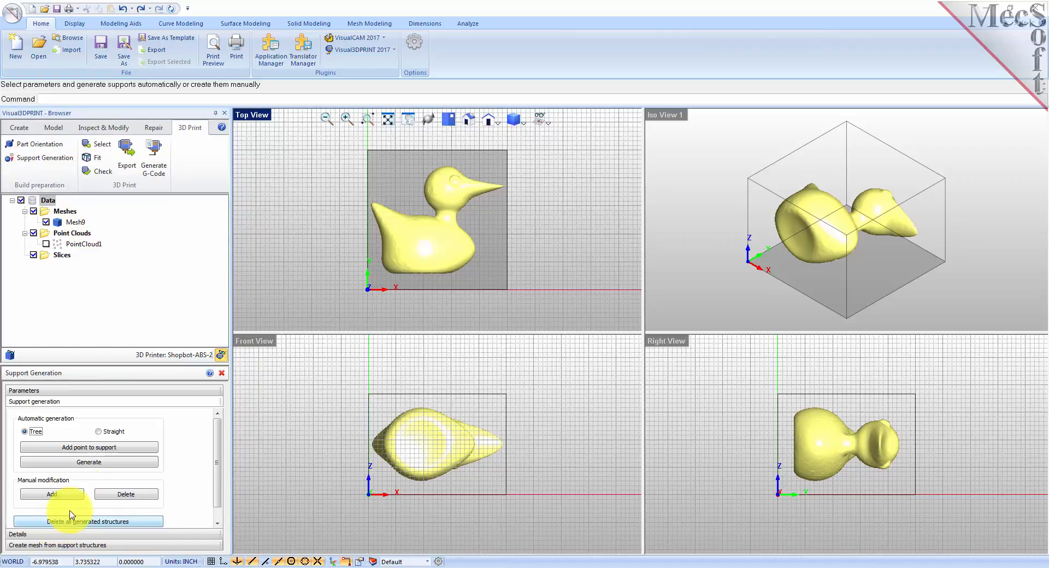
{"action": "left_click", "coordinate": [75, 463]}
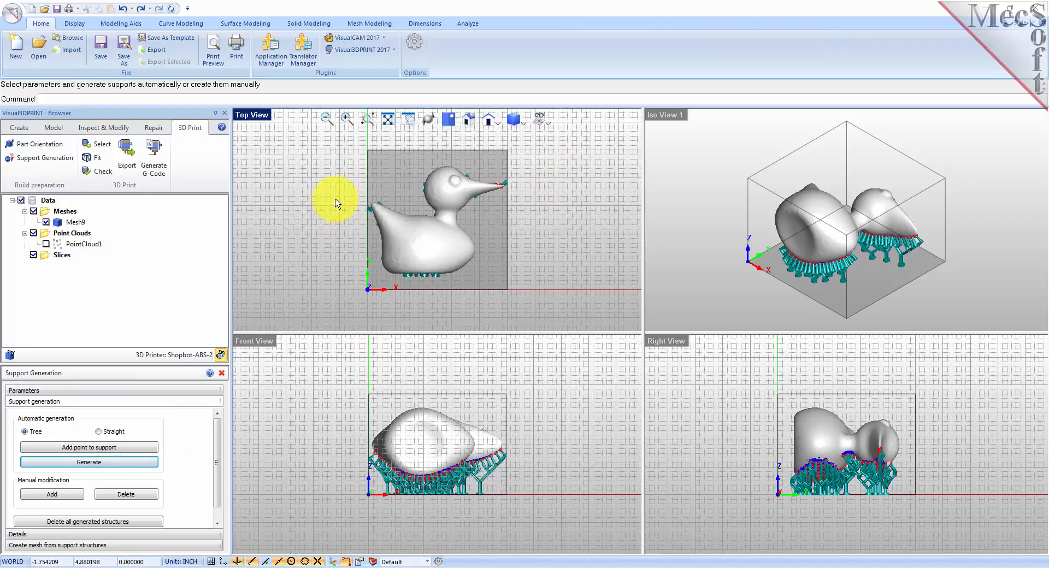
{"action": "scroll", "coordinate": [358, 207], "scroll_direction": "up", "scroll_amount": 2}
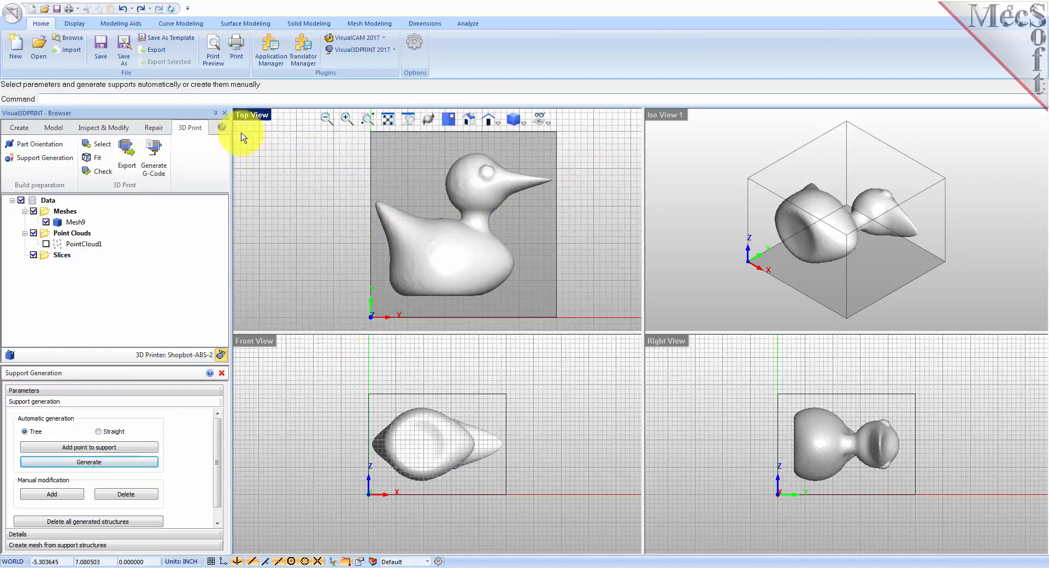
{"action": "double_click", "coordinate": [255, 116]}
{"action": "left_click", "coordinate": [87, 463]}
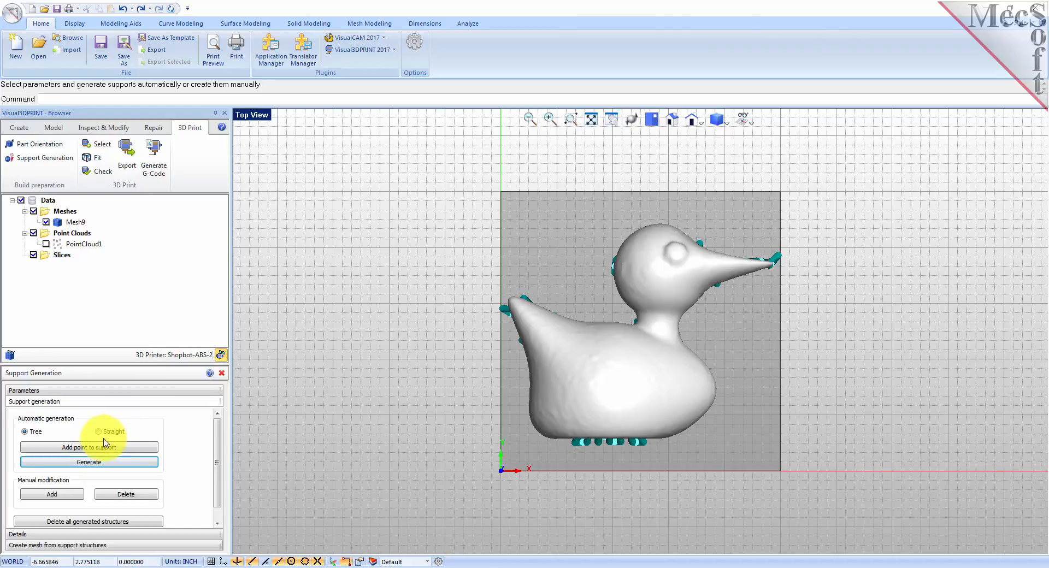
Step: Delete the support structures crossing the print volume boundary at the duck's tail and beak tip, and return to an Iso view
{"action": "left_click", "coordinate": [125, 495]}
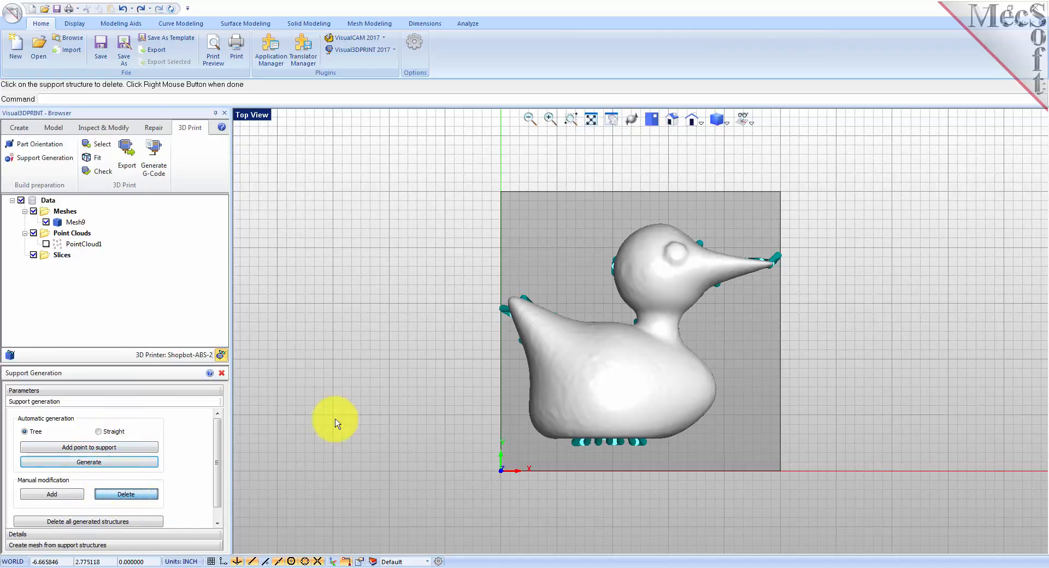
{"action": "left_click", "coordinate": [504, 314]}
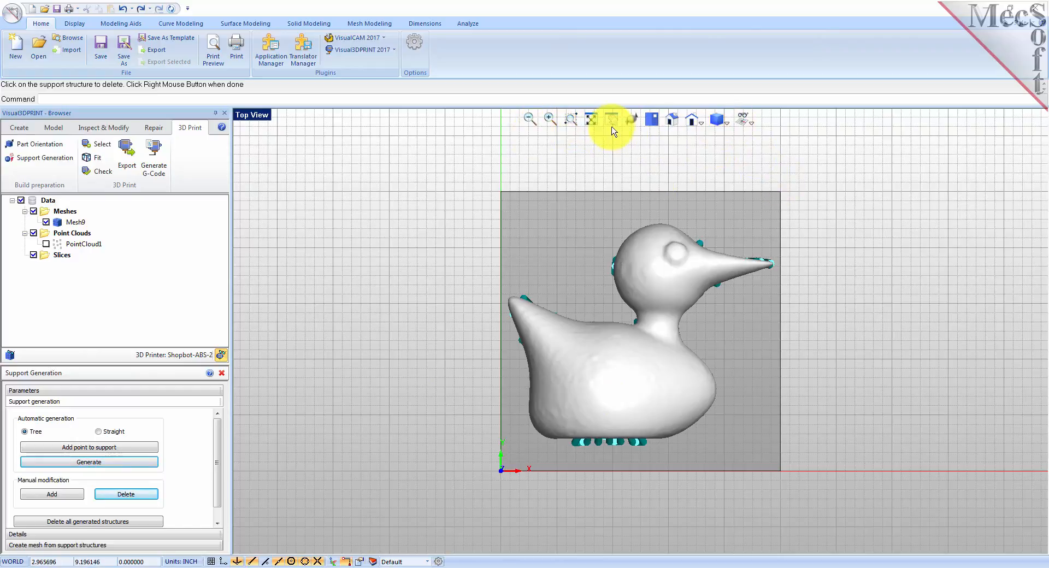
{"action": "left_click", "coordinate": [631, 119]}
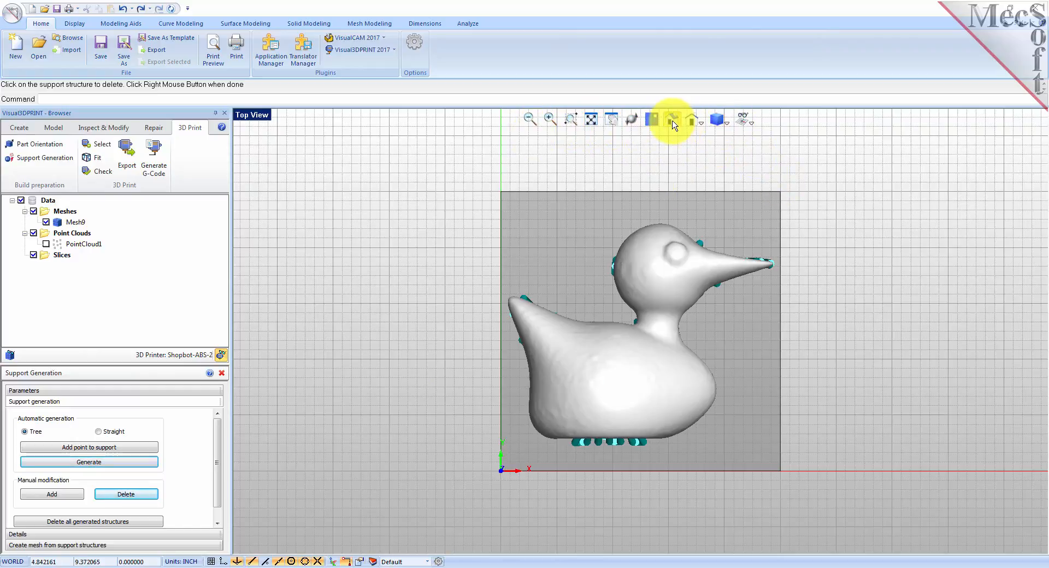
{"action": "left_click", "coordinate": [674, 124]}
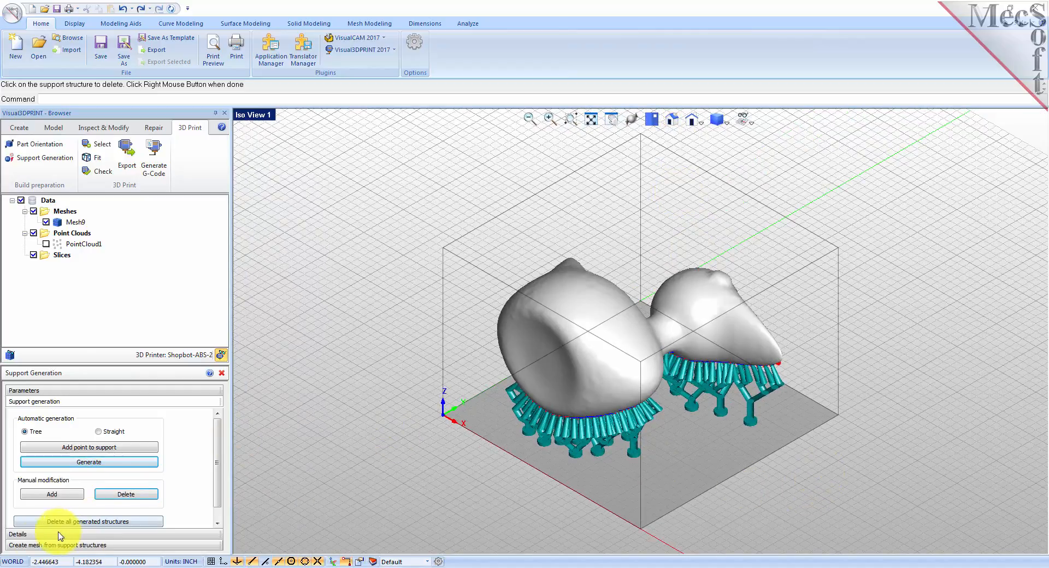
Step: Create a separate mesh from the remaining support structures and inspect the result from a rotated angle
{"action": "left_click", "coordinate": [40, 542]}
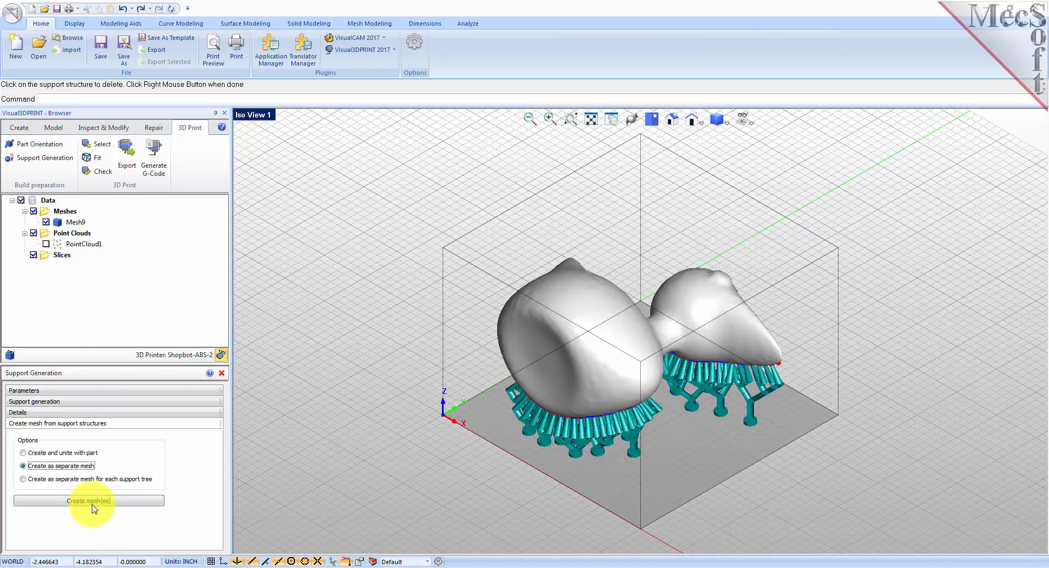
{"action": "left_click", "coordinate": [72, 502]}
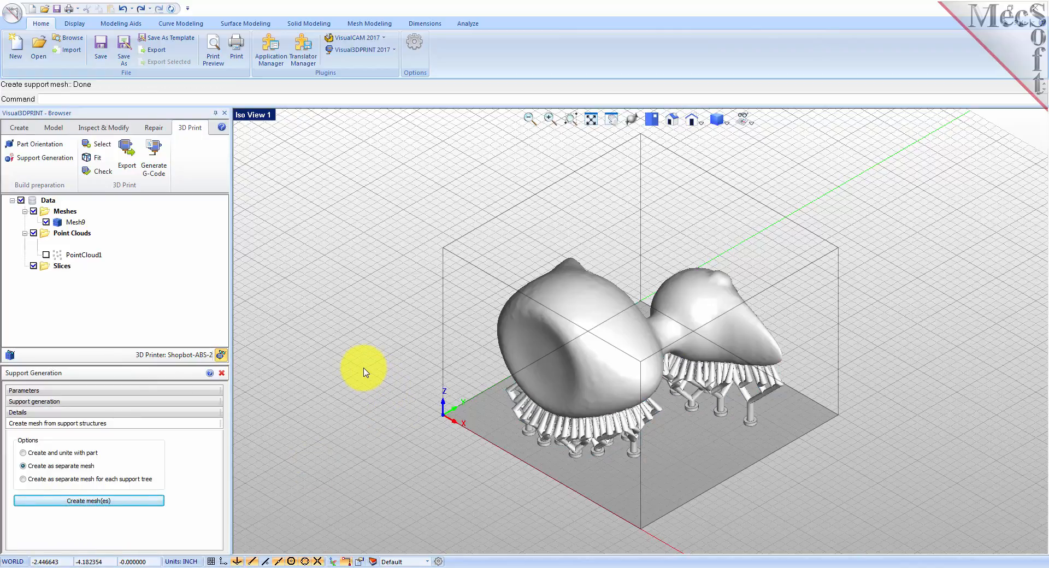
{"action": "middle_click_drag", "start_coordinate": [722, 468], "coordinate": [695, 437]}
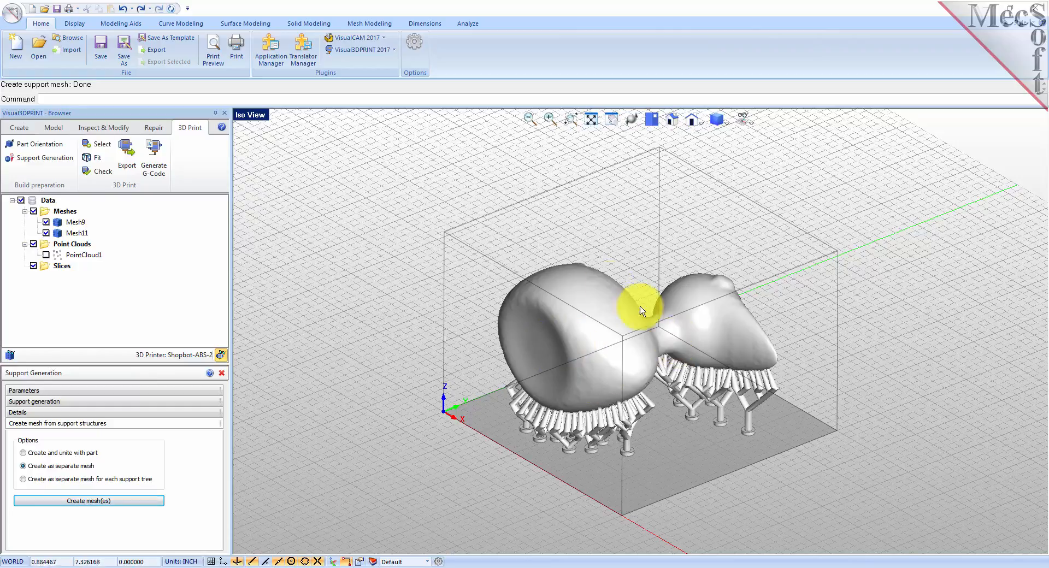
Step: Check the duck and support meshes together against the selected printer's print volume and requirements, and close the check
{"action": "left_click", "coordinate": [101, 171]}
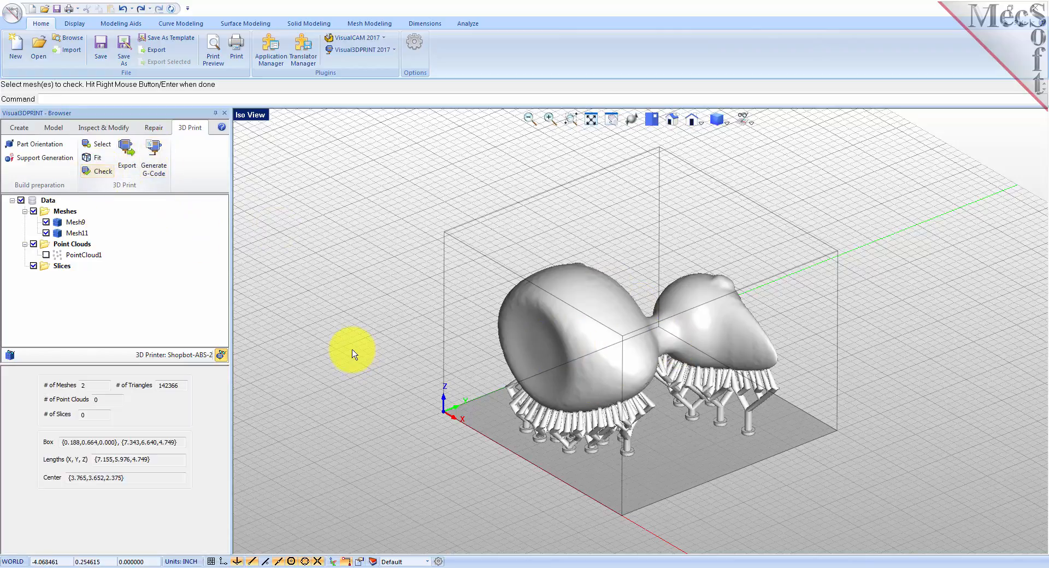
{"action": "left_click_drag", "start_coordinate": [408, 187], "coordinate": [872, 515]}
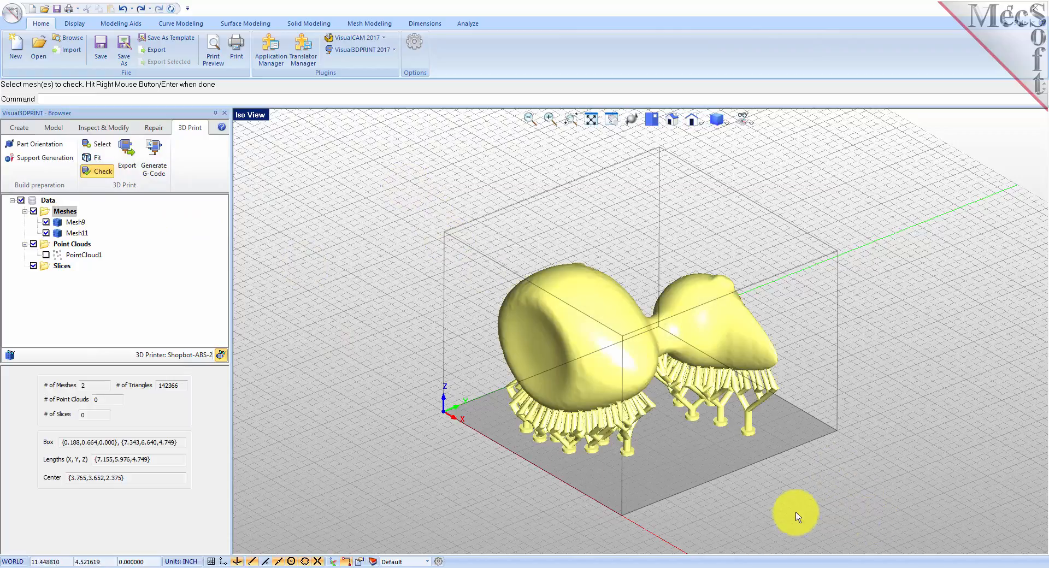
{"action": "right_click", "coordinate": [356, 326]}
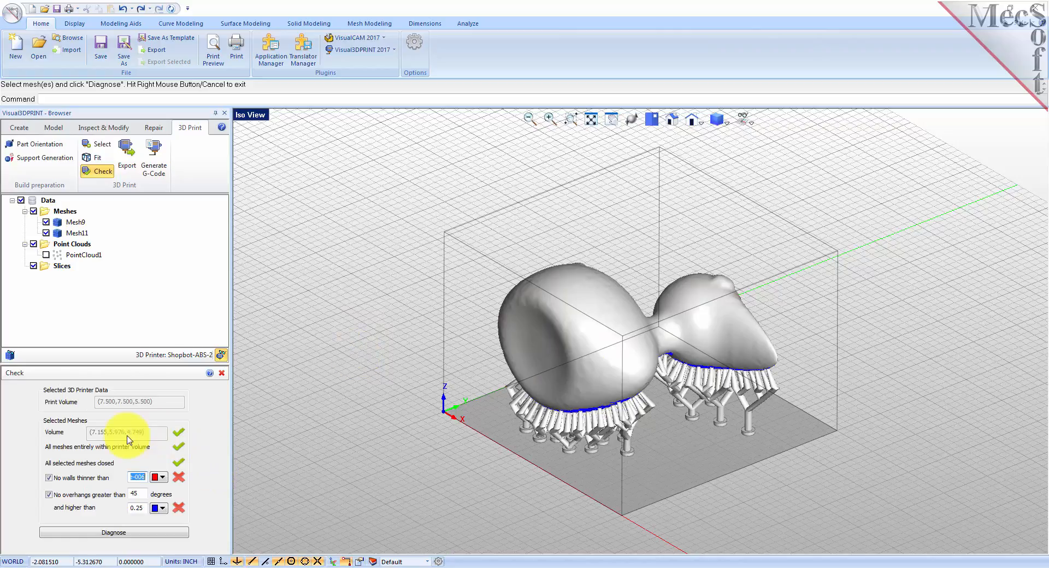
{"action": "left_click", "coordinate": [221, 373]}
Step: Generate the G-code toolpath for the duck and support meshes together, with the parameter area enlarged to show all print settings
{"action": "left_click", "coordinate": [154, 153]}
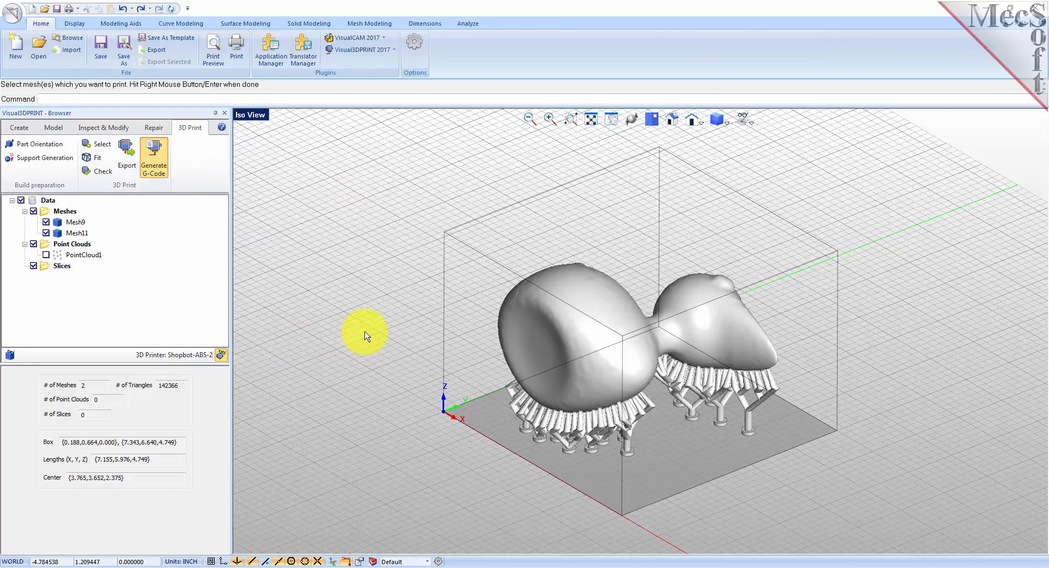
{"action": "left_click_drag", "start_coordinate": [394, 171], "coordinate": [893, 524]}
{"action": "right_click", "coordinate": [388, 365]}
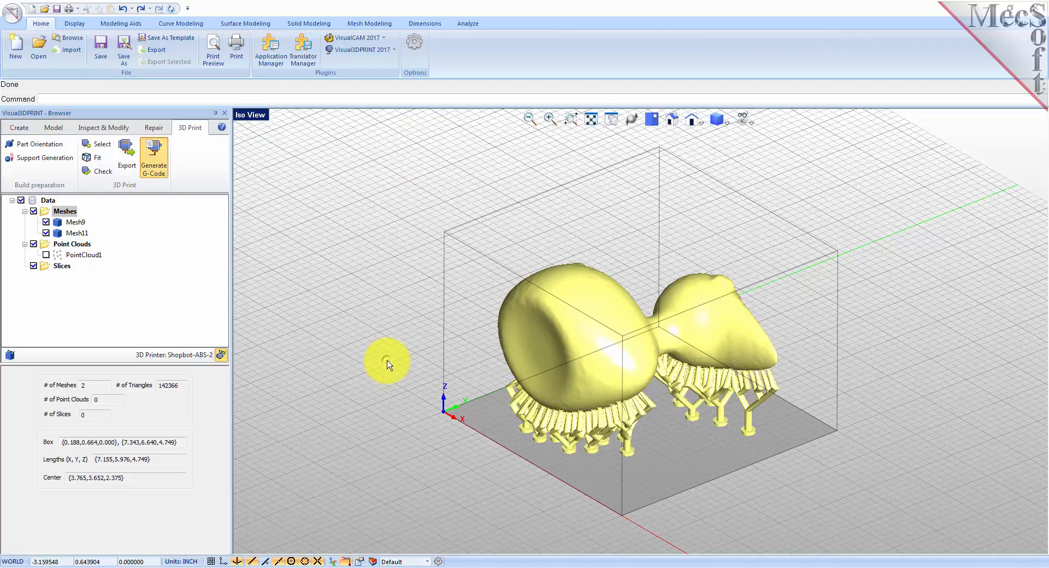
{"action": "left_click_drag", "start_coordinate": [90, 363], "coordinate": [108, 254]}
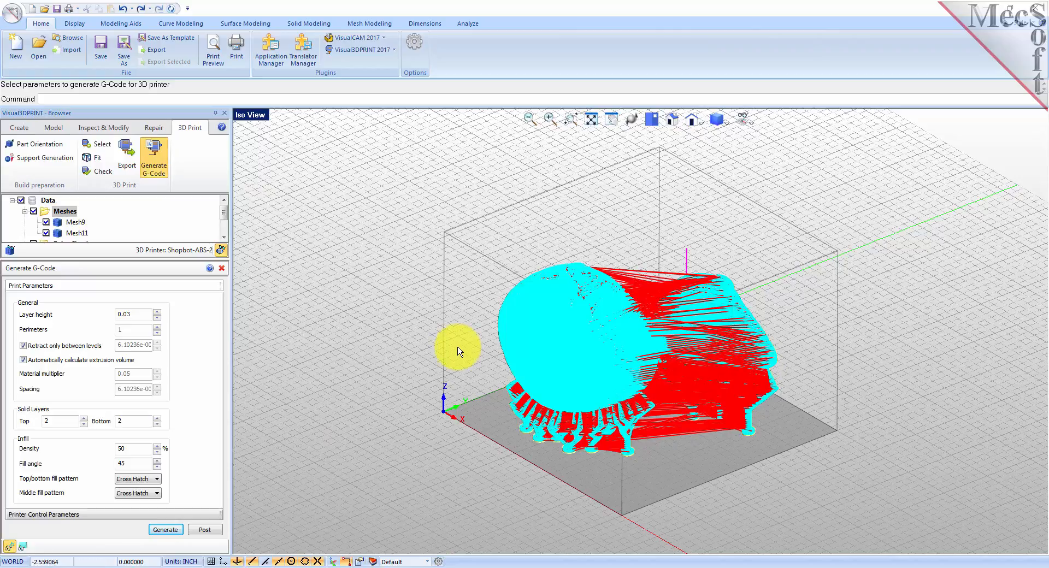
Step: Switch the display of the generated toolpath off and on to compare it with the duck and support meshes
{"action": "scroll", "coordinate": [762, 409], "scroll_direction": "up", "scroll_amount": 3}
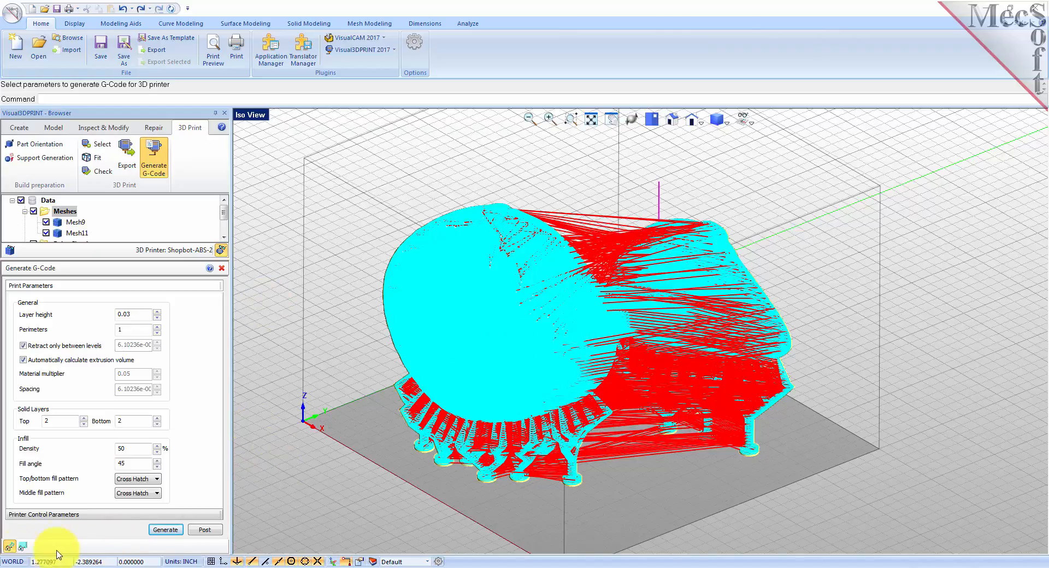
{"action": "left_click", "coordinate": [10, 547]}
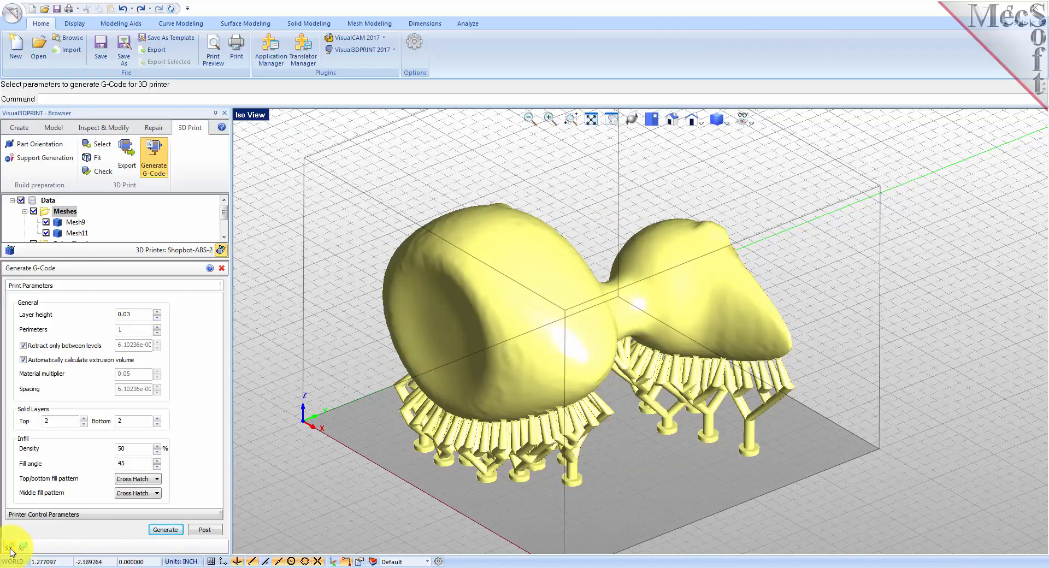
{"action": "left_click", "coordinate": [10, 547]}
{"action": "left_click", "coordinate": [9, 547]}
{"action": "left_click", "coordinate": [10, 547]}
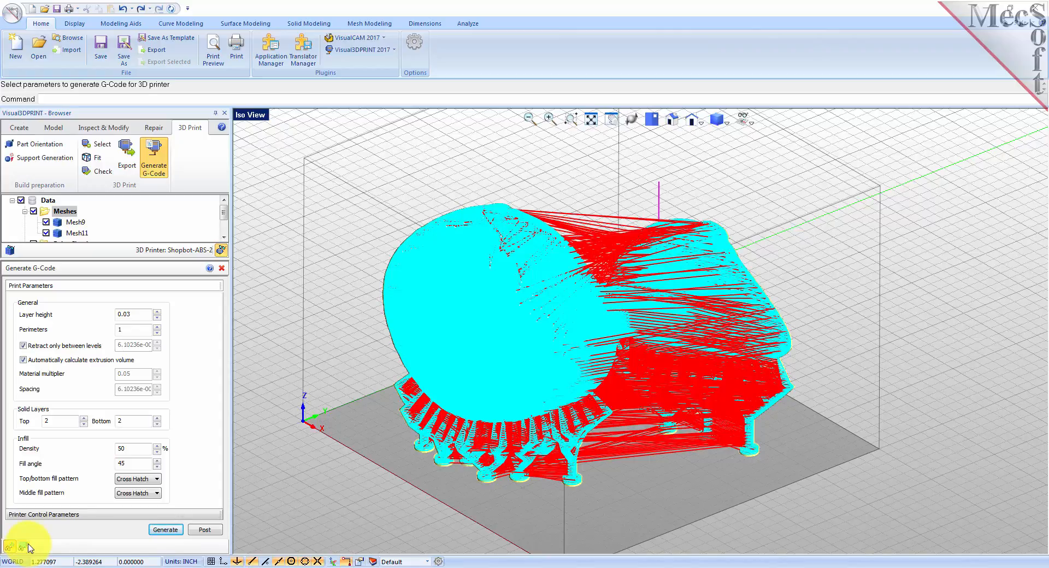
Step: Show the toolpath layer by layer in the Z Level Display, and reposition and widen its list
{"action": "left_click", "coordinate": [22, 547]}
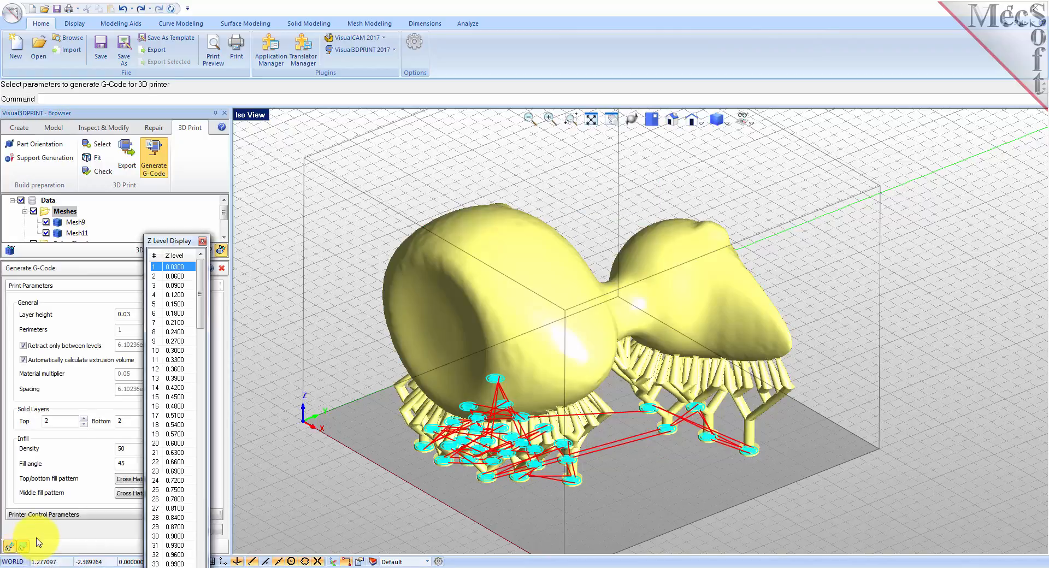
{"action": "left_click_drag", "start_coordinate": [168, 246], "coordinate": [211, 153]}
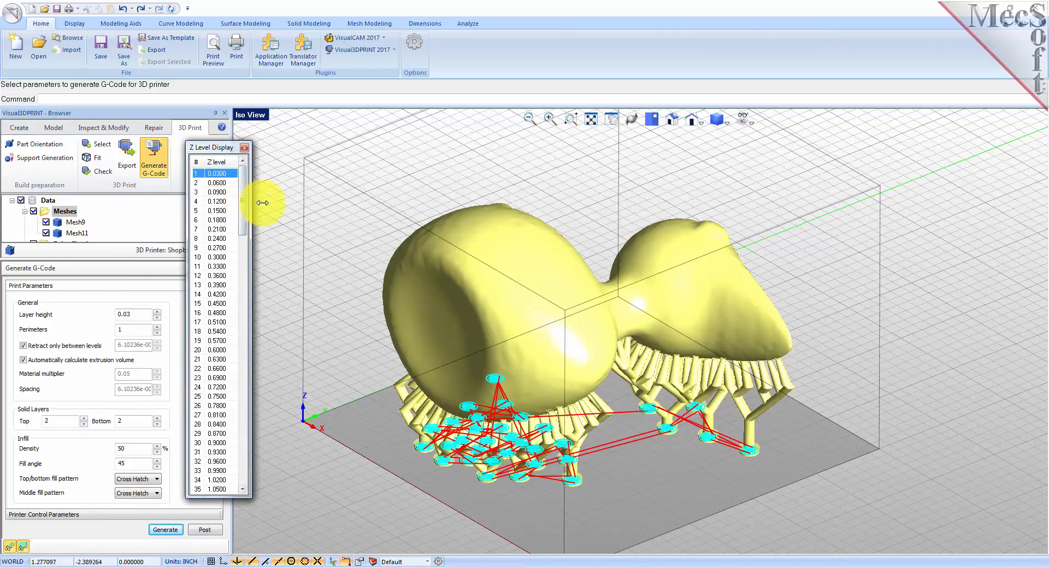
{"action": "left_click_drag", "start_coordinate": [263, 203], "coordinate": [281, 201]}
Step: Step through the lower toolpath layers one at a time, from Z level 0.0300 up to 0.9900
{"action": "key", "text": "Down"}
{"action": "key", "text": "Down"}
{"action": "key", "text": "Down"}
{"action": "key", "text": "Down"}
{"action": "key", "text": "Down"}
{"action": "key", "text": "Down"}
{"action": "key", "text": "Down"}
{"action": "key", "text": "Down"}
{"action": "key", "text": "Down"}
{"action": "key", "text": "Down"}
{"action": "key", "text": "Down"}
{"action": "key", "text": "Down"}
{"action": "key", "text": "Down"}
{"action": "key", "text": "Down"}
{"action": "key", "text": "Down"}
{"action": "key", "text": "Down"}
{"action": "key", "text": "Down"}
{"action": "key", "text": "Down"}
{"action": "key", "text": "Down"}
{"action": "key", "text": "Down"}
{"action": "key", "text": "Down"}
{"action": "key", "text": "Down"}
{"action": "key", "text": "Down"}
{"action": "key", "text": "Down"}
{"action": "key", "text": "Down"}
{"action": "key", "text": "Down"}
{"action": "key", "text": "Down"}
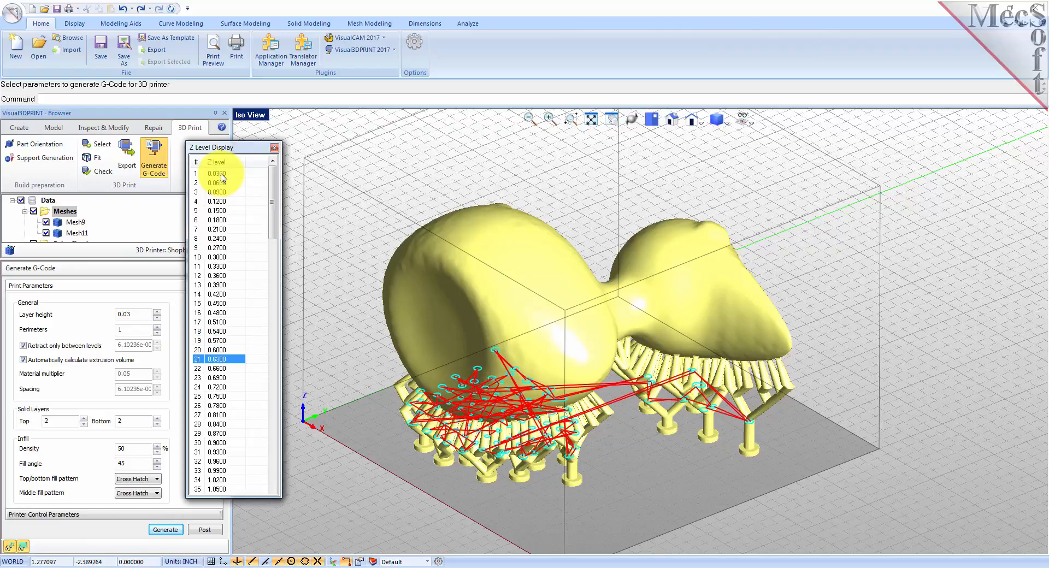
{"action": "key", "text": "Down"}
{"action": "key", "text": "Down"}
{"action": "key", "text": "Down"}
{"action": "key", "text": "Down"}
{"action": "key", "text": "Down"}
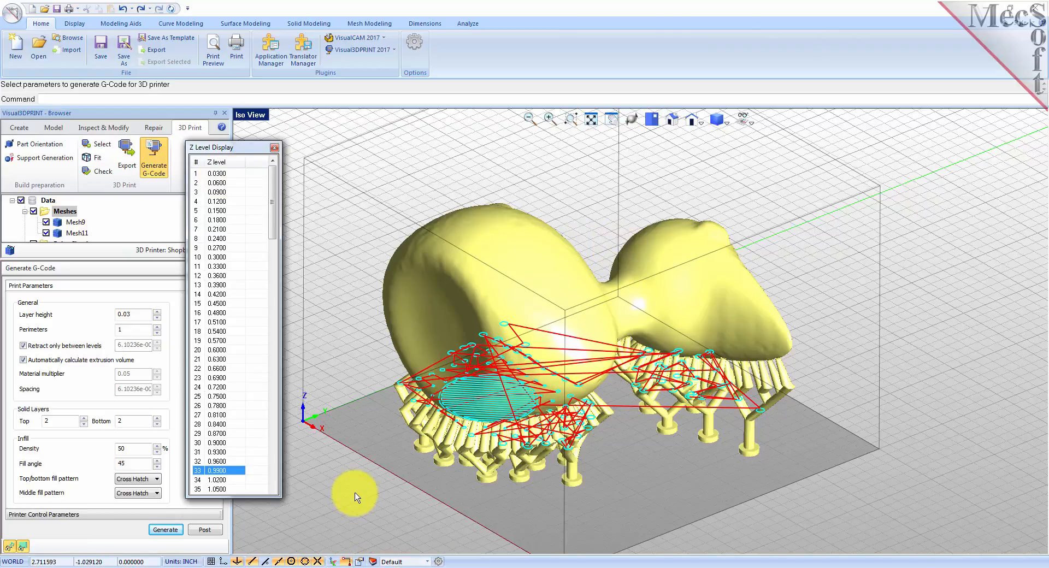
Step: Compare the infill direction of the toolpath layers at Z levels 0.9600 and 0.9900 close up at the duck's underside
{"action": "left_click", "coordinate": [518, 430]}
{"action": "scroll", "coordinate": [518, 430], "scroll_direction": "up", "scroll_amount": 5}
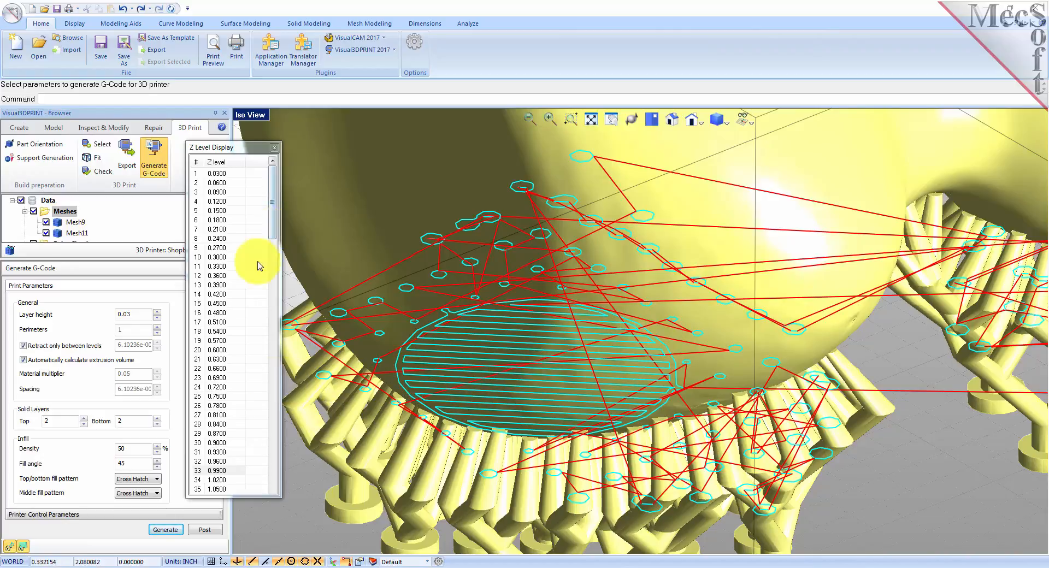
{"action": "left_click", "coordinate": [216, 471]}
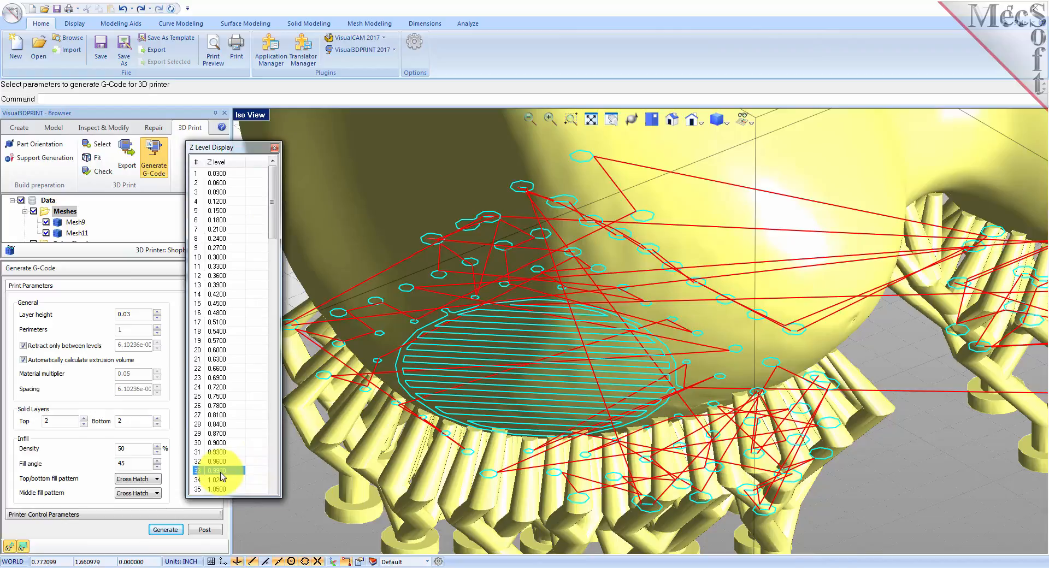
{"action": "key", "text": "Up"}
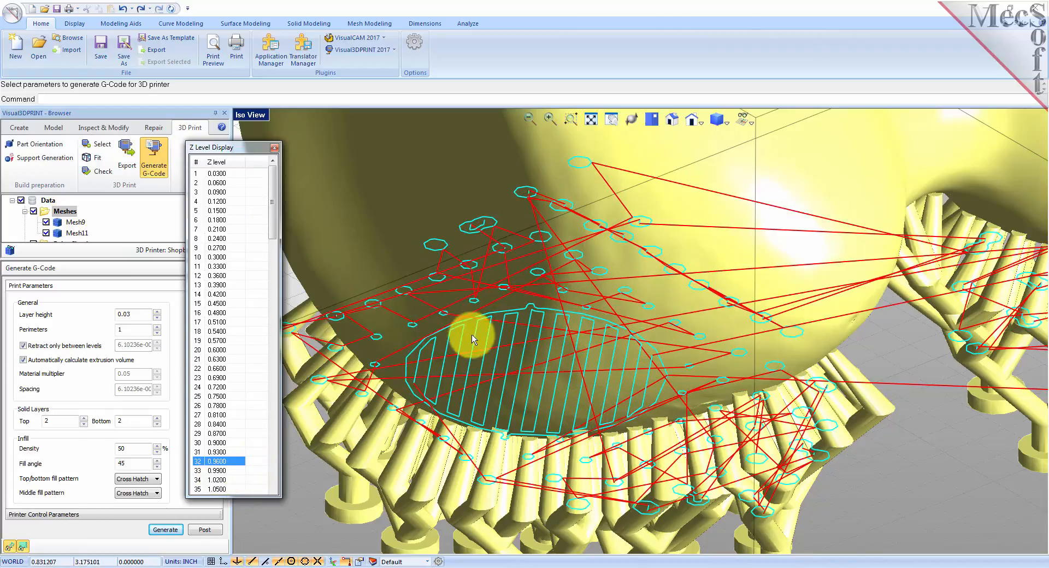
{"action": "key", "text": "Down"}
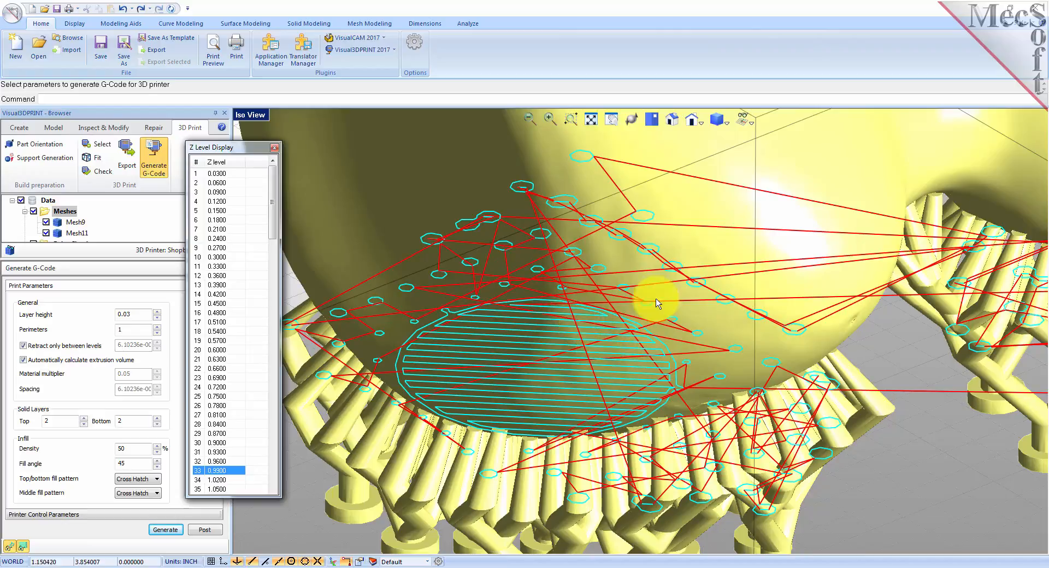
Step: Step through the remaining toolpath layers from Z level 1.0200 up to the top of the duck, and close the Z Level Display
{"action": "left_click", "coordinate": [713, 329]}
{"action": "scroll", "coordinate": [714, 329], "scroll_direction": "down", "scroll_amount": 3}
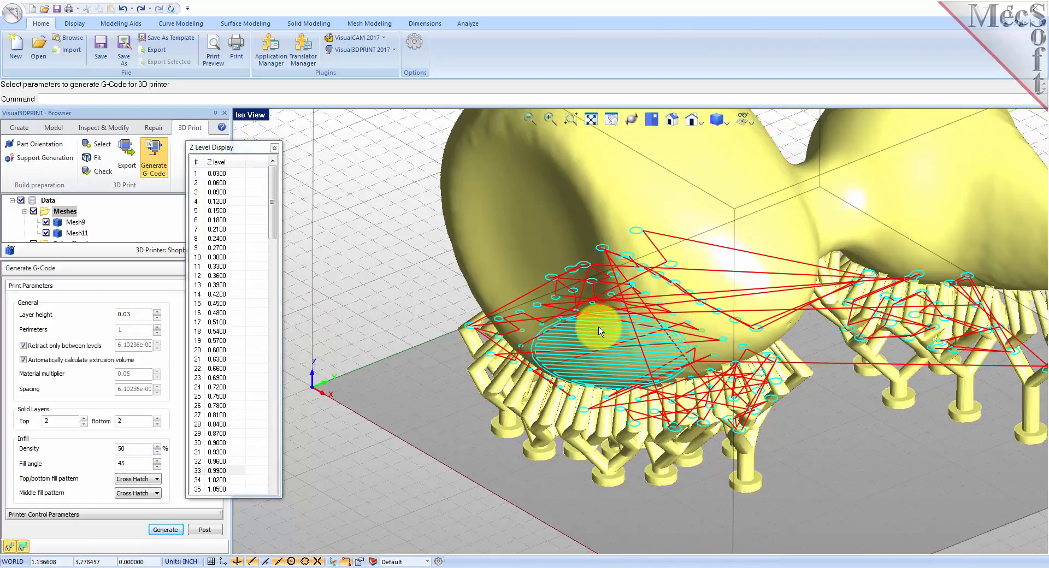
{"action": "scroll", "coordinate": [468, 367], "scroll_direction": "down", "scroll_amount": 2}
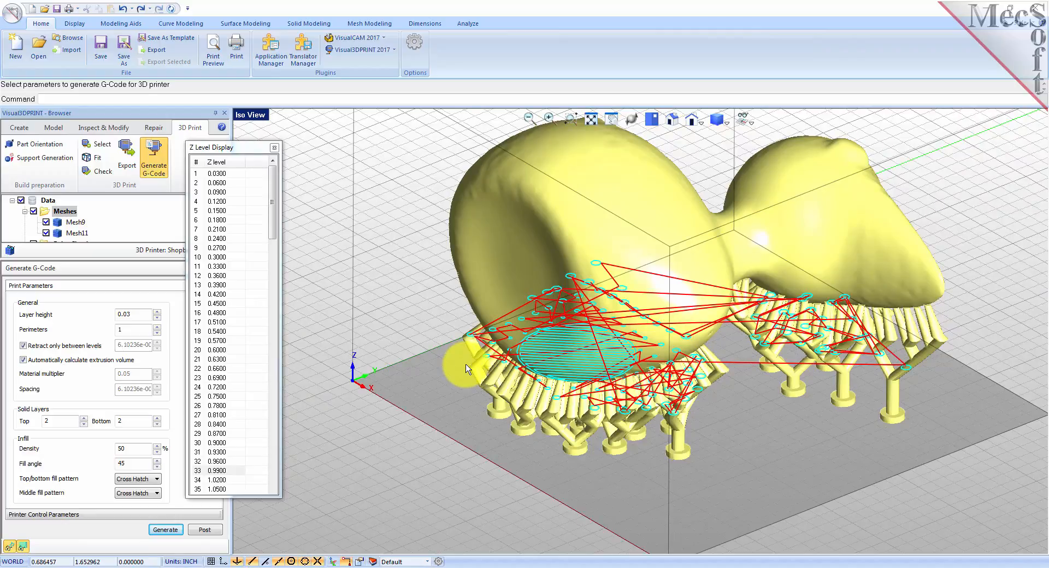
{"action": "left_click", "coordinate": [272, 223]}
{"action": "key", "text": "Down"}
{"action": "key", "text": "Down"}
{"action": "key", "text": "Down"}
{"action": "key", "text": "Down"}
{"action": "key", "text": "Down"}
{"action": "key", "text": "Down"}
{"action": "key", "text": "Down"}
{"action": "key", "text": "Down"}
{"action": "key", "text": "Down"}
{"action": "key", "text": "Down"}
{"action": "key", "text": "Down"}
{"action": "key", "text": "Down"}
{"action": "key", "text": "Down"}
{"action": "key", "text": "Down"}
{"action": "key", "text": "Down"}
{"action": "key", "text": "Down"}
{"action": "key", "text": "Down"}
{"action": "key", "text": "Down"}
{"action": "key", "text": "Down"}
{"action": "key", "text": "Down"}
{"action": "key", "text": "Down"}
{"action": "key", "text": "Down"}
{"action": "key", "text": "Down"}
{"action": "key", "text": "Down"}
{"action": "key", "text": "Down"}
{"action": "key", "text": "Down"}
{"action": "key", "text": "Down"}
{"action": "key", "text": "Down"}
{"action": "key", "text": "Down"}
{"action": "key", "text": "Down"}
{"action": "key", "text": "Down"}
{"action": "key", "text": "Down"}
{"action": "key", "text": "Down"}
{"action": "key", "text": "Down"}
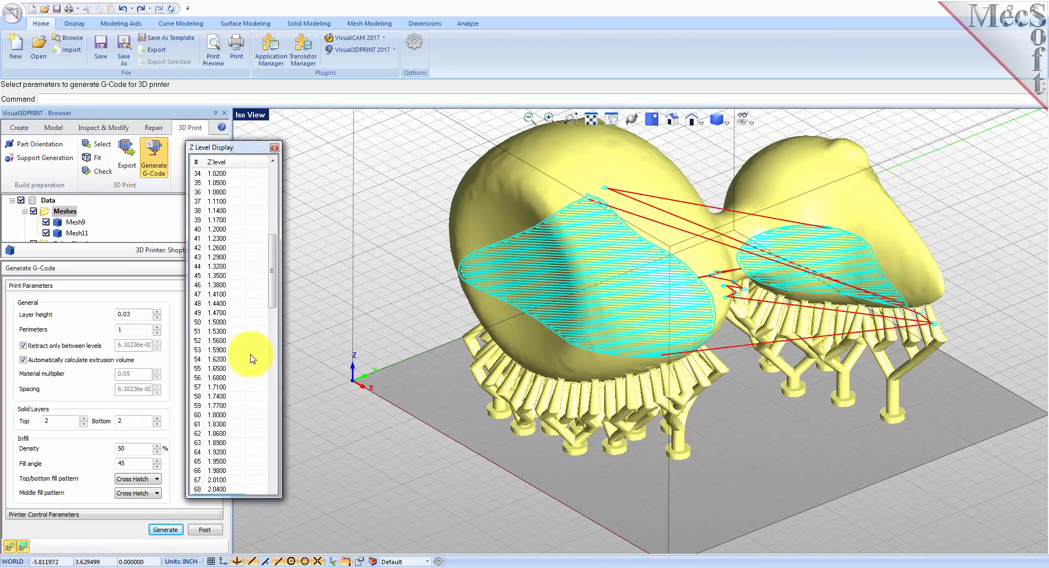
{"action": "key", "text": "Down"}
{"action": "key", "text": "Down"}
{"action": "key", "text": "Down"}
{"action": "key", "text": "Down"}
{"action": "key", "text": "Down"}
{"action": "key", "text": "Down"}
{"action": "key", "text": "Down"}
{"action": "key", "text": "Down"}
{"action": "key", "text": "Down"}
{"action": "key", "text": "Down"}
{"action": "key", "text": "Down"}
{"action": "key", "text": "Down"}
{"action": "key", "text": "Down"}
{"action": "key", "text": "Down"}
{"action": "key", "text": "Down"}
{"action": "key", "text": "Down"}
{"action": "key", "text": "Down"}
{"action": "key", "text": "Down"}
{"action": "key", "text": "Down"}
{"action": "key", "text": "Down"}
{"action": "key", "text": "Down"}
{"action": "key", "text": "Down"}
{"action": "key", "text": "Down"}
{"action": "key", "text": "Down"}
{"action": "key", "text": "Down"}
{"action": "key", "text": "Down"}
{"action": "key", "text": "Down"}
{"action": "key", "text": "Down"}
{"action": "key", "text": "Down"}
{"action": "key", "text": "Down"}
{"action": "key", "text": "Down"}
{"action": "key", "text": "Down"}
{"action": "key", "text": "Down"}
{"action": "key", "text": "Down"}
{"action": "key", "text": "Down"}
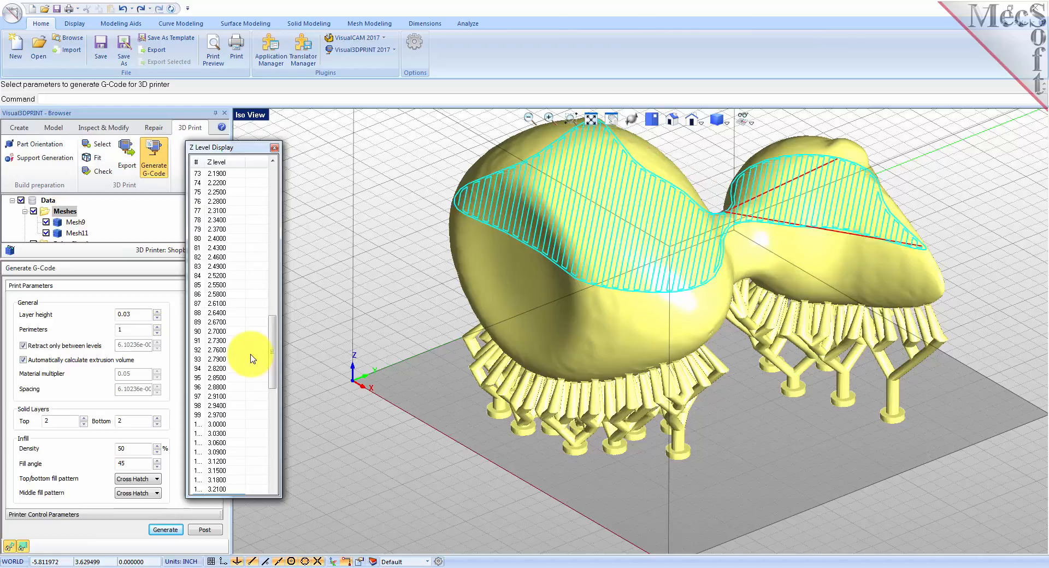
{"action": "key", "text": "Down"}
{"action": "key", "text": "Down"}
{"action": "key", "text": "Down"}
{"action": "key", "text": "Down"}
{"action": "key", "text": "Down"}
{"action": "key", "text": "Down"}
{"action": "key", "text": "Down"}
{"action": "key", "text": "Down"}
{"action": "key", "text": "Down"}
{"action": "key", "text": "Down"}
{"action": "key", "text": "Down"}
{"action": "key", "text": "Down"}
{"action": "key", "text": "Down"}
{"action": "key", "text": "Down"}
{"action": "key", "text": "Down"}
{"action": "key", "text": "Down"}
{"action": "key", "text": "Down"}
{"action": "key", "text": "Down"}
{"action": "key", "text": "Down"}
{"action": "key", "text": "Down"}
{"action": "key", "text": "Down"}
{"action": "key", "text": "Down"}
{"action": "key", "text": "Down"}
{"action": "key", "text": "Down"}
{"action": "key", "text": "Down"}
{"action": "key", "text": "Down"}
{"action": "key", "text": "Down"}
{"action": "key", "text": "Down"}
{"action": "key", "text": "Down"}
{"action": "key", "text": "Down"}
{"action": "key", "text": "Down"}
{"action": "key", "text": "Down"}
{"action": "key", "text": "Down"}
{"action": "key", "text": "Down"}
{"action": "key", "text": "Down"}
{"action": "key", "text": "Down"}
{"action": "key", "text": "Down"}
{"action": "key", "text": "Down"}
{"action": "key", "text": "Down"}
{"action": "key", "text": "Down"}
{"action": "key", "text": "Down"}
{"action": "key", "text": "Down"}
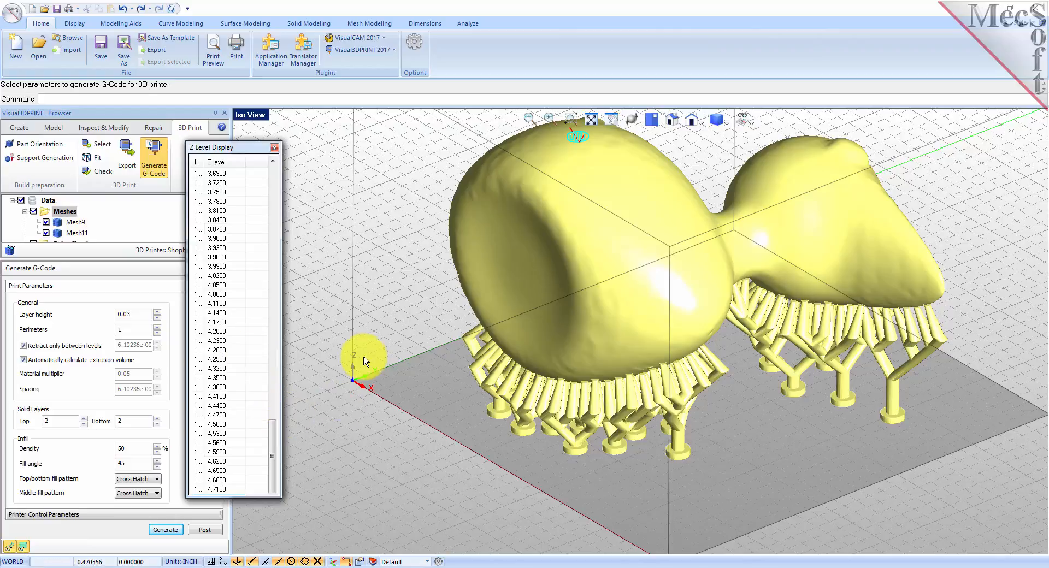
{"action": "left_click", "coordinate": [275, 148]}
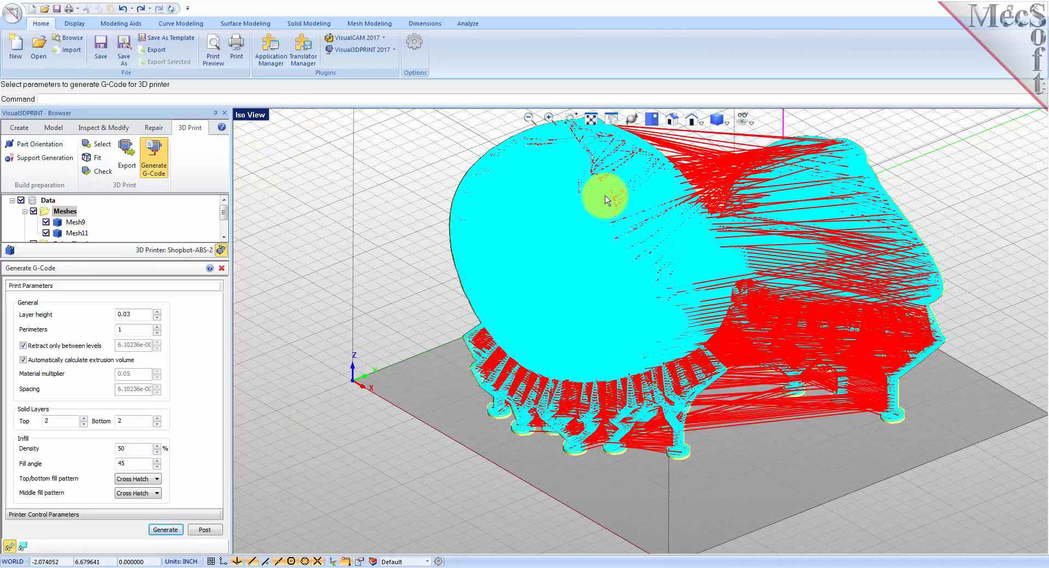
Step: Post the generated G-code as RubberDuck2.nc in the QuickStart folder, overwriting the existing file of that name
{"action": "left_click", "coordinate": [591, 118]}
{"action": "left_click", "coordinate": [591, 118]}
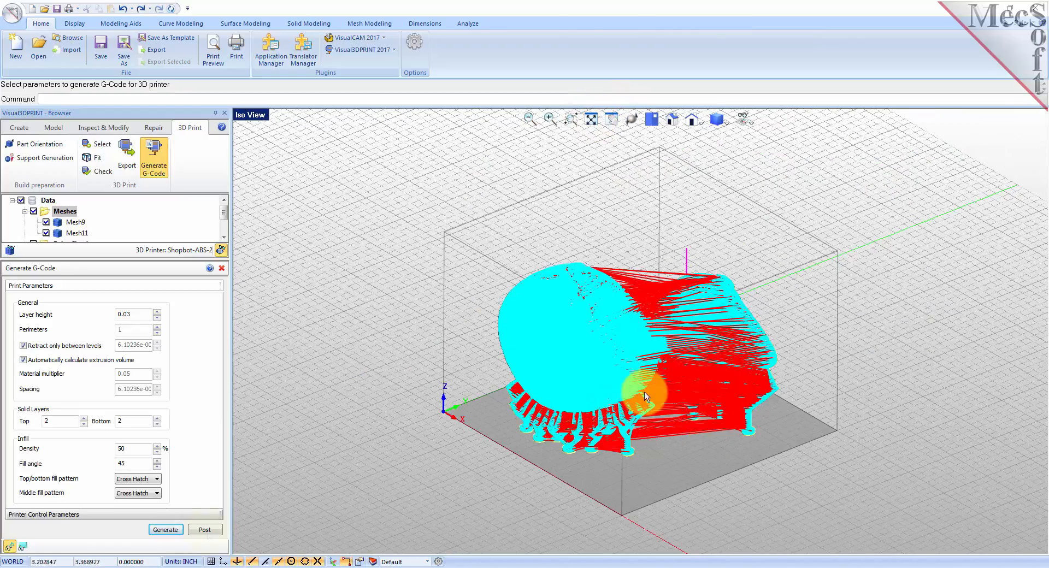
{"action": "left_click", "coordinate": [205, 530]}
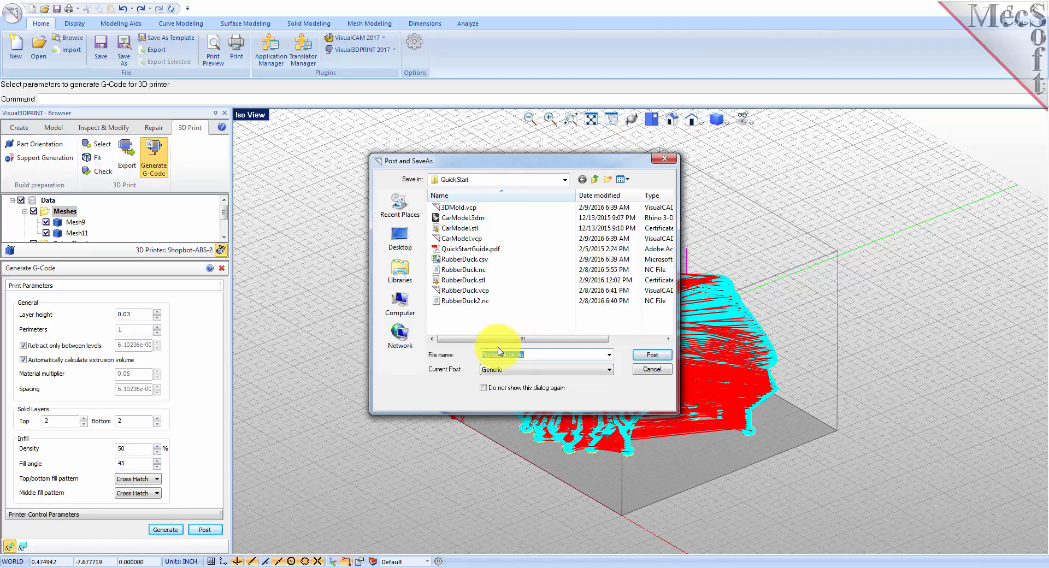
{"action": "left_click", "coordinate": [531, 356]}
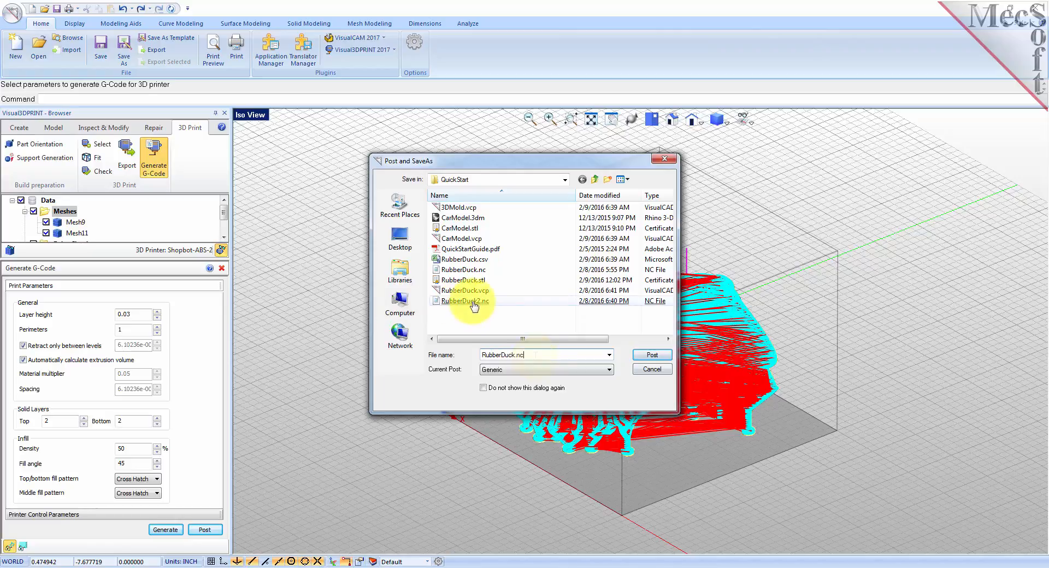
{"action": "left_click", "coordinate": [473, 301]}
{"action": "left_click", "coordinate": [646, 354]}
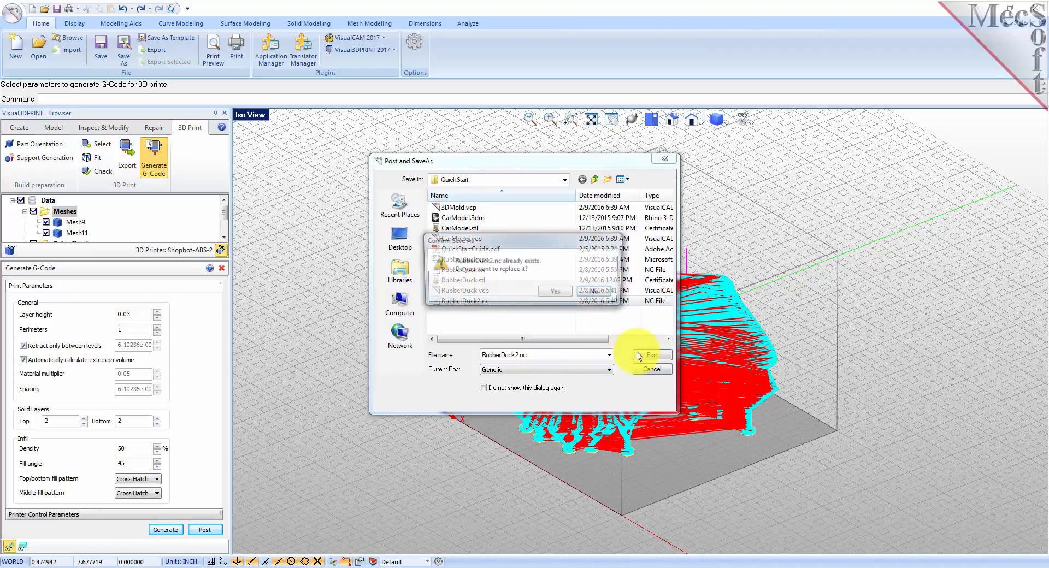
{"action": "left_click", "coordinate": [553, 294]}
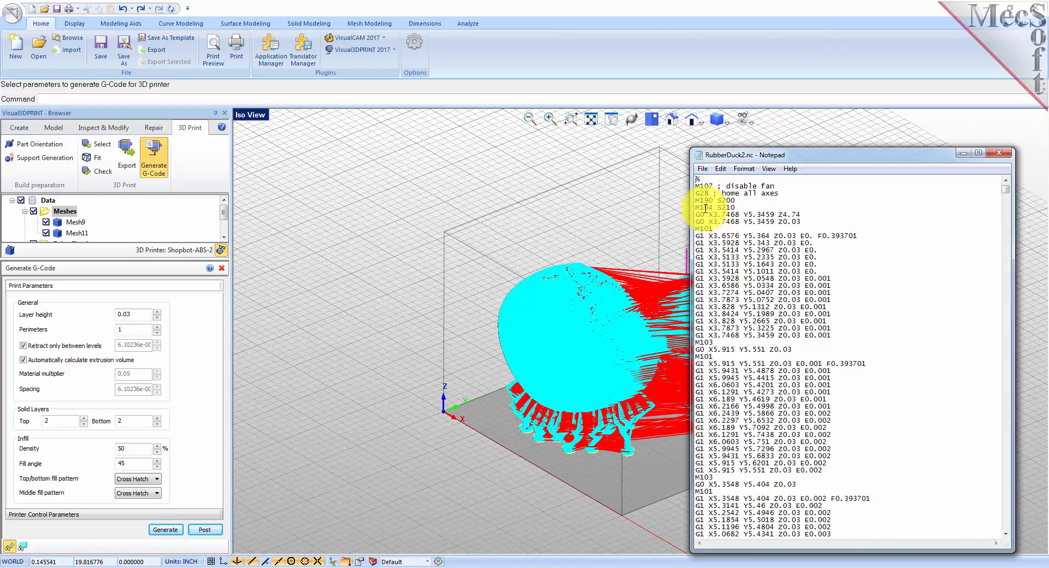
Step: Examine the first G0 and G1 move lines of the posted RubberDuck2.nc file in Notepad, highlighting one of each
{"action": "left_click_drag", "start_coordinate": [699, 215], "coordinate": [832, 211]}
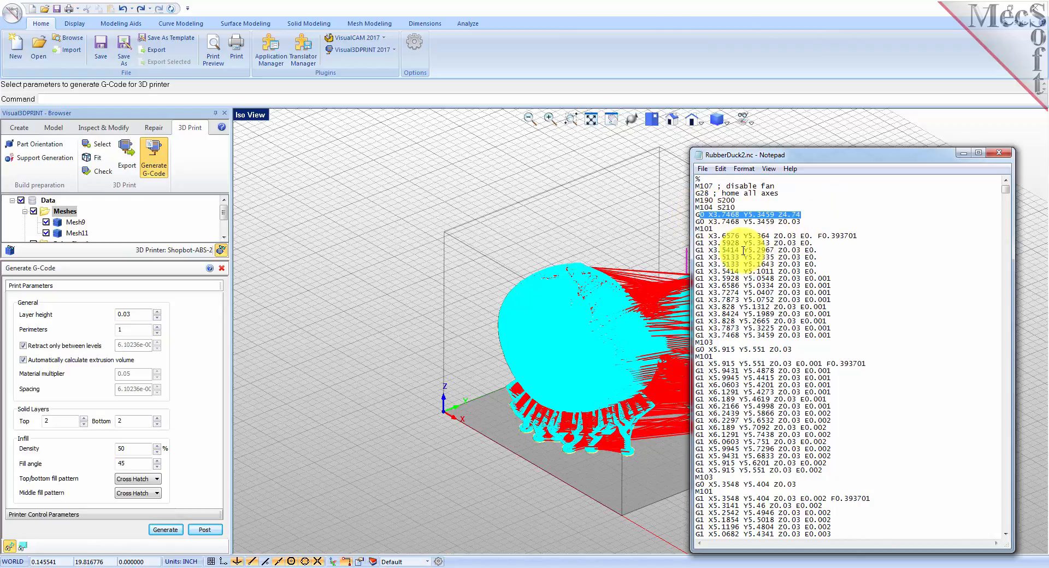
{"action": "left_click_drag", "start_coordinate": [698, 243], "coordinate": [869, 241]}
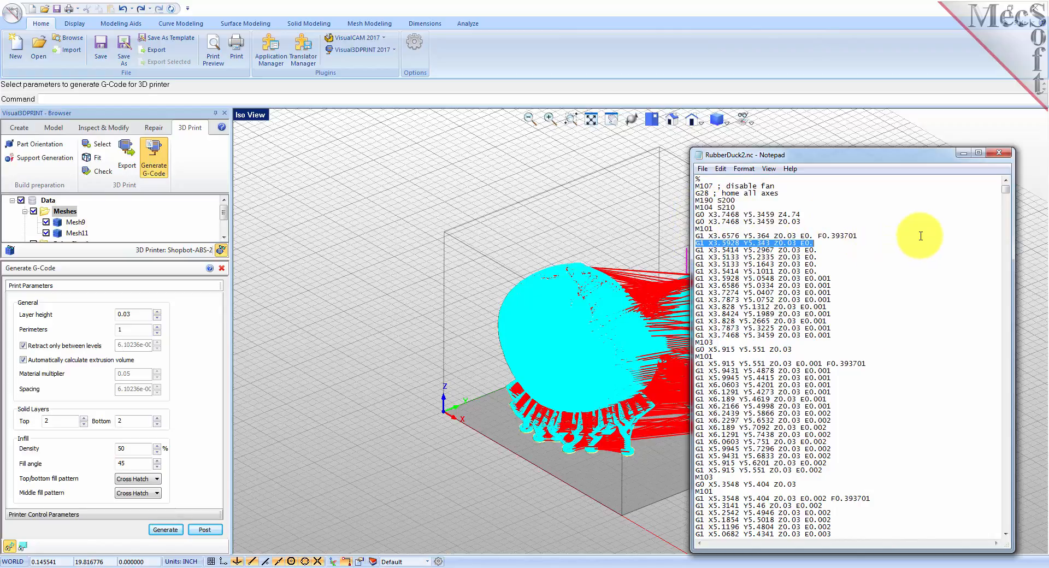